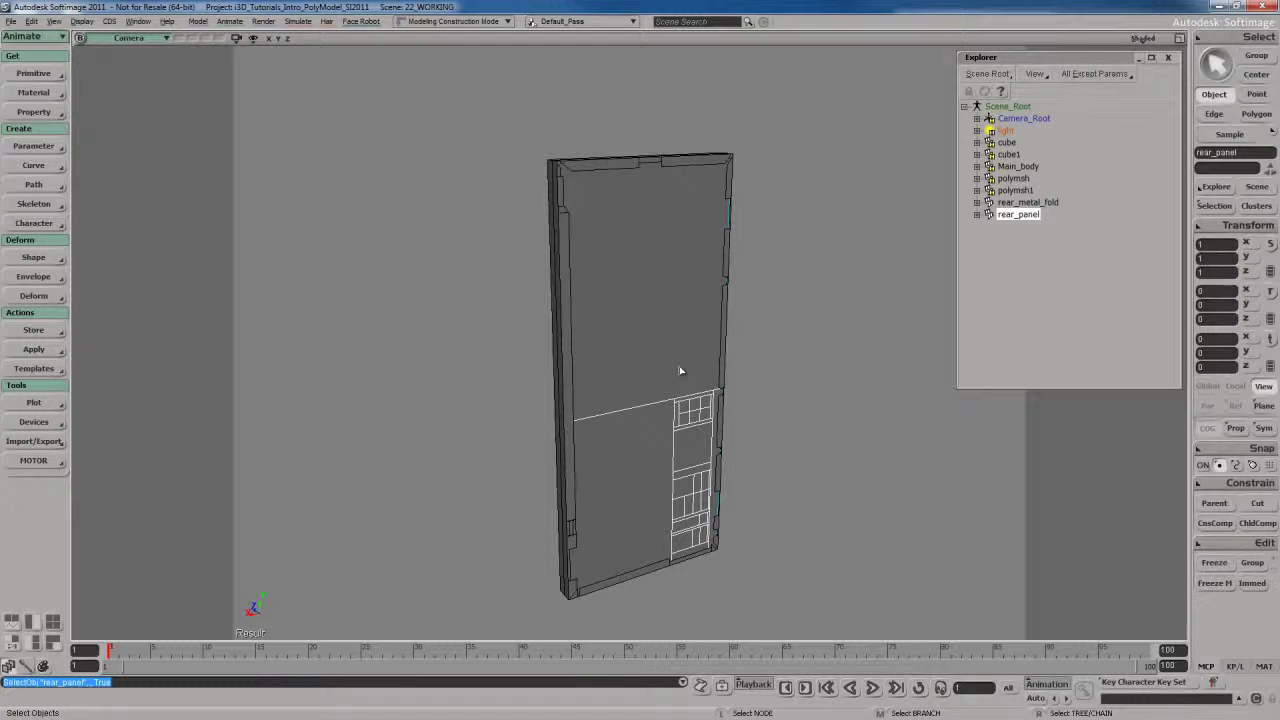
# Select the hidden objects cube, cube1, Main_body, polymsh and polymsh1 and unhide them
pyautogui.press('s')
pyautogui.moveTo(680, 372); pyautogui.dragTo(704, 356, button='right')
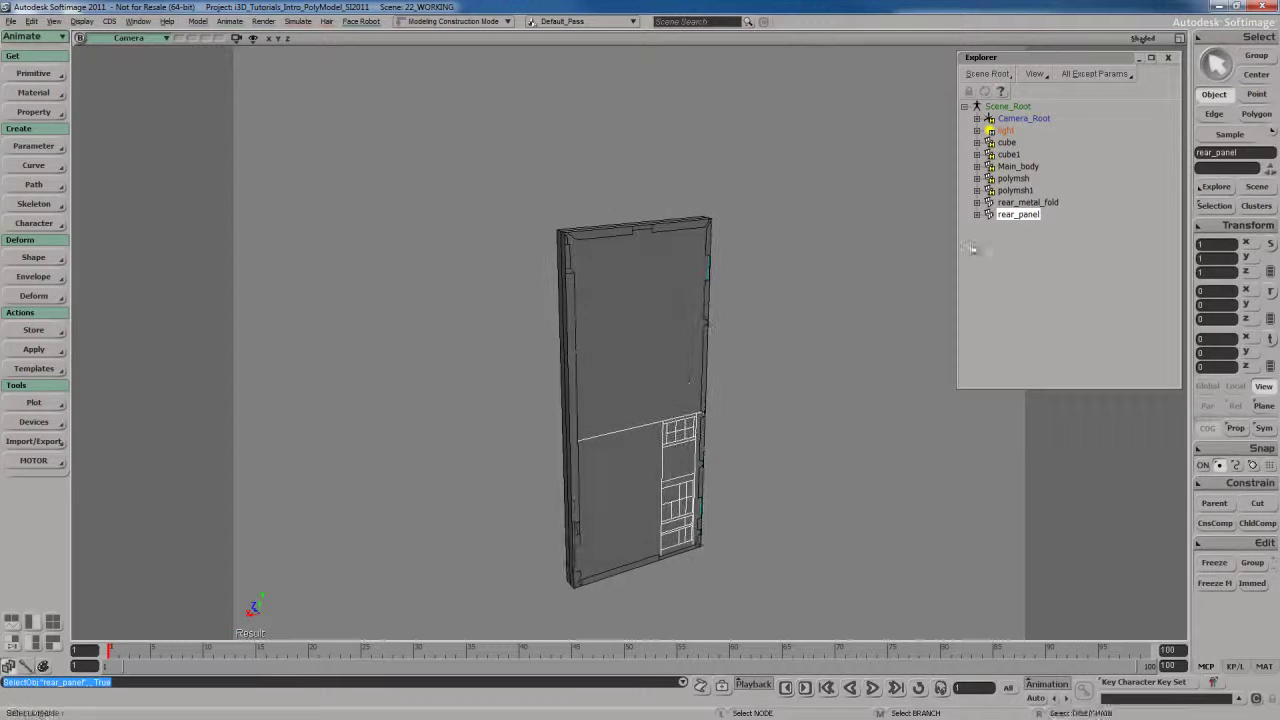
pyautogui.moveTo(1012, 146); pyautogui.dragTo(1018, 196)
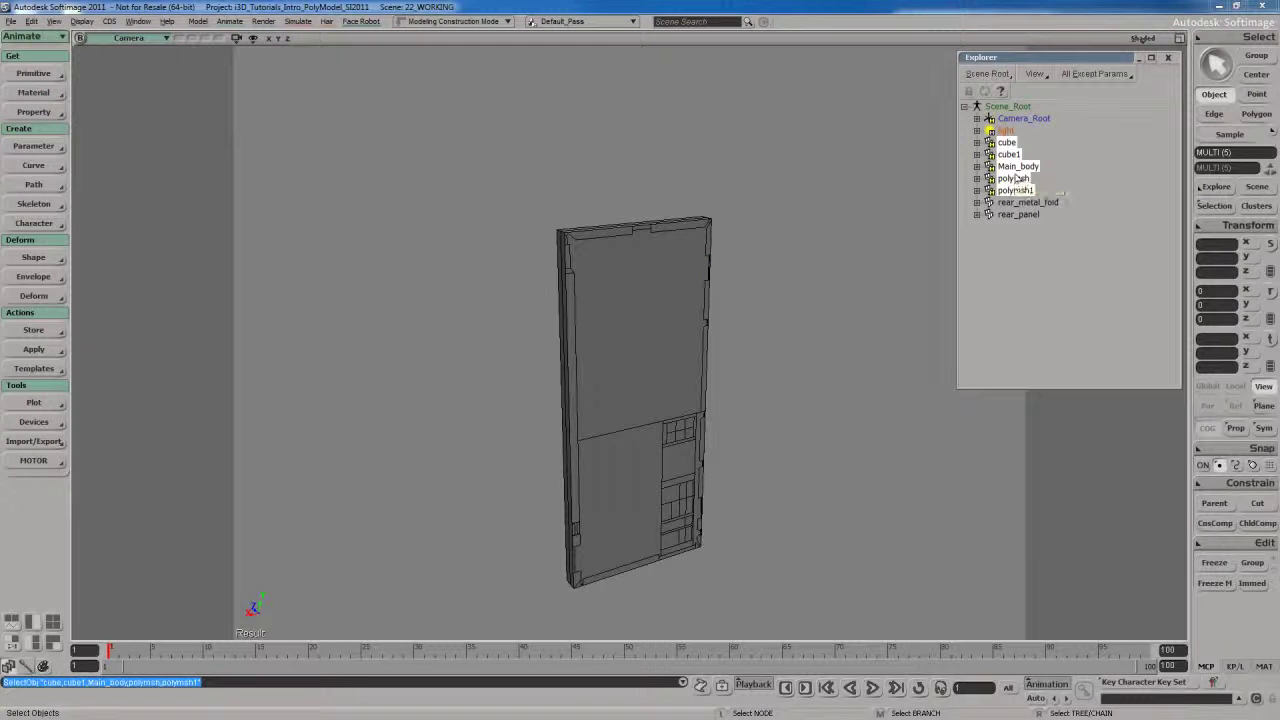
# Rename the computer case's front mesh (polymsh) as front_panel
pyautogui.press('s')
pyautogui.moveTo(671, 357)
pyautogui.mouseDown(button='right')
pyautogui.moveTo(617, 363)
pyautogui.moveTo(678, 312)
pyautogui.moveTo(640, 330)
pyautogui.moveTo(700, 372)
pyautogui.moveTo(659, 360)
pyautogui.mouseUp(button='right')
pyautogui.click(700, 372)
pyautogui.press('s')
pyautogui.press('Return')
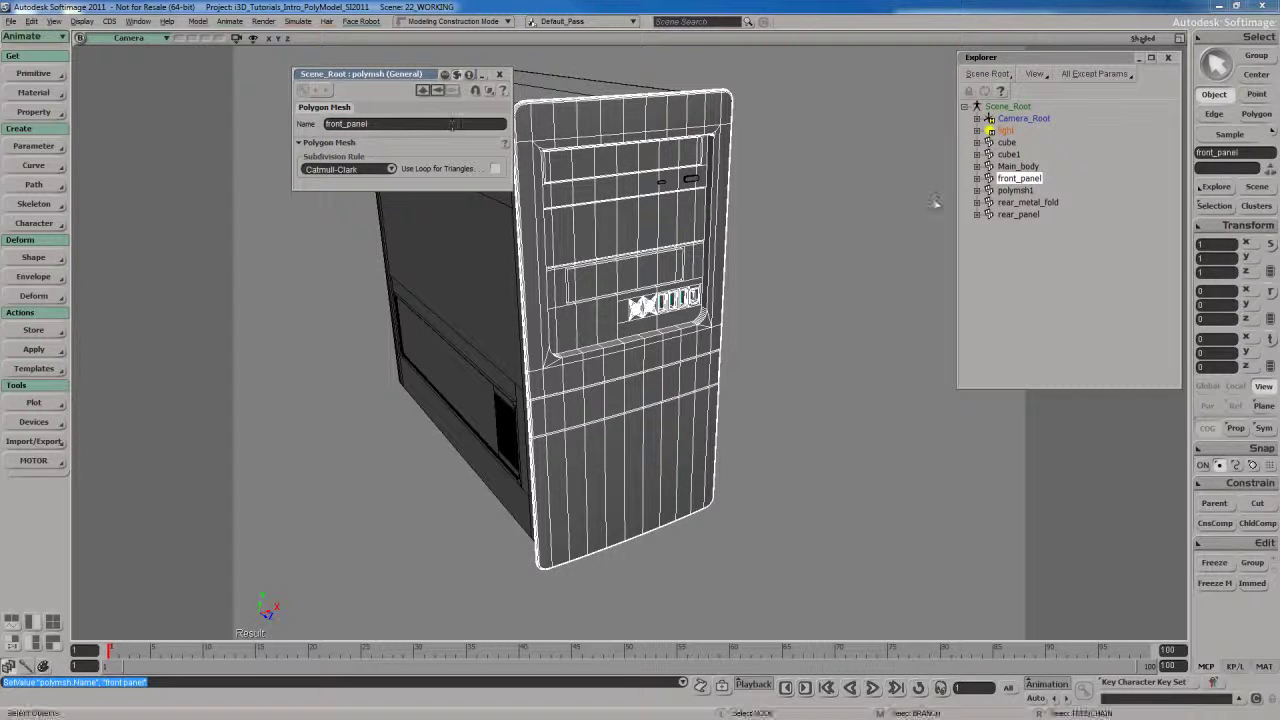
# Rename the larger button on the front panel as button_large and the smaller one as button_small
pyautogui.moveTo(752, 242); pyautogui.dragTo(718, 260, button='right')
pyautogui.click(718, 260)
pyautogui.scroll(5, 718, 260)
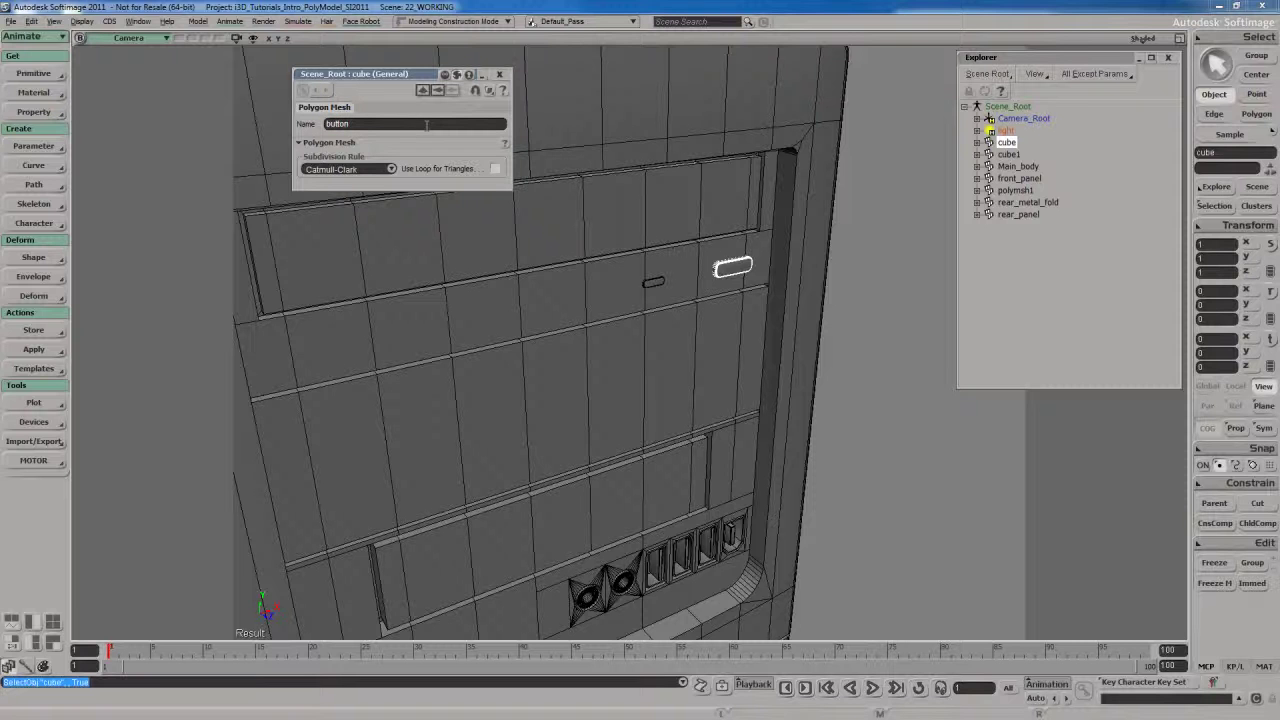
pyautogui.click(655, 283)
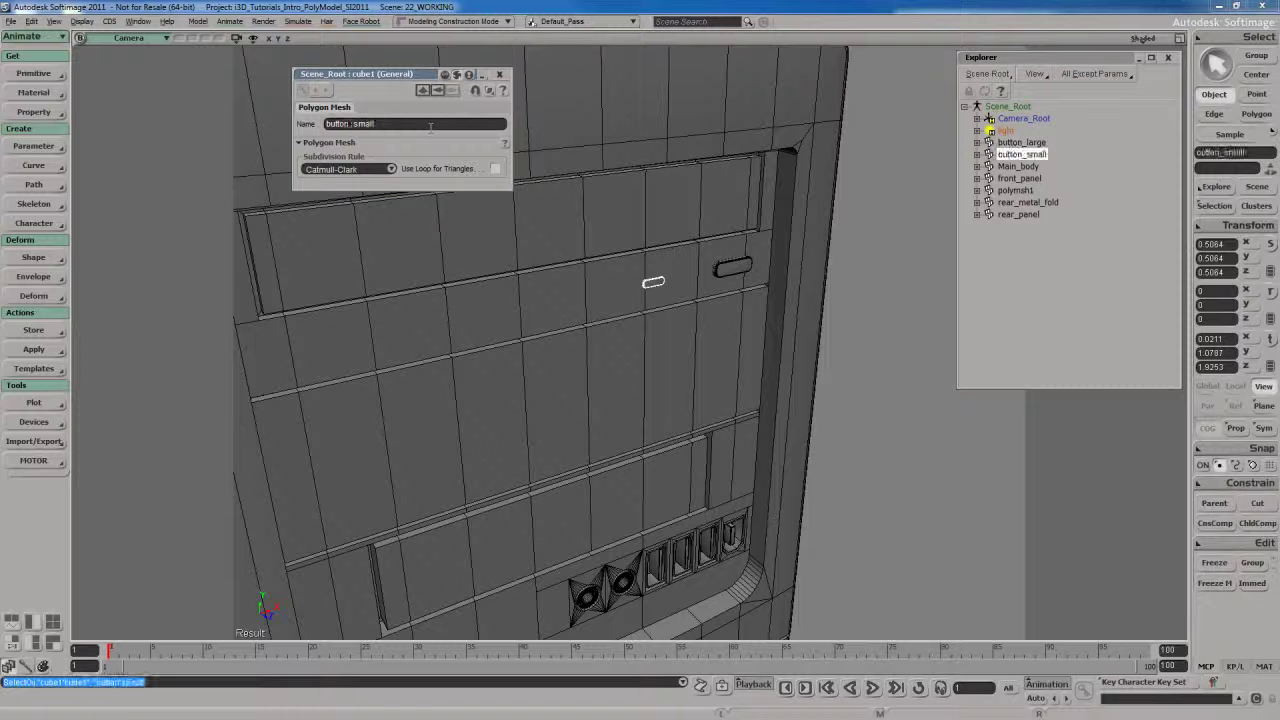
# Rename the left half of the case body (polymsh1) as left_body
pyautogui.click(1015, 190)
pyautogui.press('f')
pyautogui.press('s')
pyautogui.moveTo(695, 329); pyautogui.dragTo(587, 283, button='right')
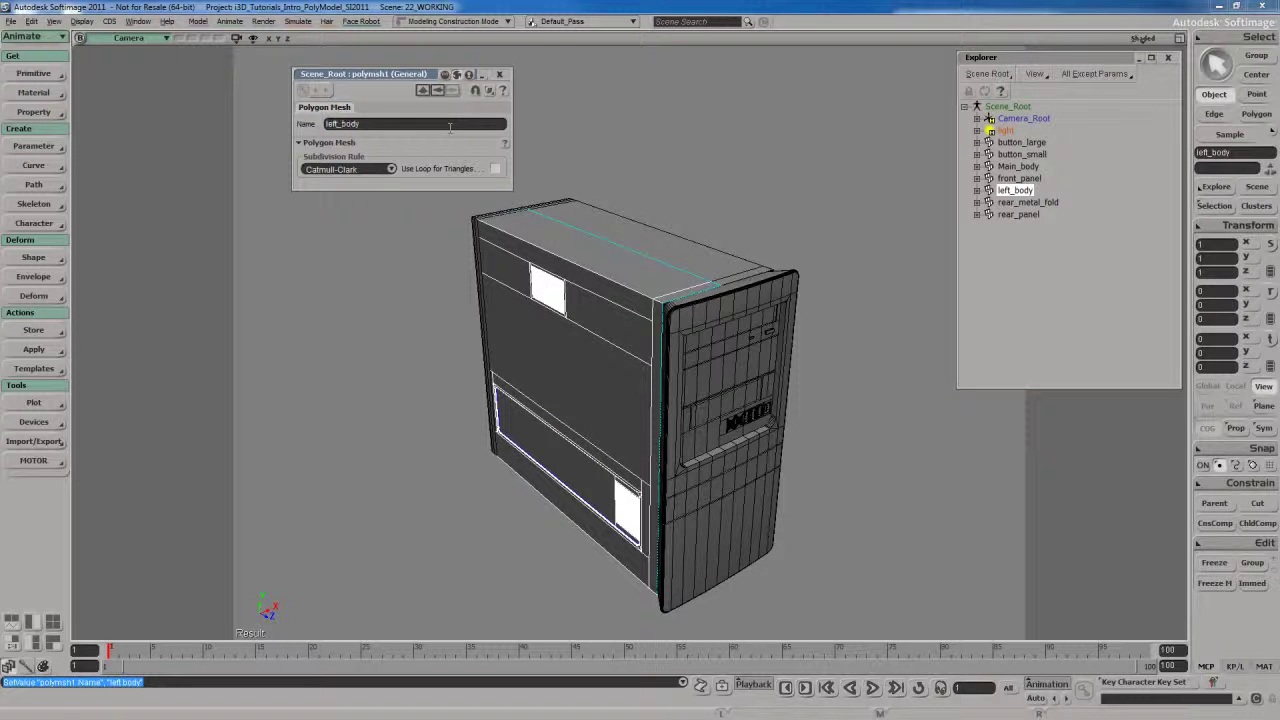
# Rename the other case half (Main_body) as right_body and close its properties
pyautogui.click(635, 233)
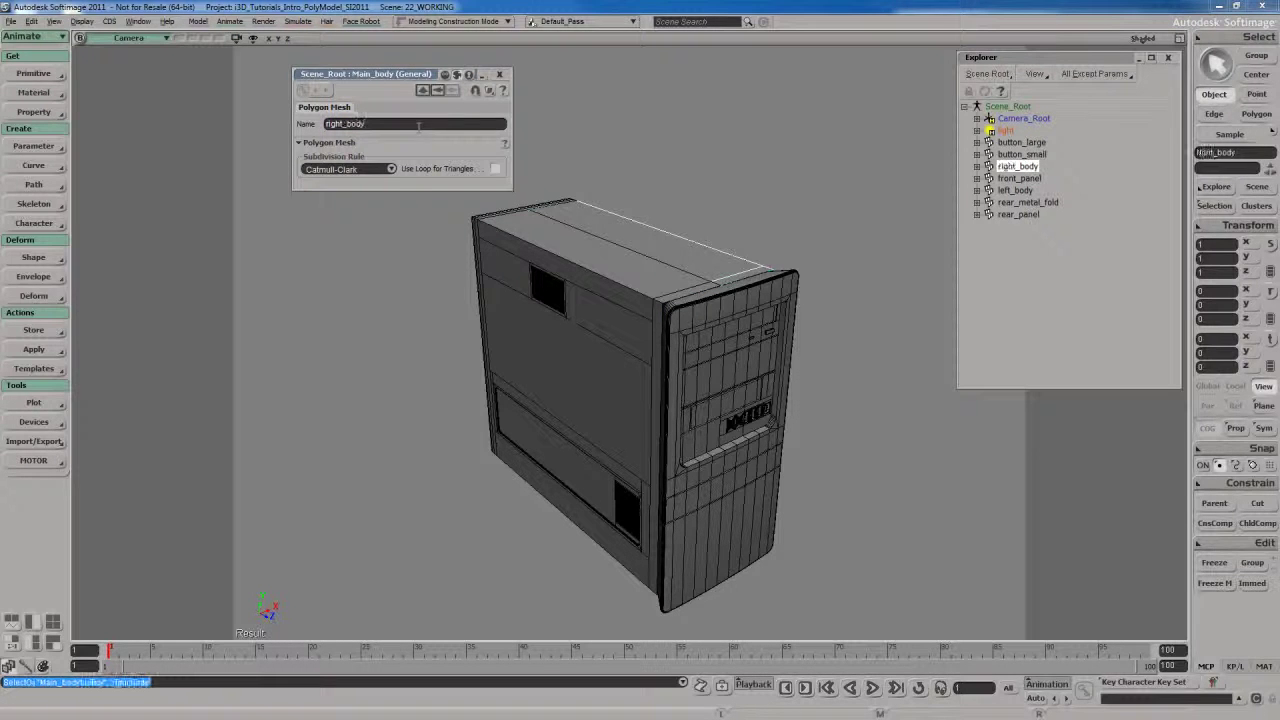
pyautogui.press('s')
pyautogui.moveTo(814, 237); pyautogui.dragTo(690, 275, button='right')
pyautogui.click(501, 75)
# Select left_body and right_body together and hide both case halves
pyautogui.press('s')
pyautogui.click(629, 218)
pyautogui.keyDown('shift'); pyautogui.click(642, 233); pyautogui.keyUp('shift')
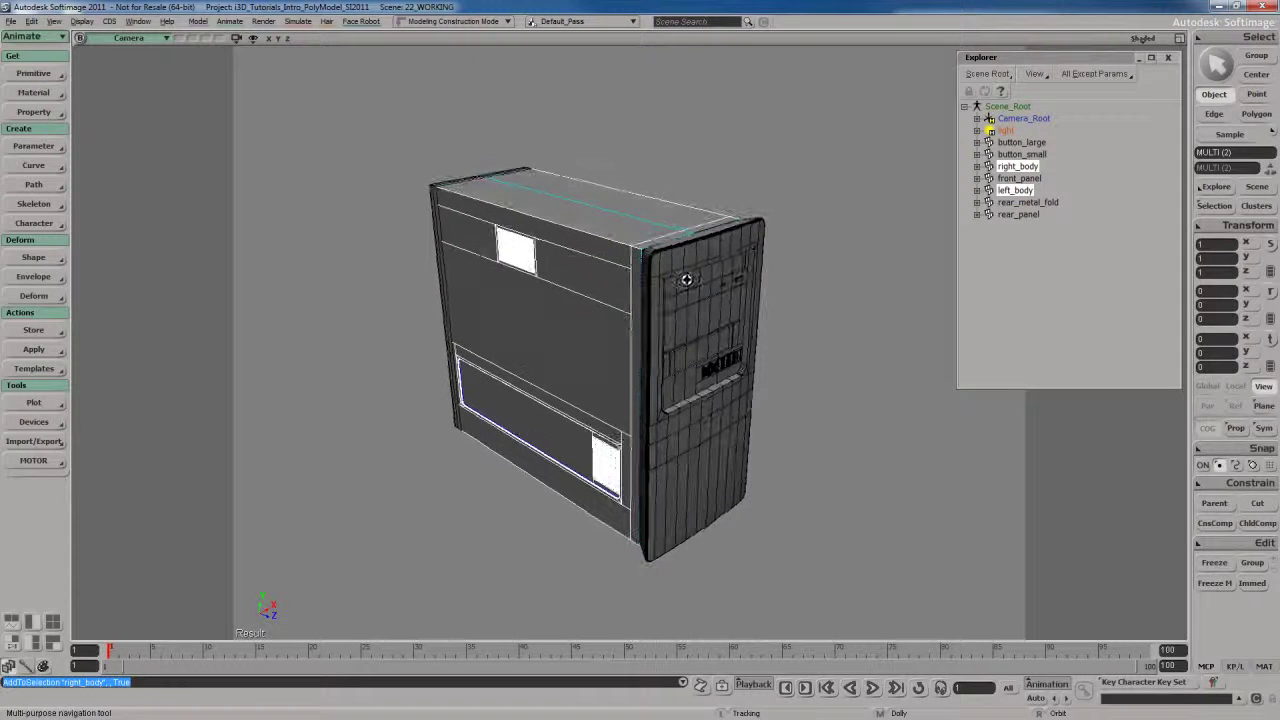
pyautogui.press('h')
# Select polygons on the innermost disc of the leftmost round jack on front_panel
pyautogui.scroll(5, 700, 343)
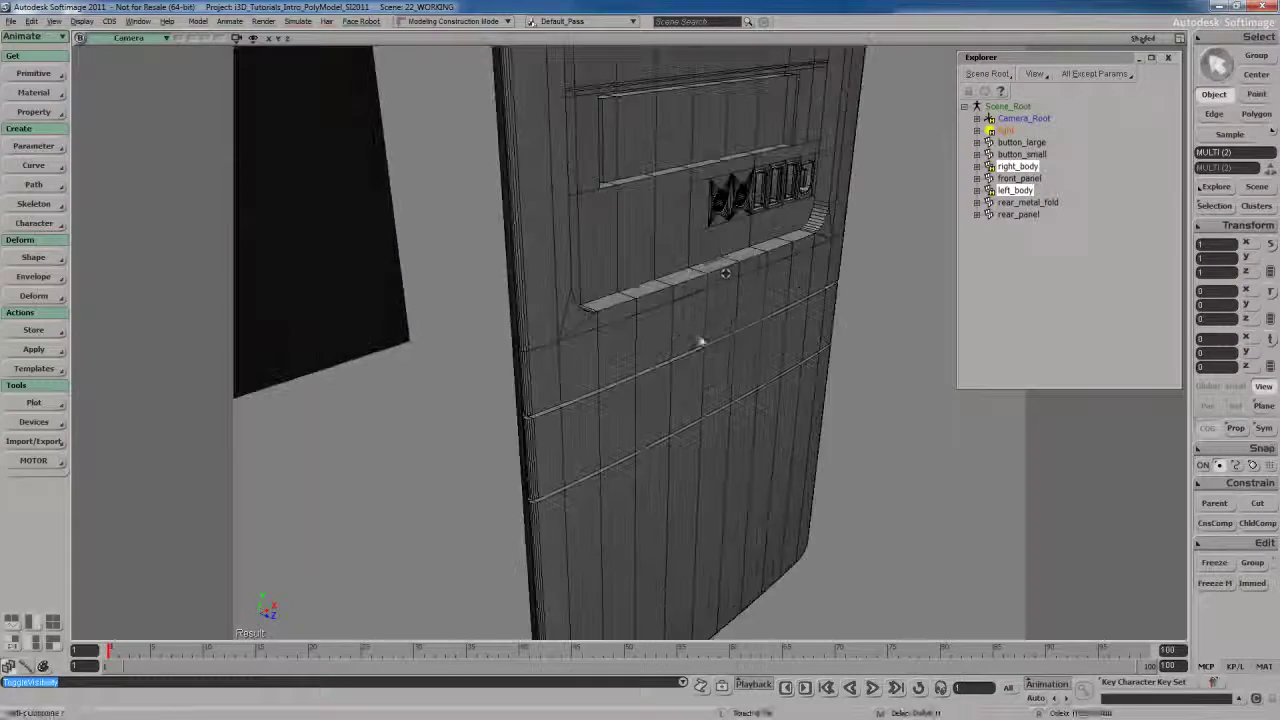
pyautogui.scroll(10, 700, 343)
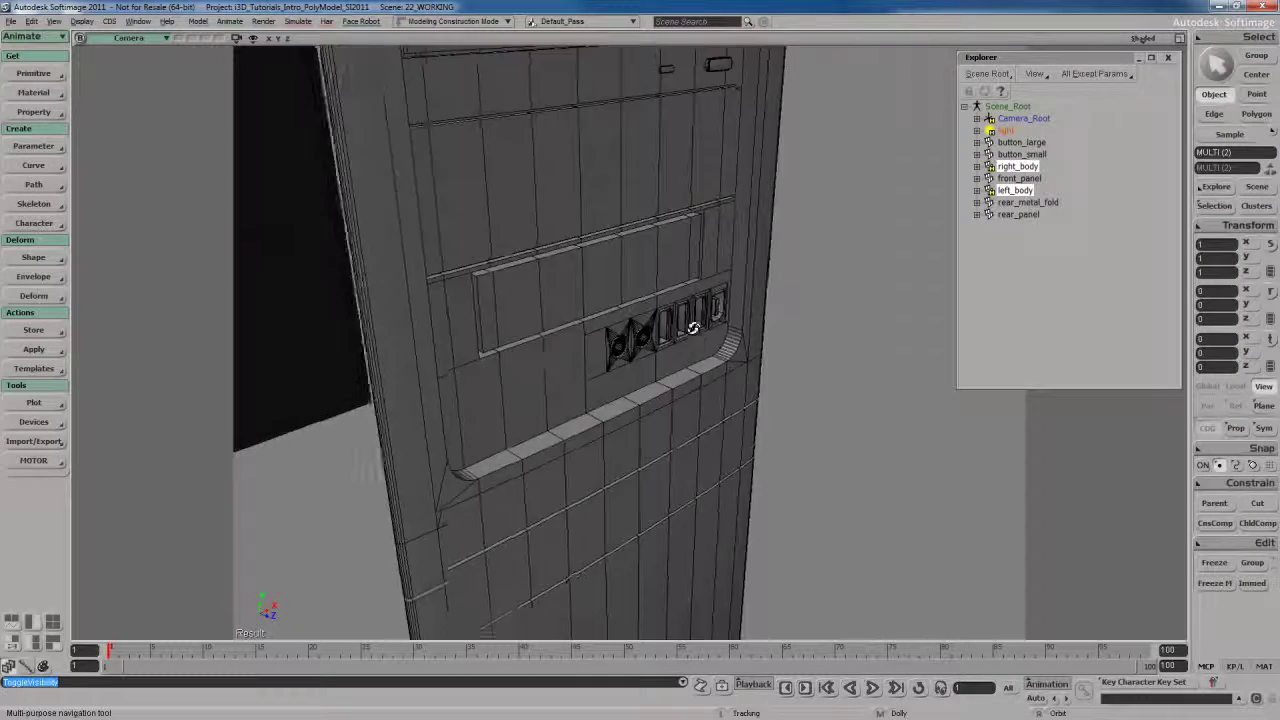
pyautogui.click(660, 308)
pyautogui.moveTo(660, 308); pyautogui.dragTo(600, 295, button='right')
pyautogui.scroll(2, 560, 290)
pyautogui.press('u')
pyautogui.click(548, 288)
pyautogui.press('f')
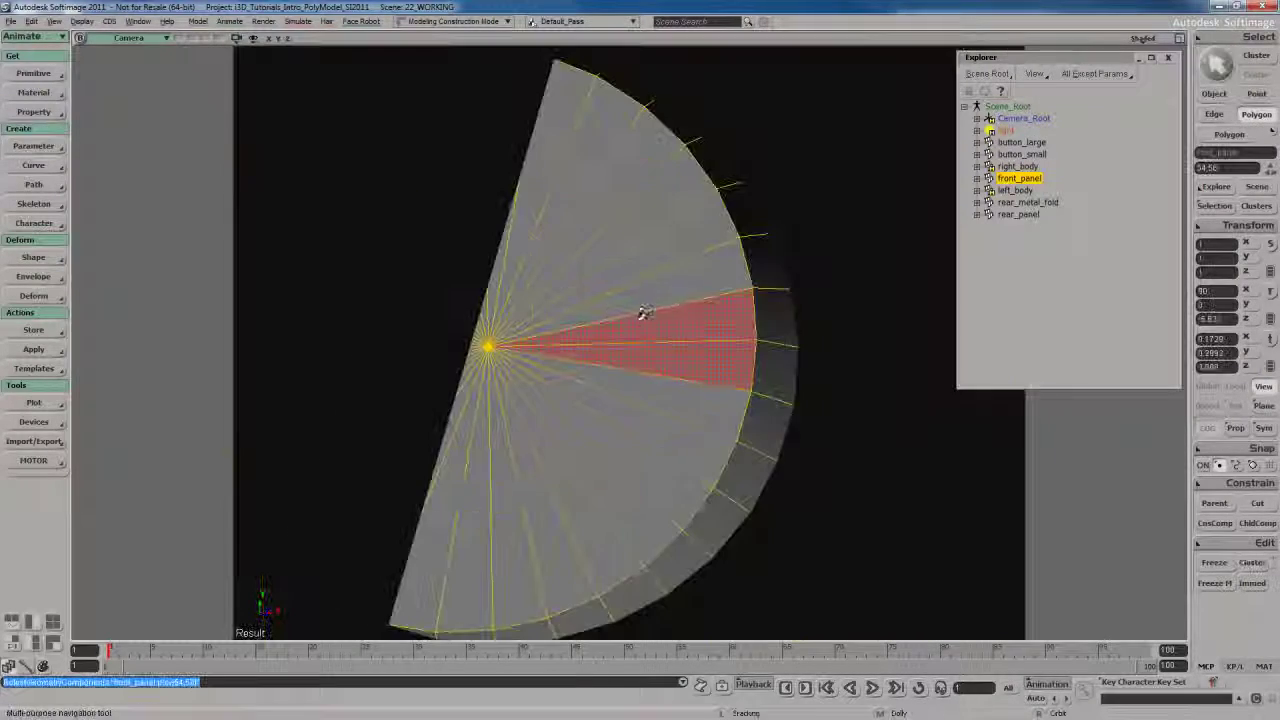
pyautogui.scroll(-6, 601, 300)
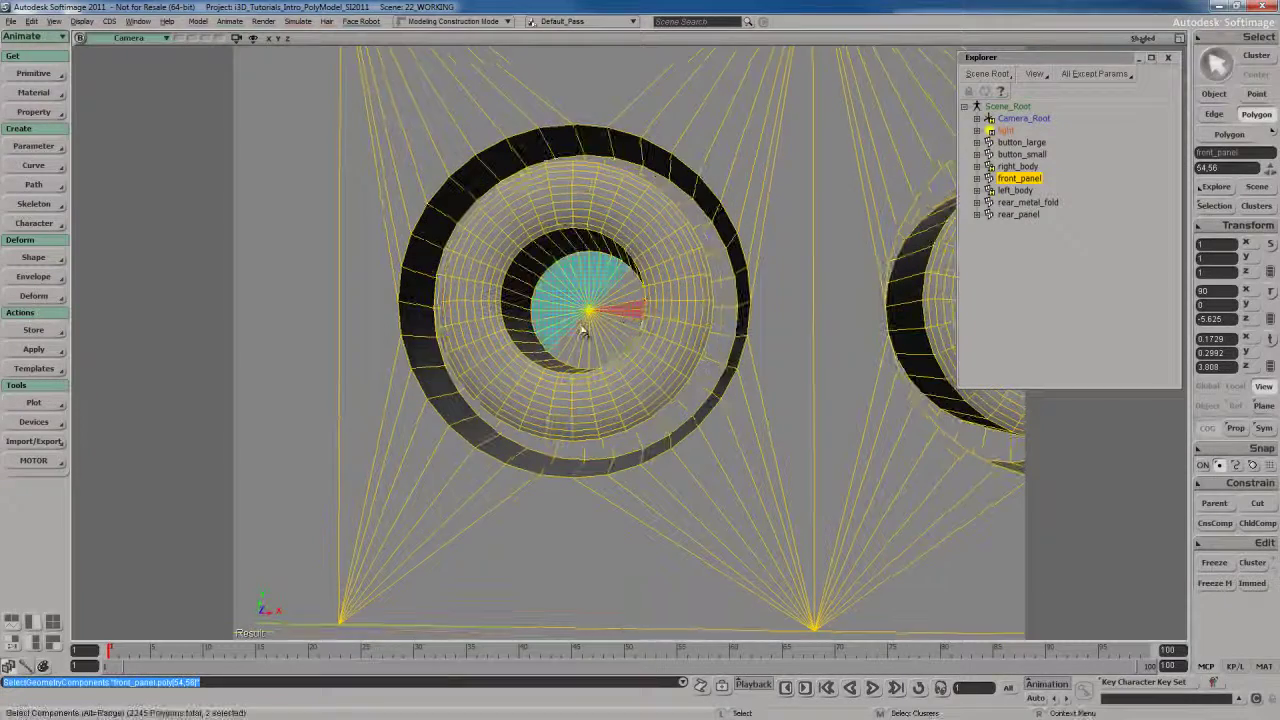
pyautogui.click(593, 293)
# Grow the polygon selection outward from the leftmost jack's centre until it covers the jack and its surrounding rectangular face
pyautogui.press('s')
pyautogui.moveTo(609, 289); pyautogui.dragTo(684, 298, button='right')
pyautogui.press('u')
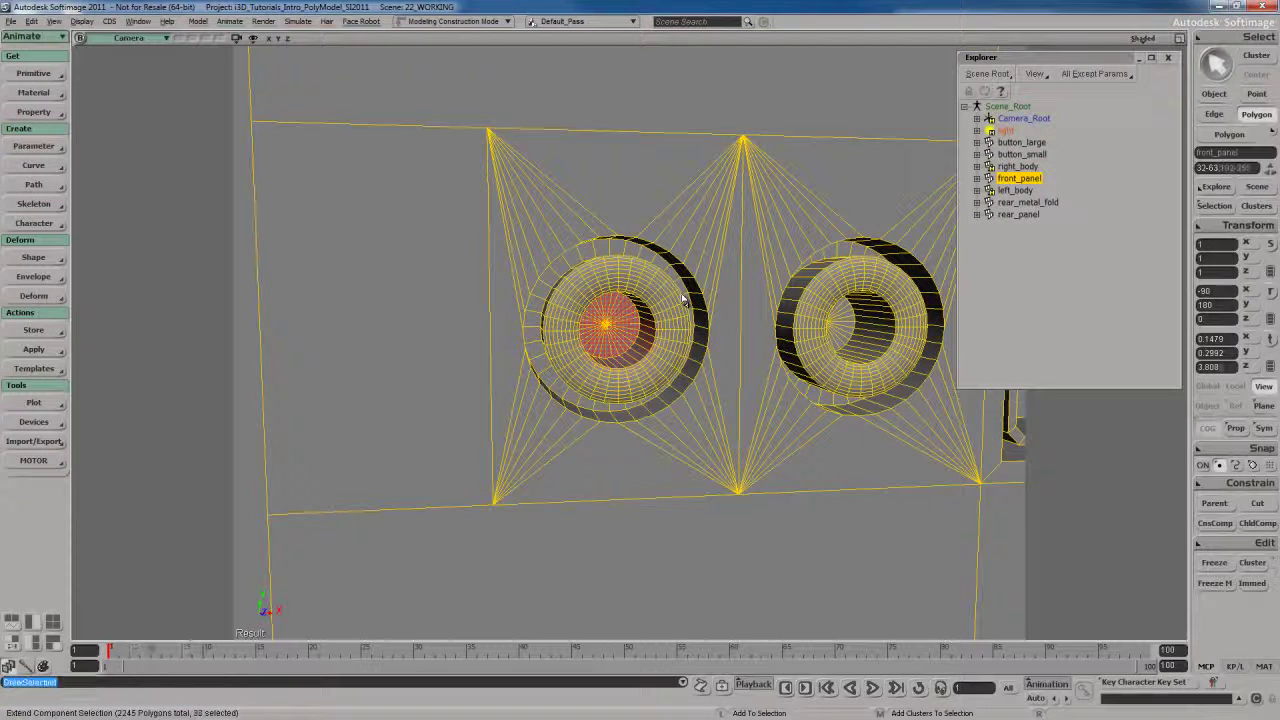
pyautogui.keyDown('shift'); pyautogui.click(683, 298); pyautogui.keyUp('shift')
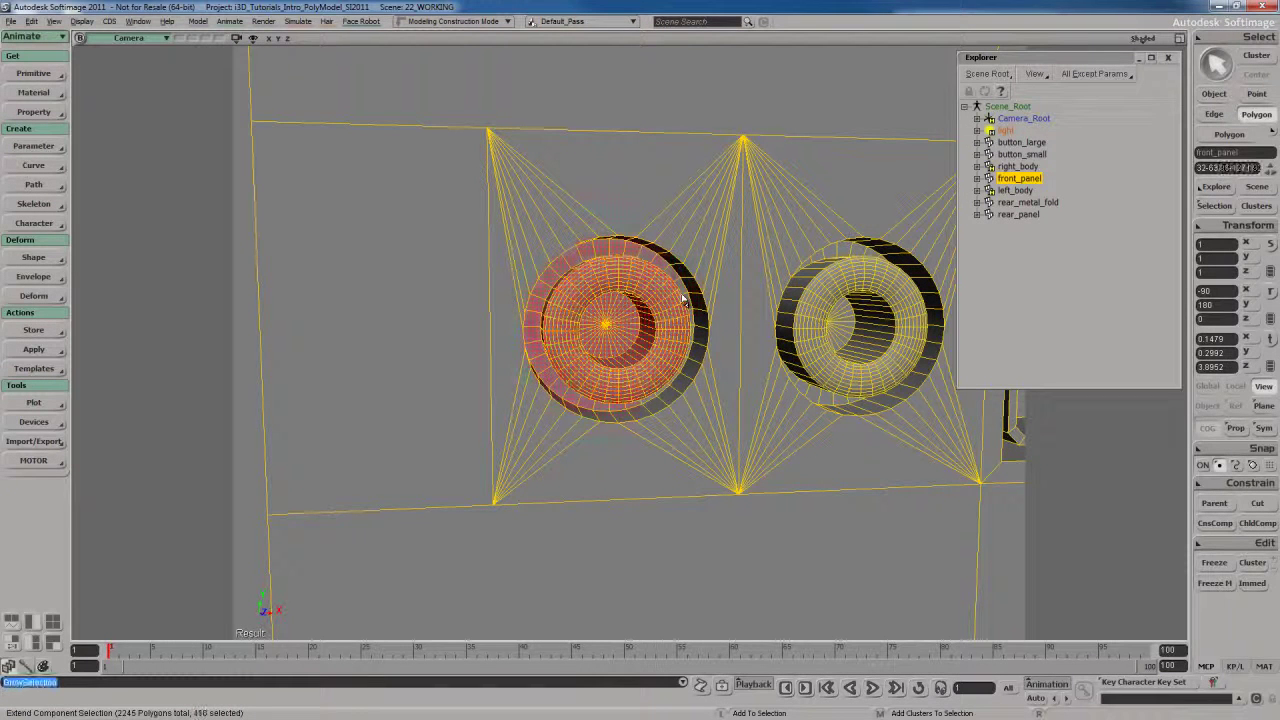
pyautogui.hotkey('shift', '=')
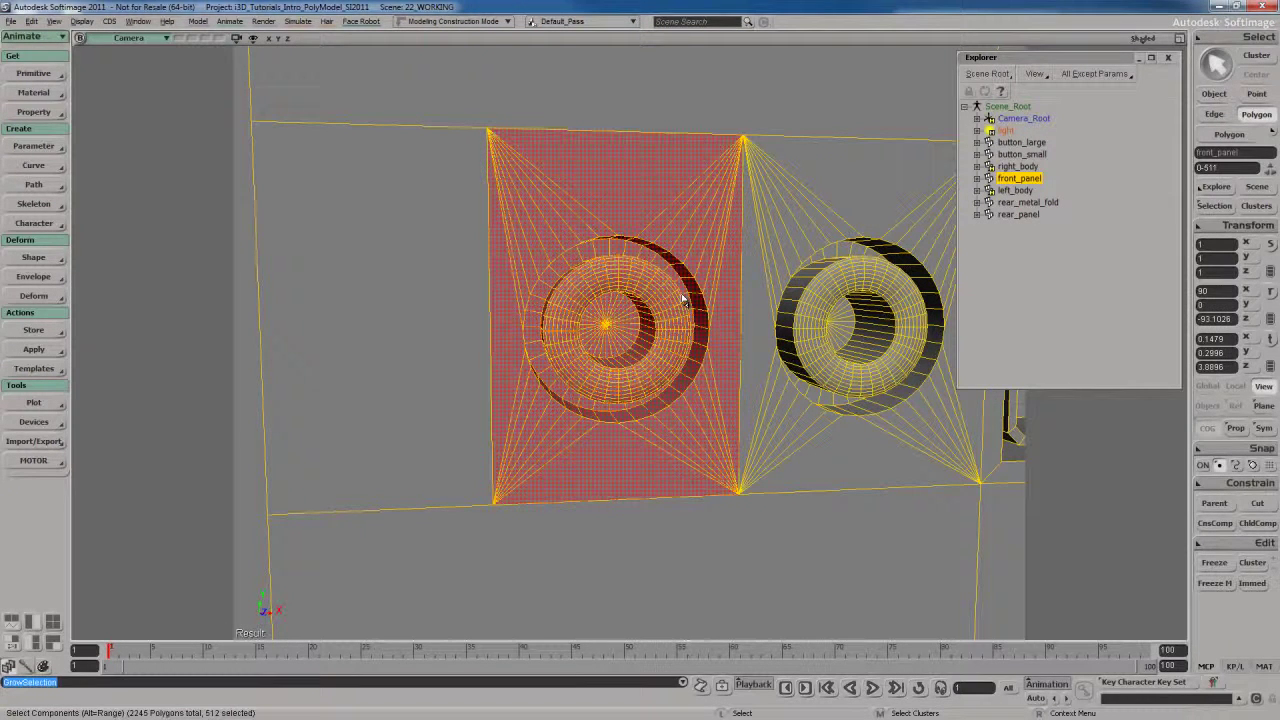
pyautogui.rightClick(641, 294)
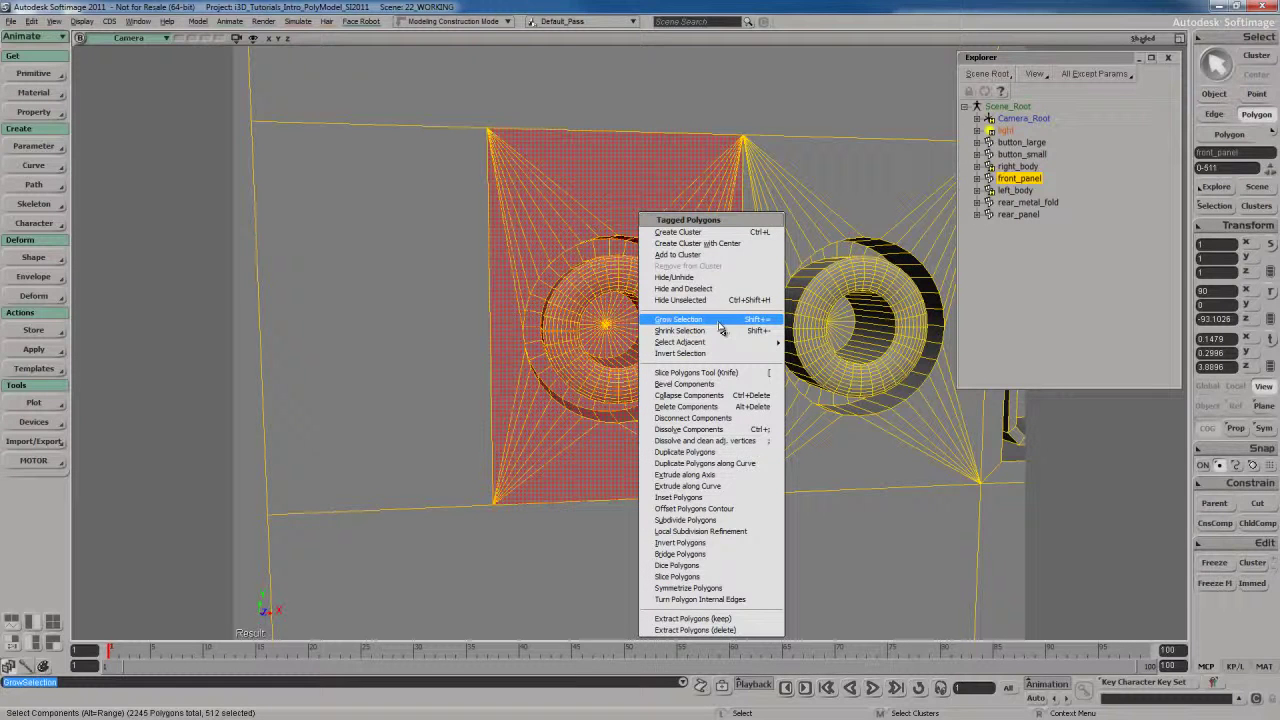
pyautogui.click(772, 321)
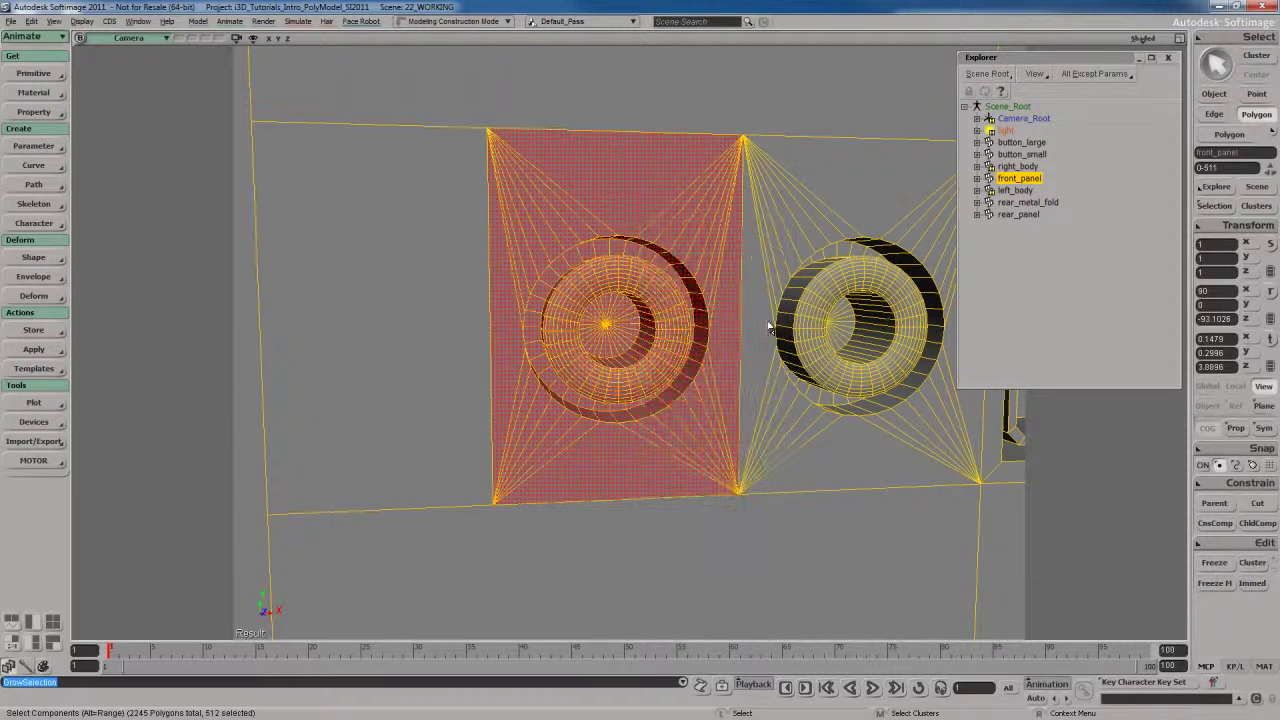
# Extract the selected round jack polygons into a separate mesh, keeping the originals on front_panel
pyautogui.scroll(-2, 690, 364)
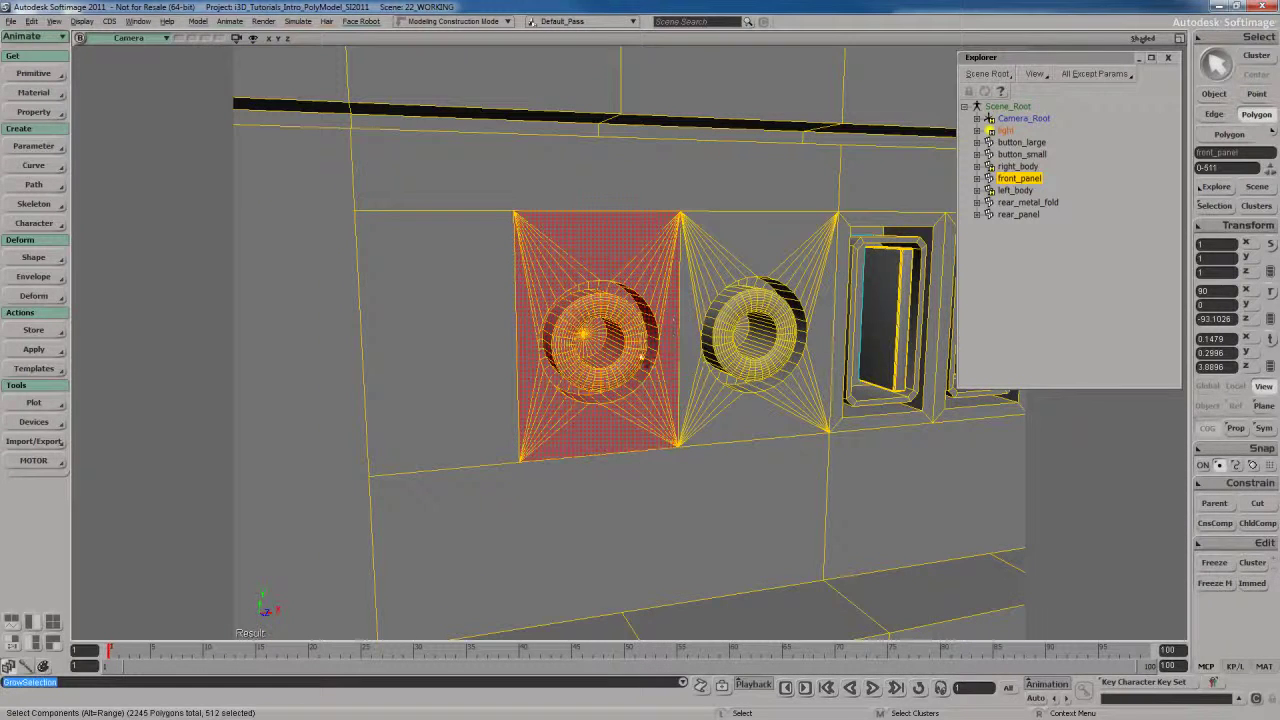
pyautogui.rightClick(594, 258)
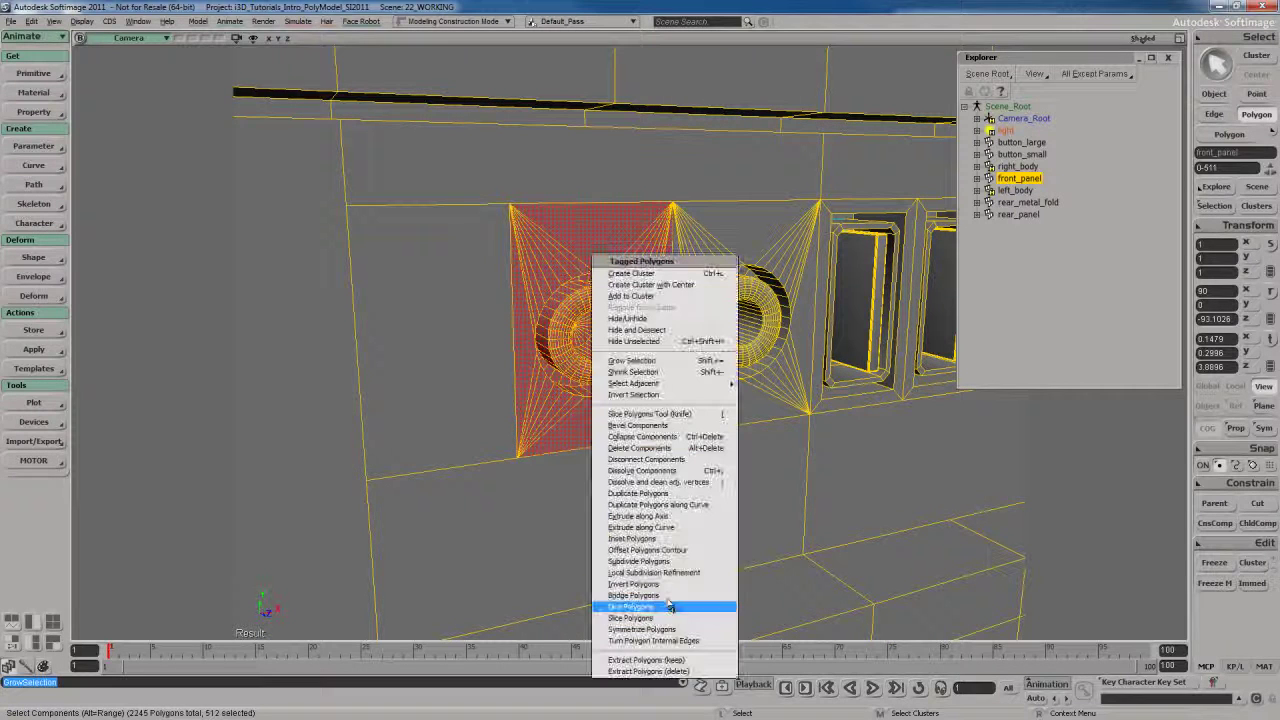
pyautogui.click(676, 660)
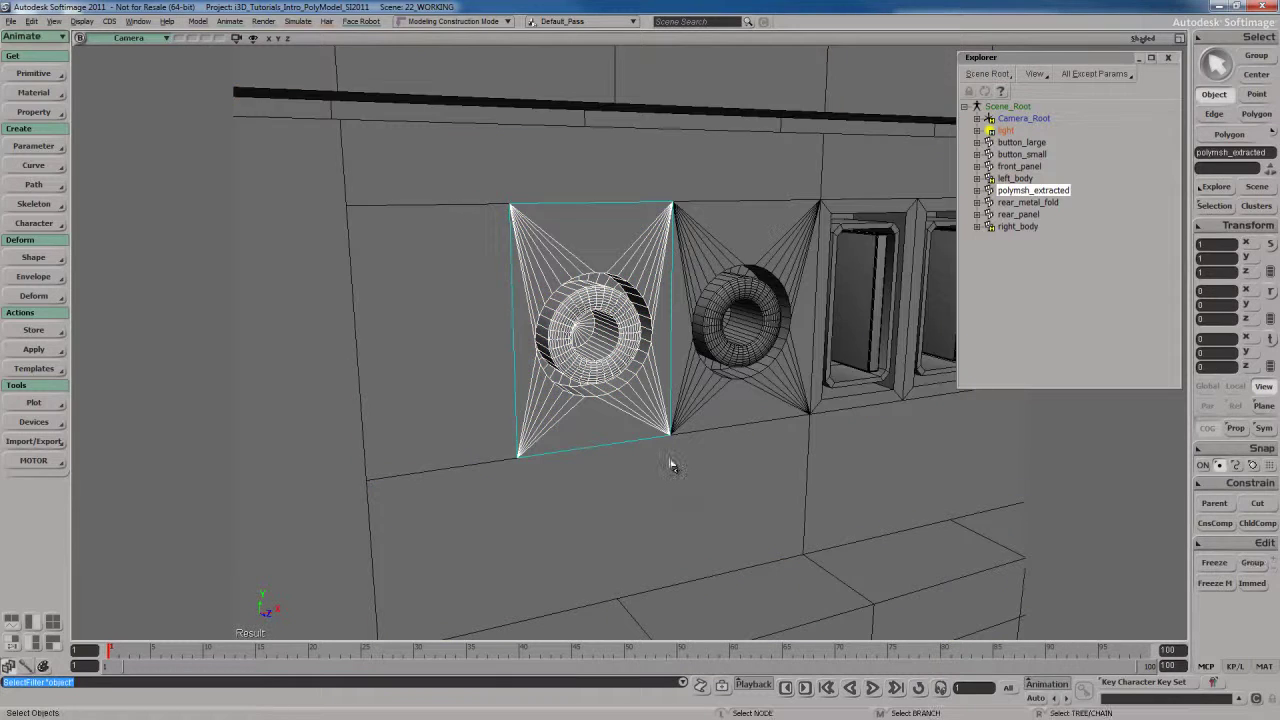
# Move the extracted round jack back along Z by about -8.62 to the rear of the case
pyautogui.scroll(-10, 672, 465)
pyautogui.moveTo(671, 463); pyautogui.dragTo(703, 403)
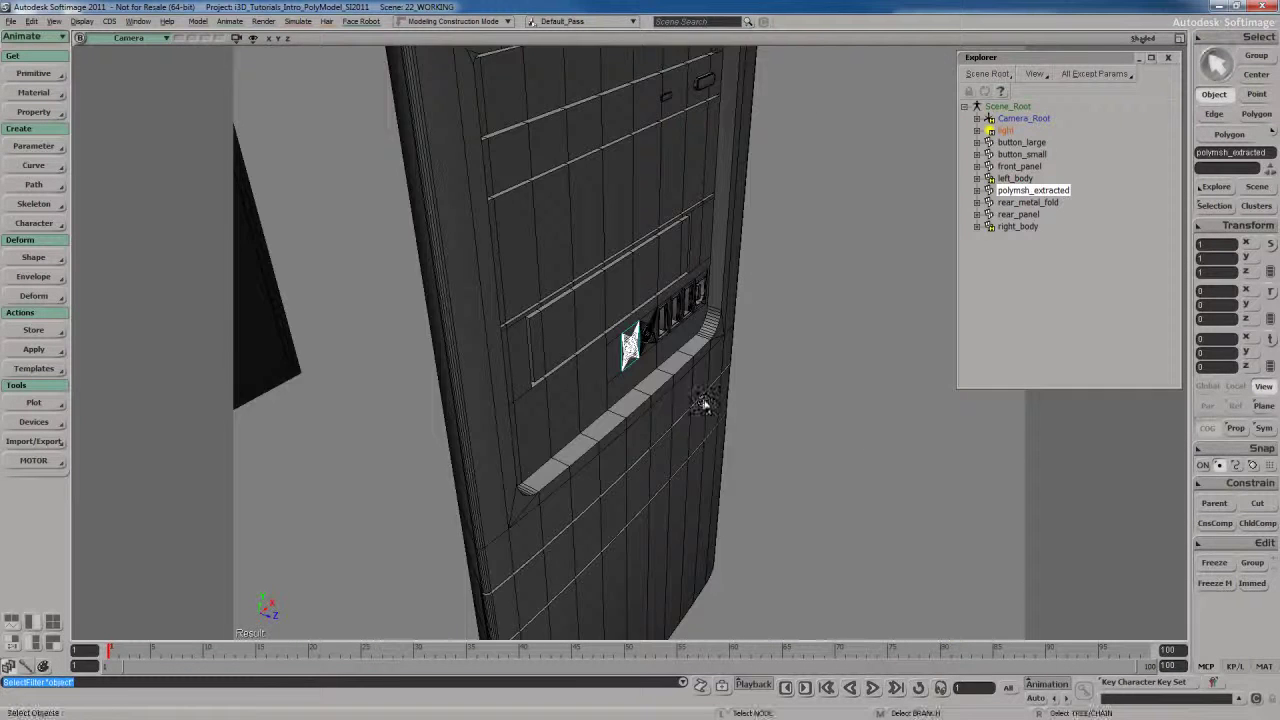
pyautogui.scroll(-8, 703, 403)
pyautogui.moveTo(786, 409)
pyautogui.mouseDown(button='right')
pyautogui.moveTo(680, 400)
pyautogui.moveTo(694, 394)
pyautogui.moveTo(723, 423)
pyautogui.moveTo(790, 408)
pyautogui.mouseUp(button='right')
pyautogui.press('v')
# Select the outer frame polygons of the first rectangular port beside the round jacks on front_panel
pyautogui.press('s')
pyautogui.moveTo(492, 413); pyautogui.dragTo(820, 477, button='right')
pyautogui.scroll(10, 800, 468)
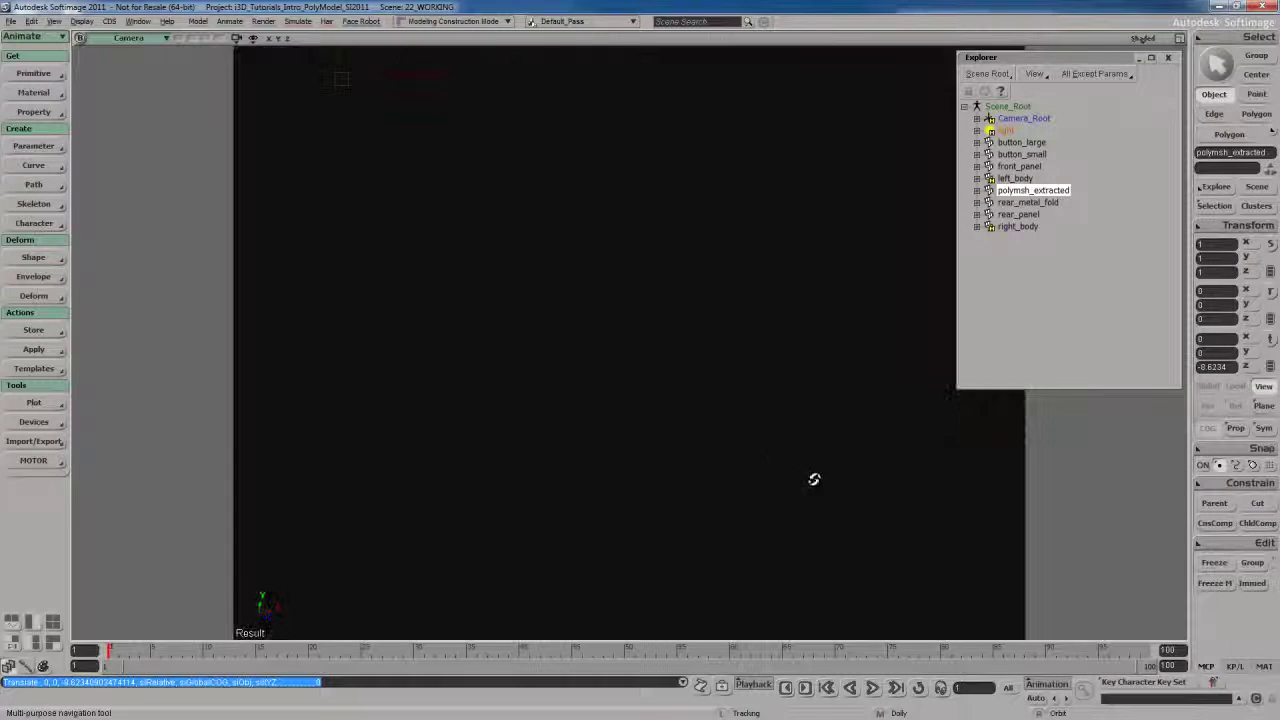
pyautogui.scroll(-6, 785, 458)
pyautogui.scroll(5, 823, 466)
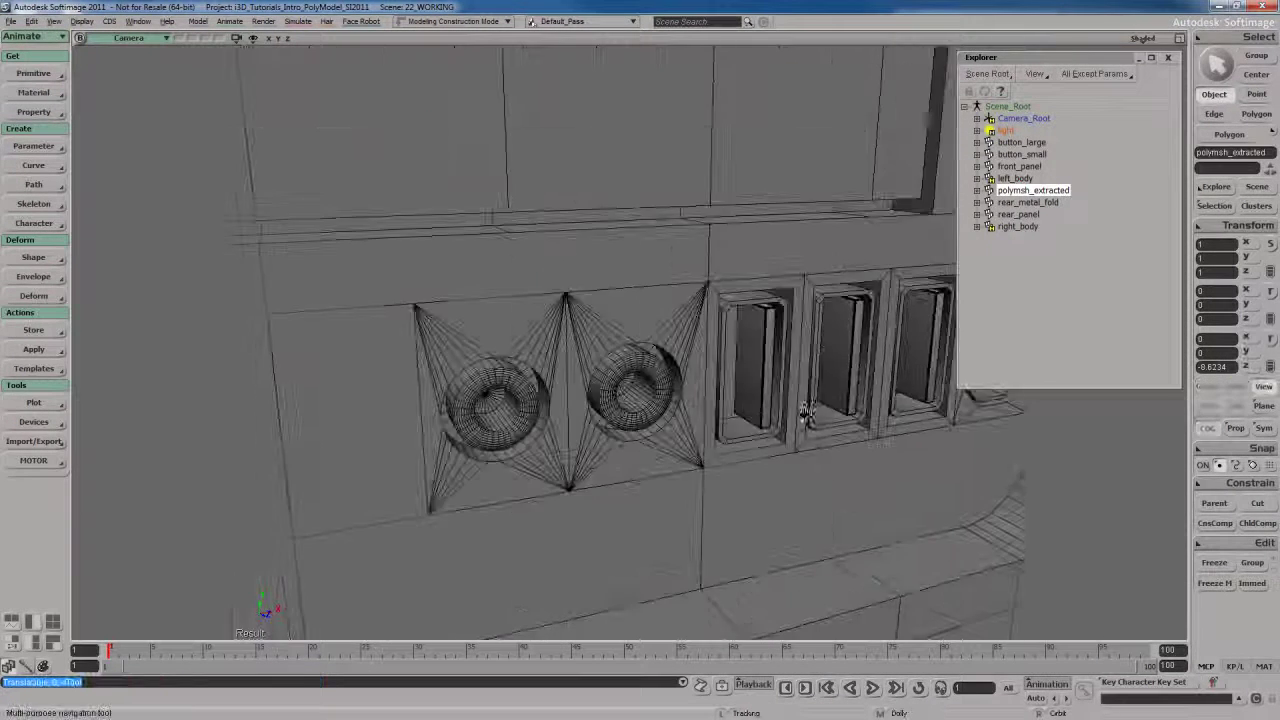
pyautogui.scroll(-3, 790, 410)
pyautogui.press('u')
pyautogui.click(300, 330)
pyautogui.press('f')
pyautogui.moveTo(763, 365); pyautogui.dragTo(668, 300)
pyautogui.click(666, 287)
pyautogui.press('s')
pyautogui.moveTo(666, 287); pyautogui.dragTo(666, 349, button='right')
pyautogui.hotkey('shift', '=')
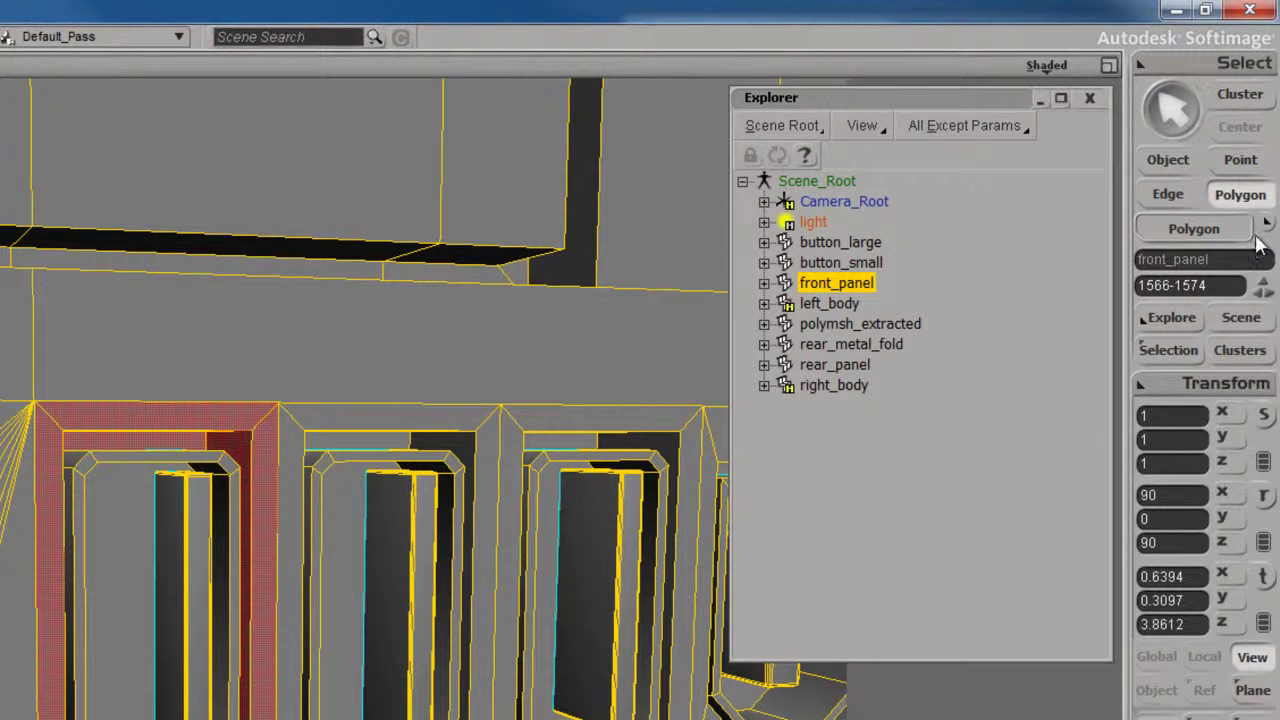
# Set the selection filter to Polygon Island and add the inner part of the first rectangular port to the selection
pyautogui.click(1267, 224)
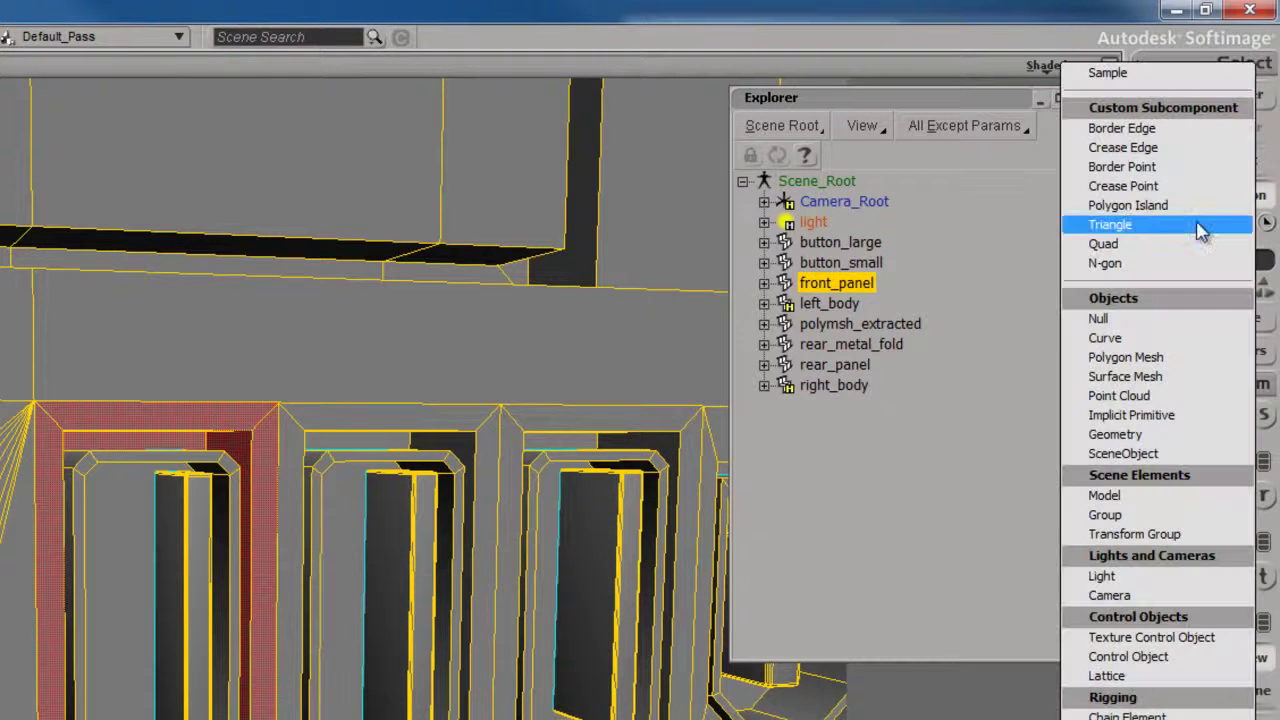
pyautogui.click(1137, 207)
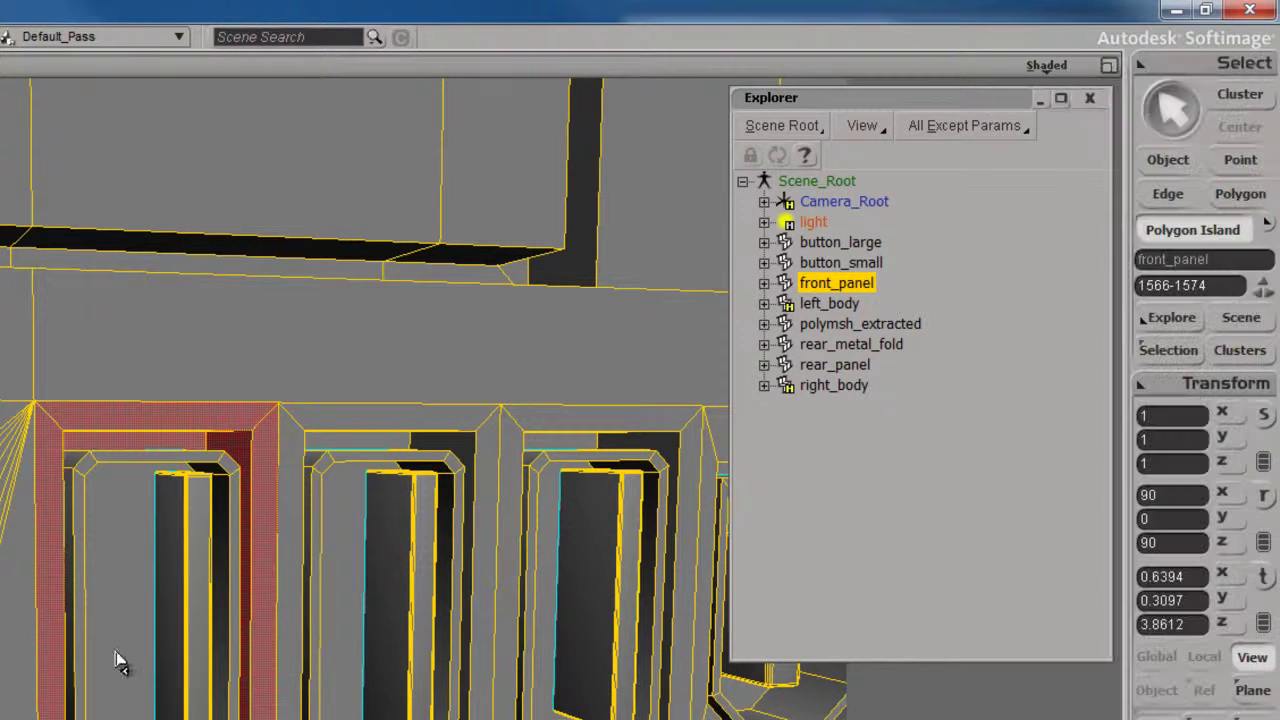
pyautogui.keyDown('shift'); pyautogui.click(125, 608); pyautogui.keyUp('shift')
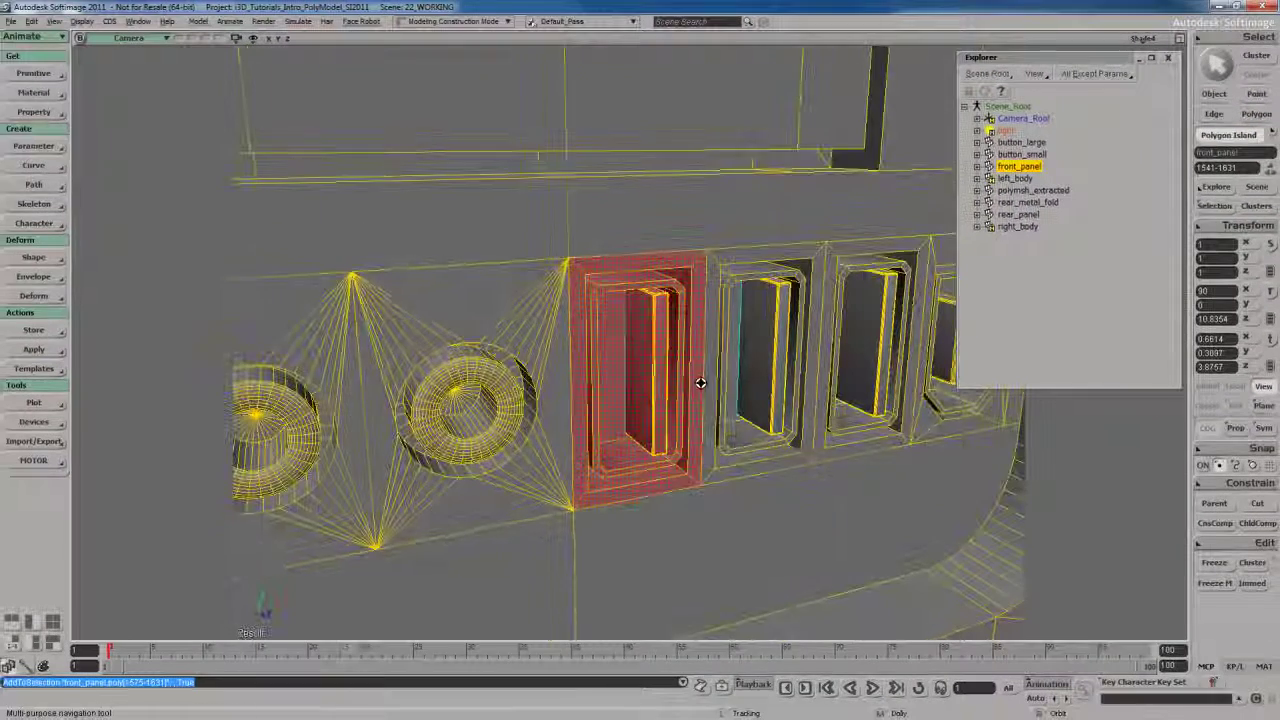
# Extract the selected rectangular port into a new mesh, keeping the originals, and move it along Z by about -8.87 behind the rear panel
pyautogui.rightClick(700, 381)
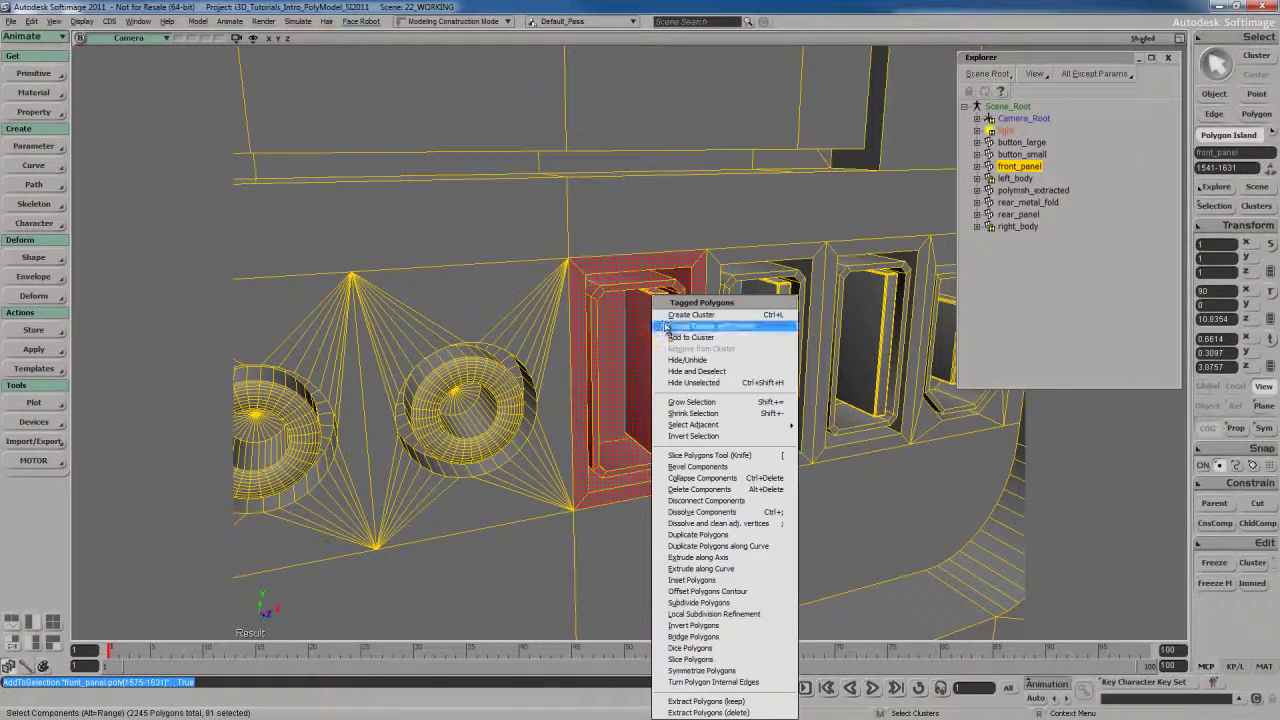
pyautogui.click(728, 702)
pyautogui.scroll(-5, 737, 443)
pyautogui.scroll(-3, 783, 470)
pyautogui.press('v')
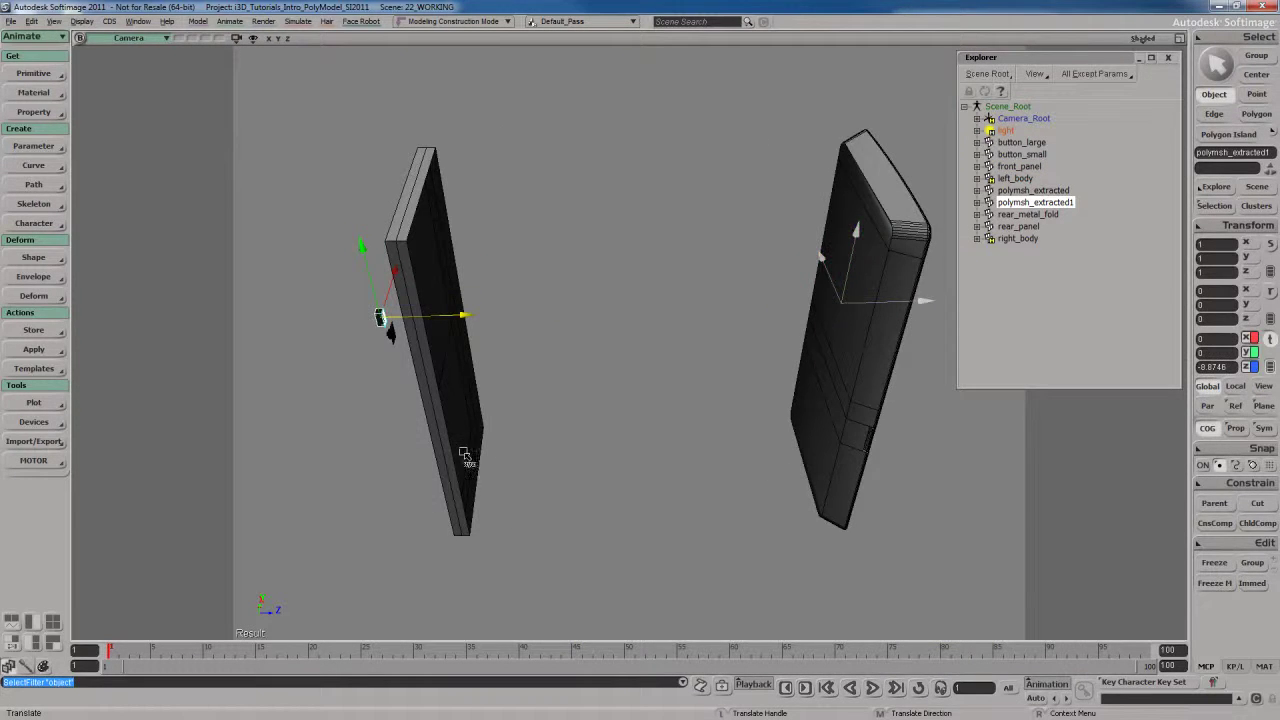
pyautogui.press('space')
# Select the outer frame polygons of the last port, the one with chamfered lower corners, on front_panel by growing the selection
pyautogui.scroll(5, 780, 455)
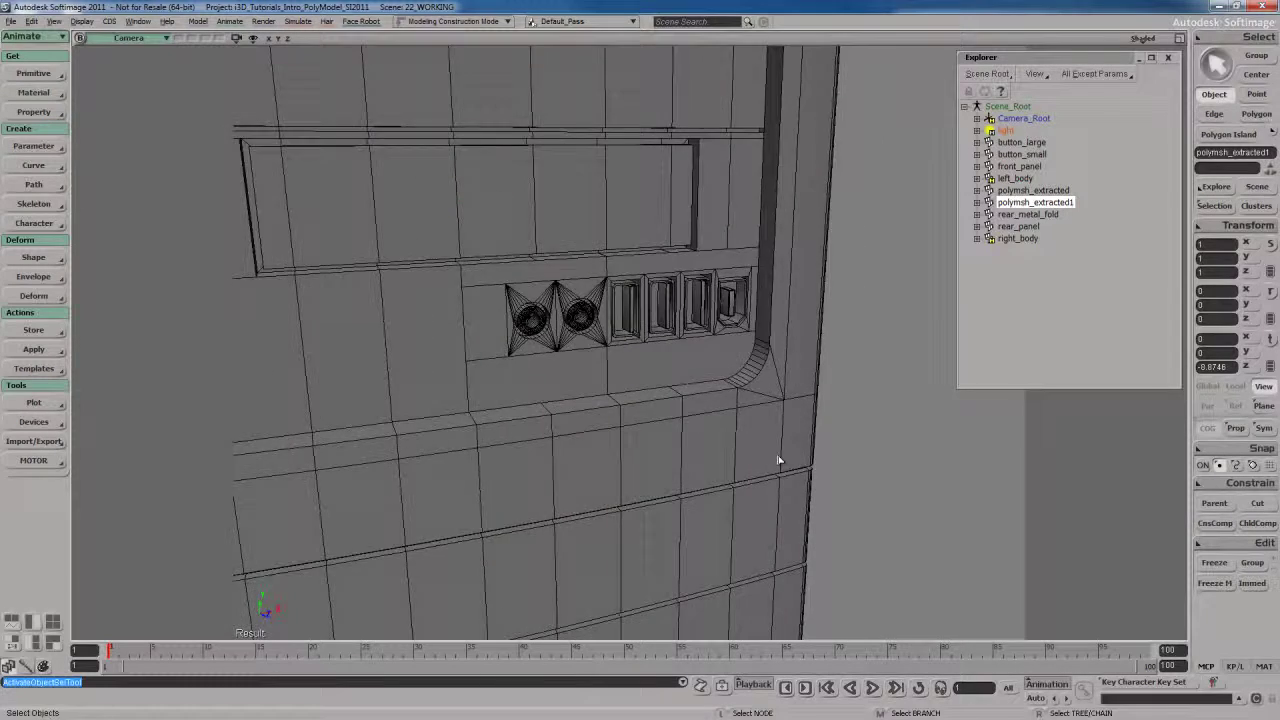
pyautogui.scroll(8, 778, 461)
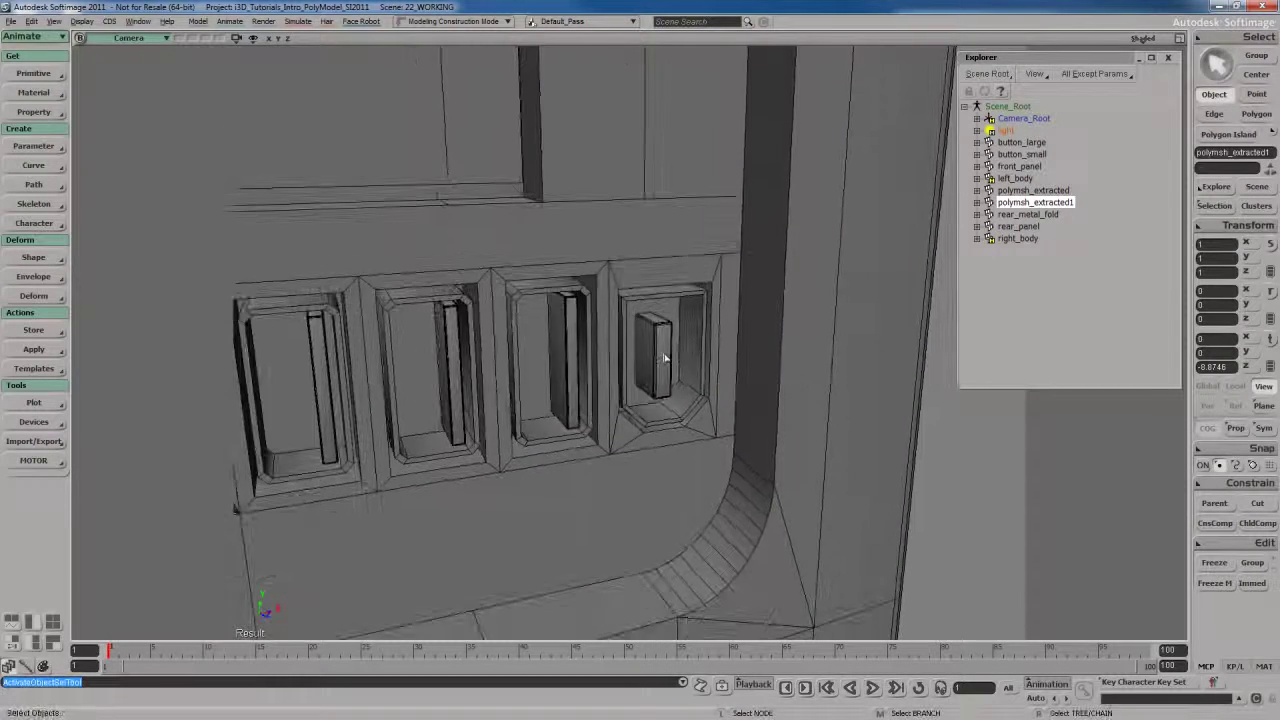
pyautogui.click(666, 358)
pyautogui.press('u')
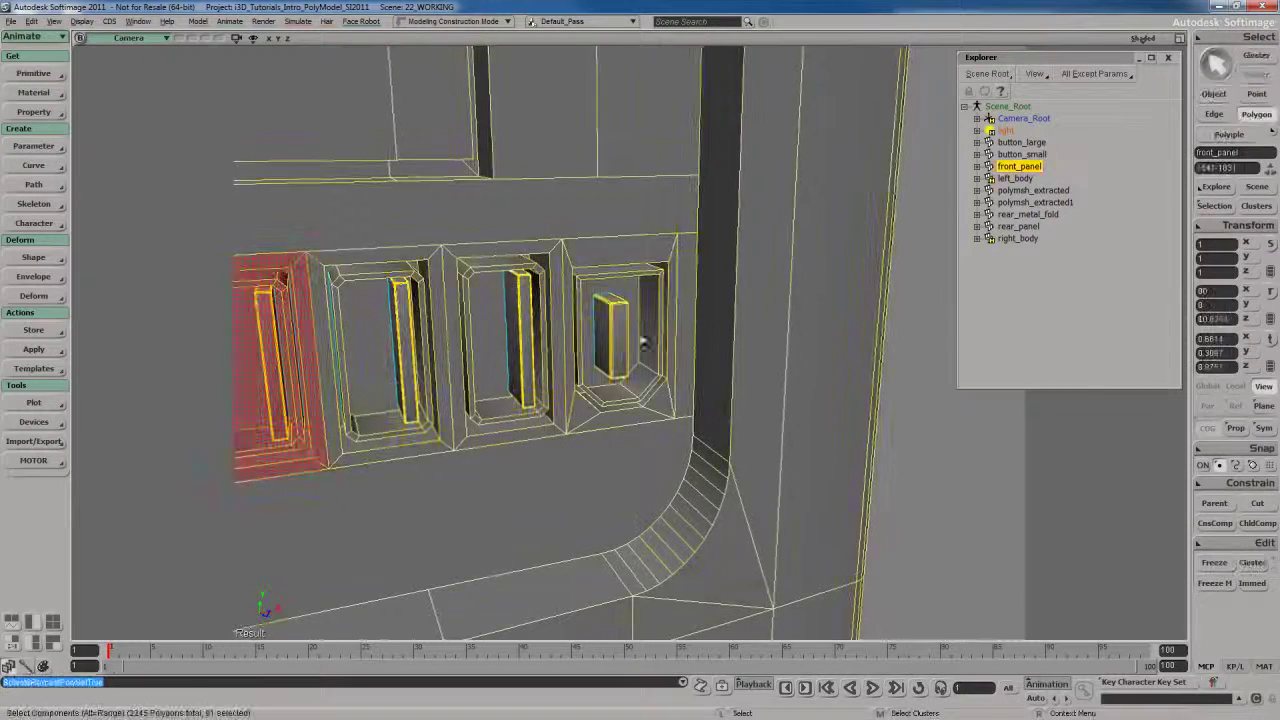
pyautogui.click(661, 376)
pyautogui.press('f')
pyautogui.press('s')
pyautogui.scroll(-5, 677, 426)
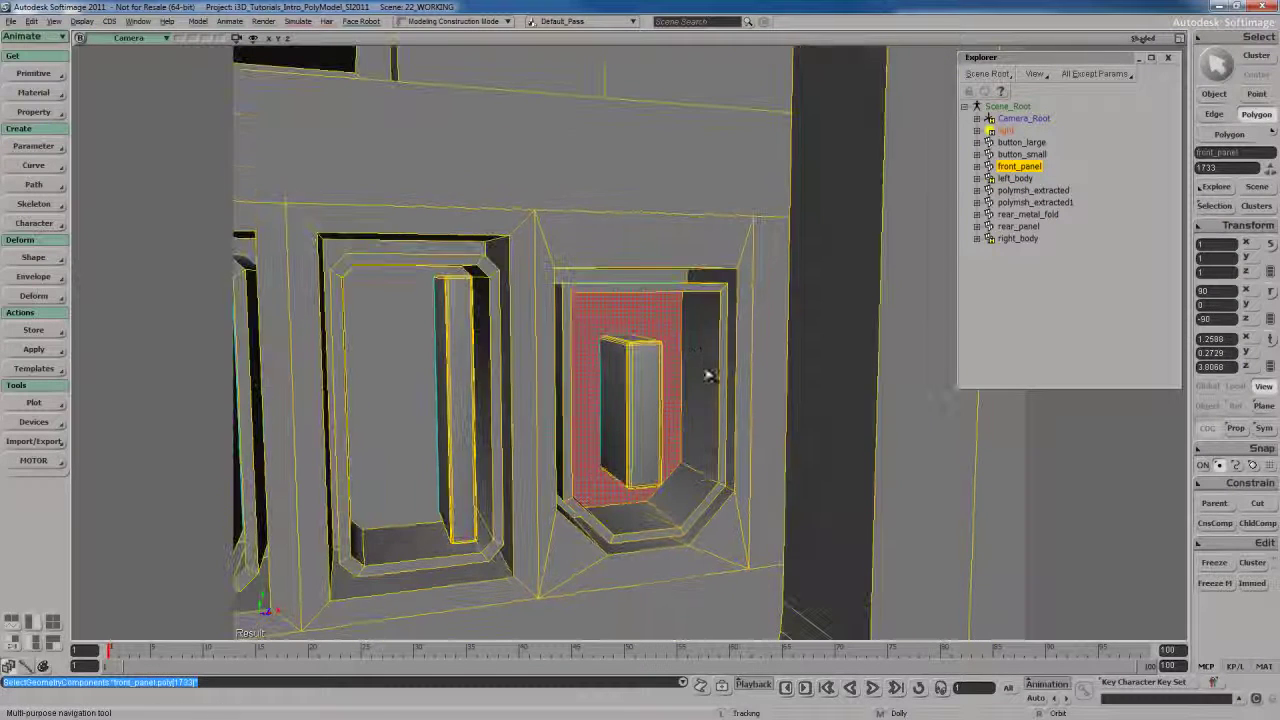
pyautogui.press('u')
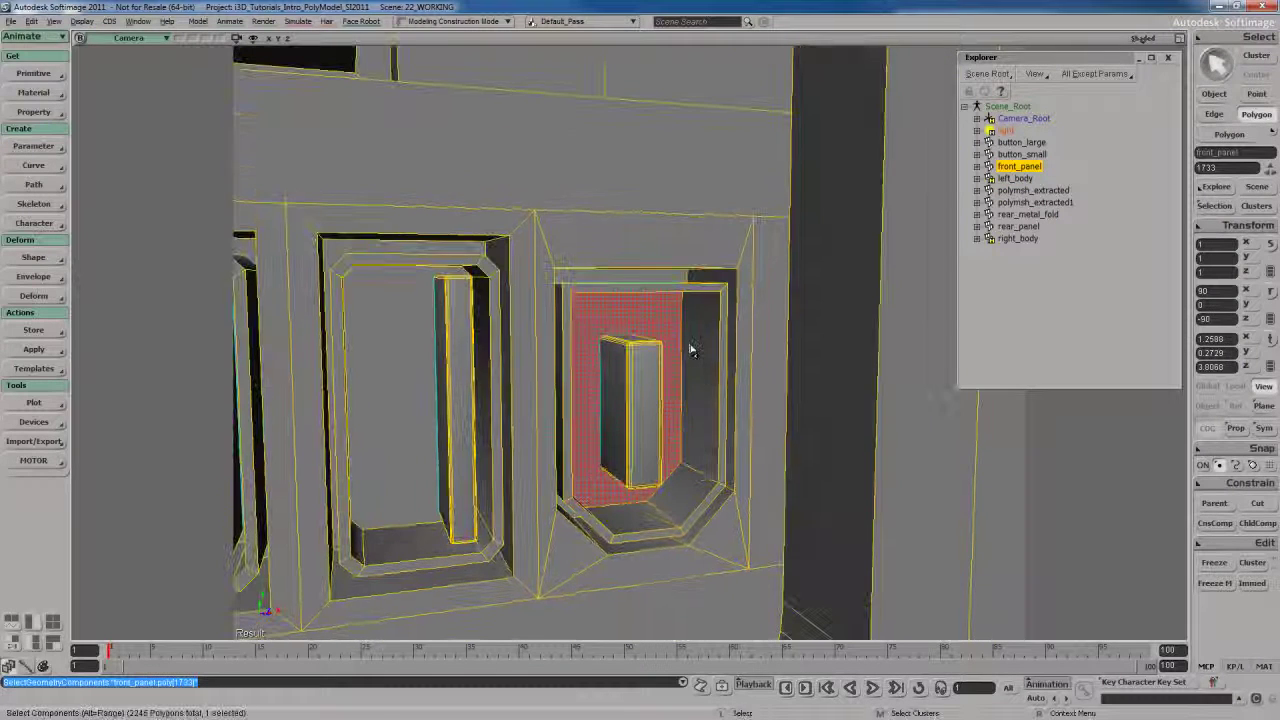
pyautogui.click(690, 358)
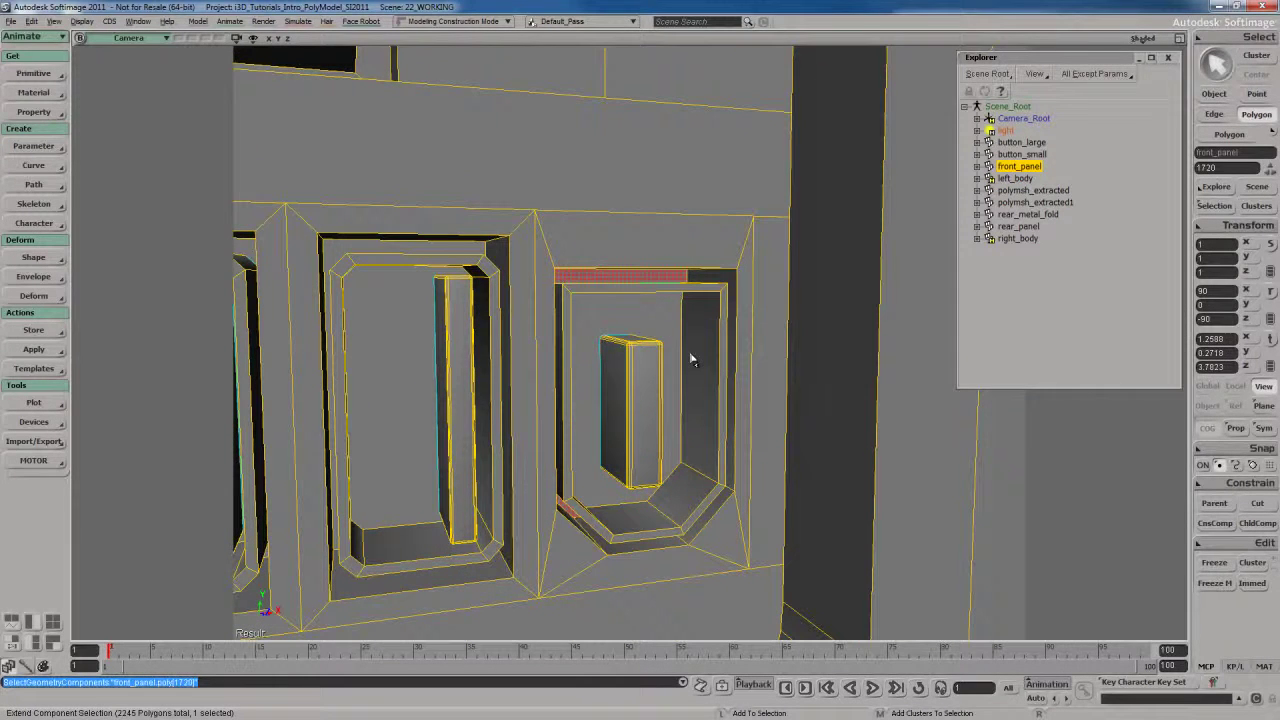
pyautogui.hotkey('alt', '+')
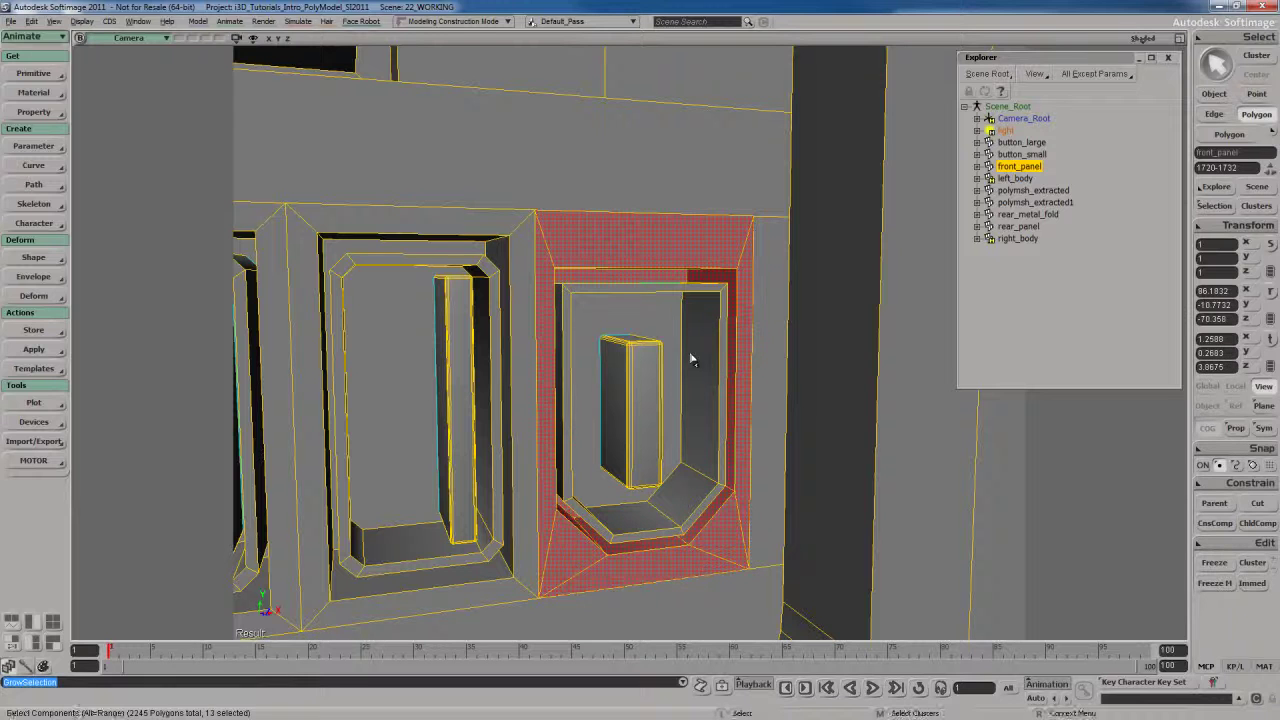
# Set the selection filter to Polygon Island and add the inner part of the chamfered port to the selection
pyautogui.click(1273, 135)
pyautogui.click(1184, 132)
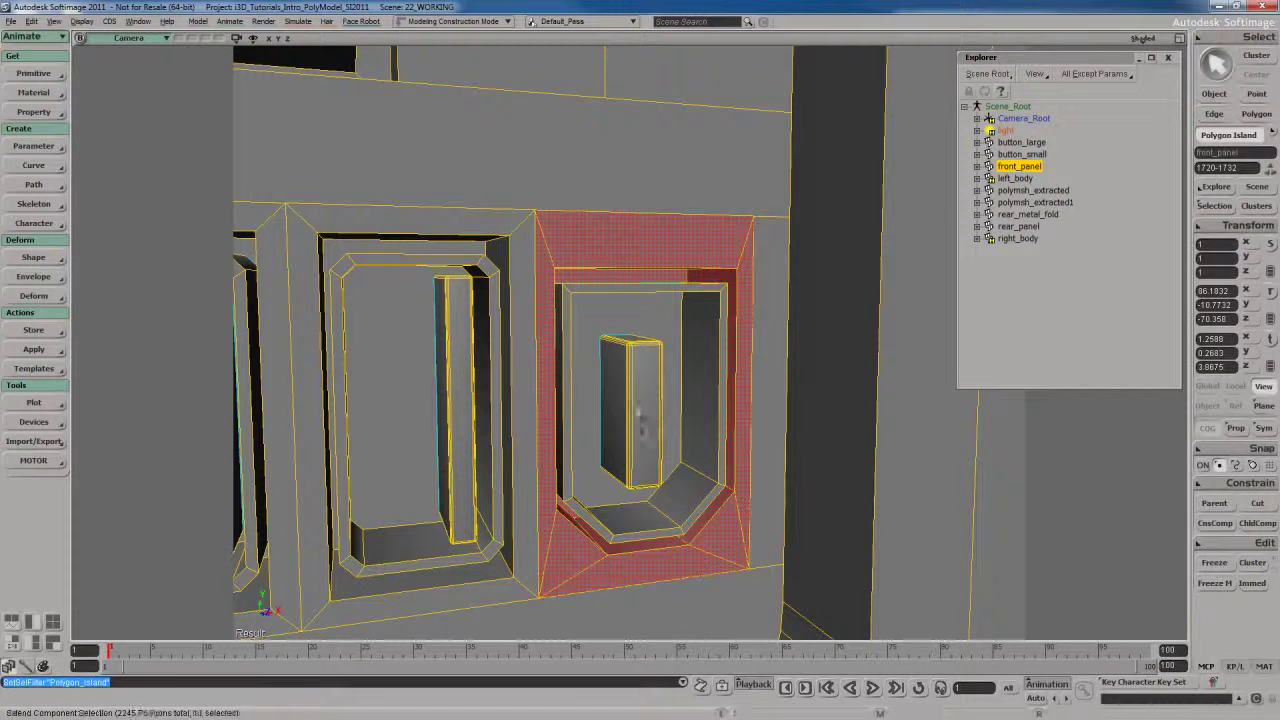
pyautogui.keyDown('shift'); pyautogui.click(686, 434); pyautogui.keyUp('shift')
# Extract the selected chamfered port polygons into a new mesh, keeping the originals on front_panel
pyautogui.press('s')
pyautogui.scroll(-5, 689, 434)
pyautogui.moveTo(689, 434); pyautogui.dragTo(694, 383, button='right')
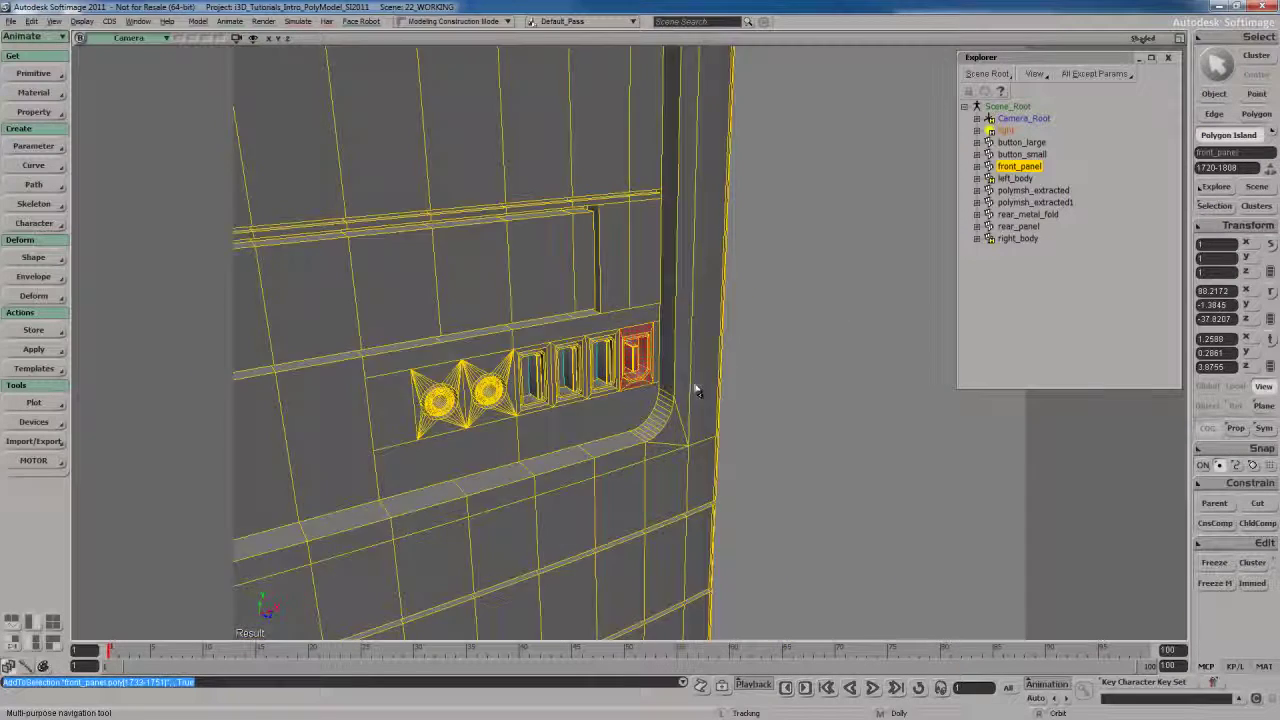
pyautogui.scroll(-5, 694, 383)
pyautogui.moveTo(691, 309); pyautogui.dragTo(712, 365, button='right')
pyautogui.rightClick(712, 365)
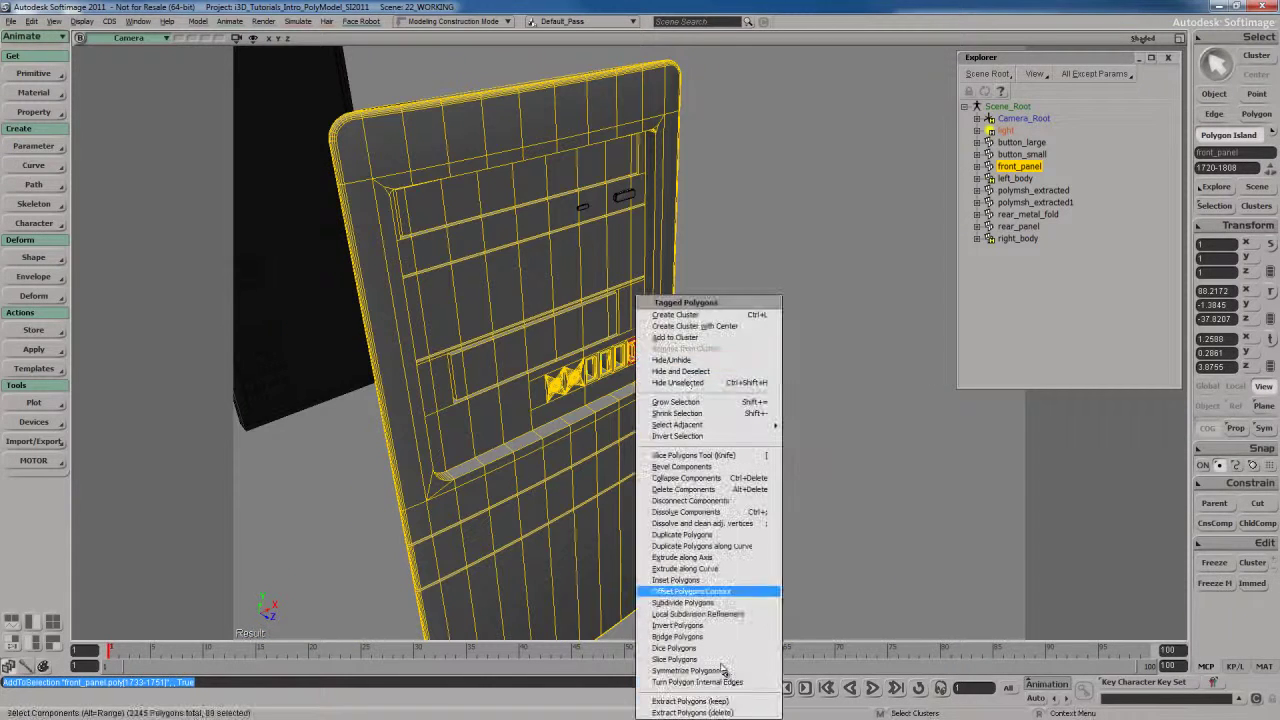
pyautogui.click(704, 701)
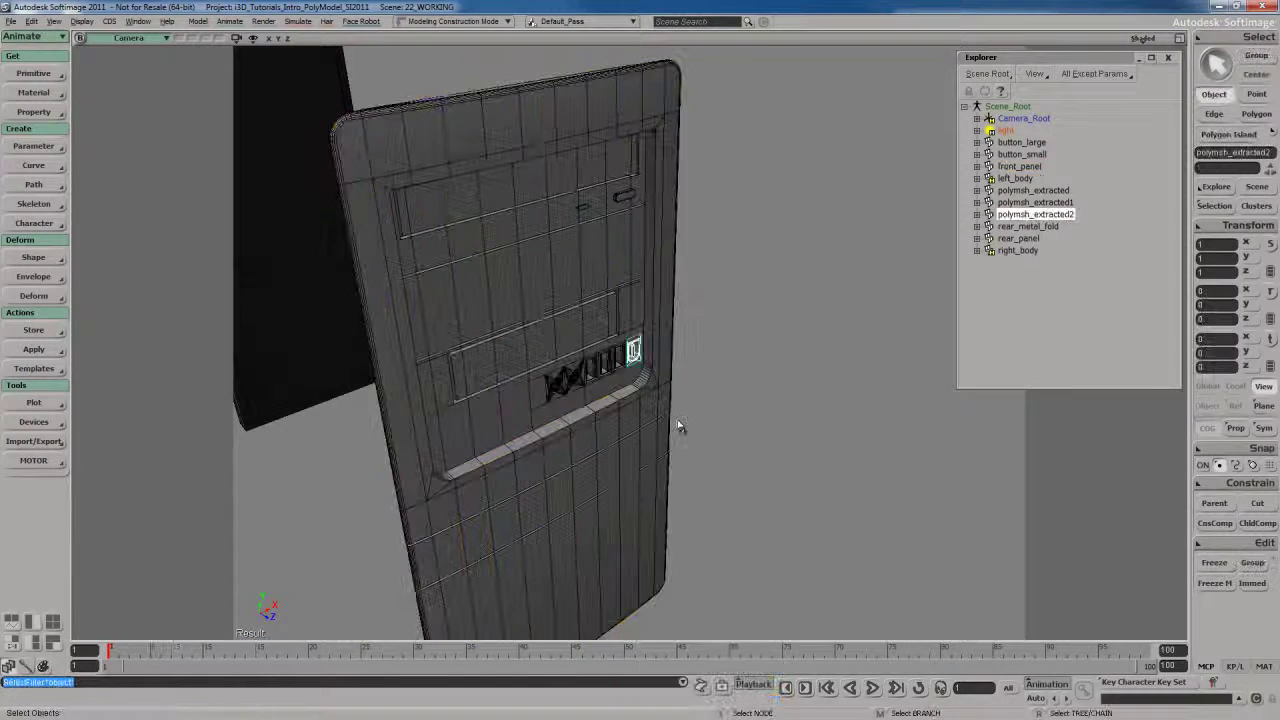
# Move the extracted chamfered port back along Z by about -8.58 to the rear of the case
pyautogui.scroll(-5, 674, 423)
pyautogui.moveTo(686, 377); pyautogui.dragTo(903, 423, button='right')
pyautogui.moveTo(903, 423); pyautogui.dragTo(606, 423)
pyautogui.moveTo(709, 449); pyautogui.dragTo(814, 449, button='right')
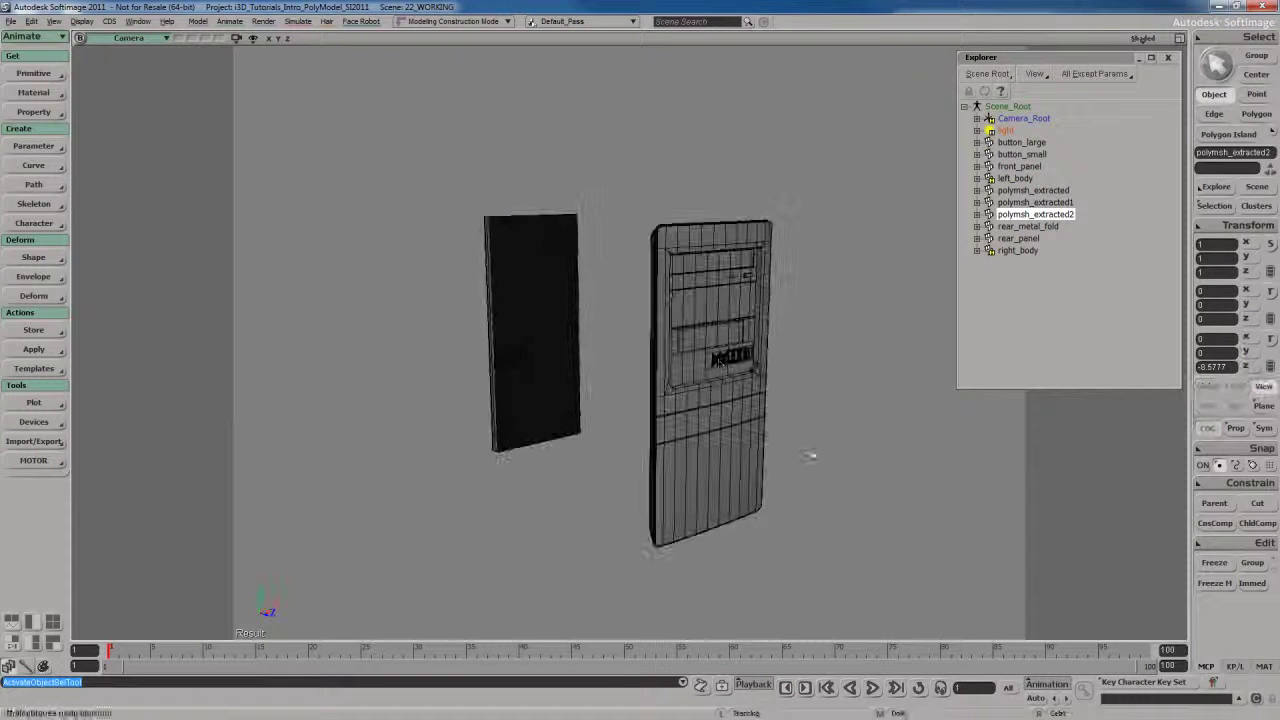
# Select front_panel together with the large and small buttons and hide them
pyautogui.moveTo(706, 500); pyautogui.dragTo(600, 380)
pyautogui.moveTo(600, 380); pyautogui.dragTo(488, 346, button='right')
pyautogui.click(530, 352)
pyautogui.moveTo(926, 466); pyautogui.dragTo(775, 464, button='right')
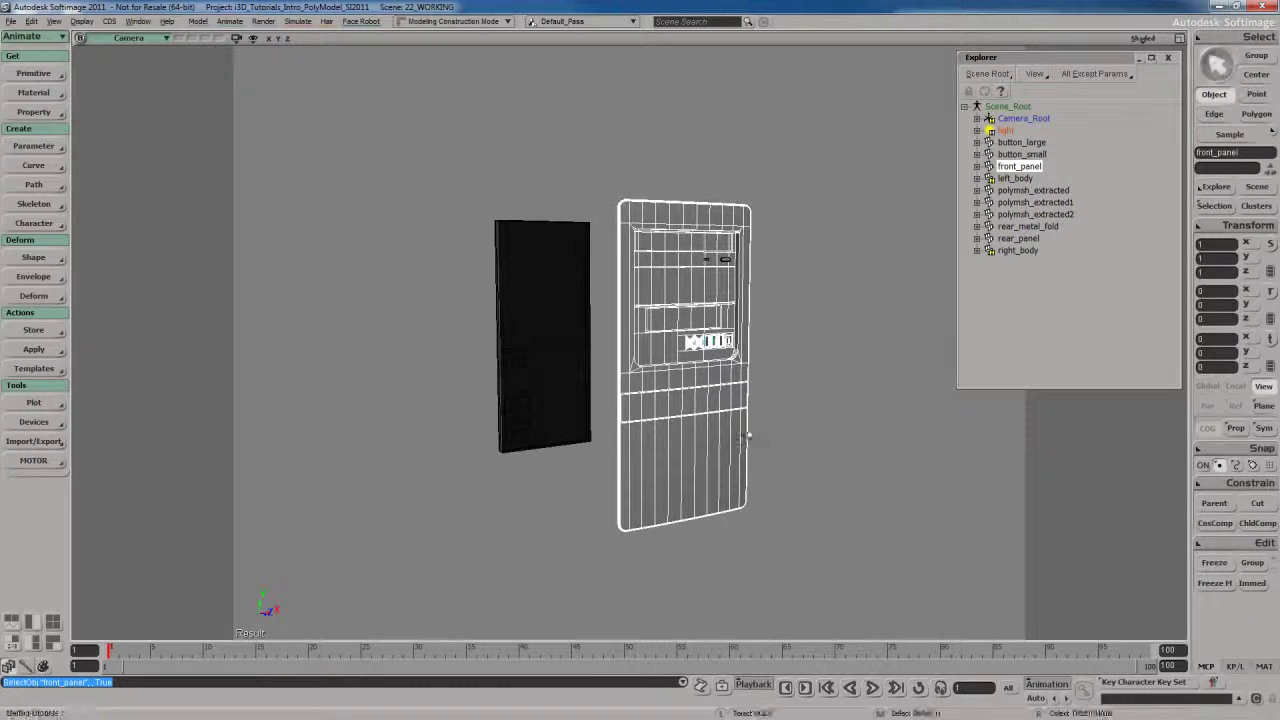
pyautogui.scroll(5, 780, 460)
pyautogui.keyDown('shift'); pyautogui.moveTo(793, 249); pyautogui.dragTo(712, 262); pyautogui.keyUp('shift')
pyautogui.moveTo(720, 500); pyautogui.dragTo(757, 517, button='right')
pyautogui.press('h')
# Select the three extracted meshes behind the rear panel and rotate them together 180 degrees about Y
pyautogui.moveTo(760, 440); pyautogui.dragTo(820, 446, button='right')
pyautogui.click(775, 421)
pyautogui.scroll(8, 775, 421)
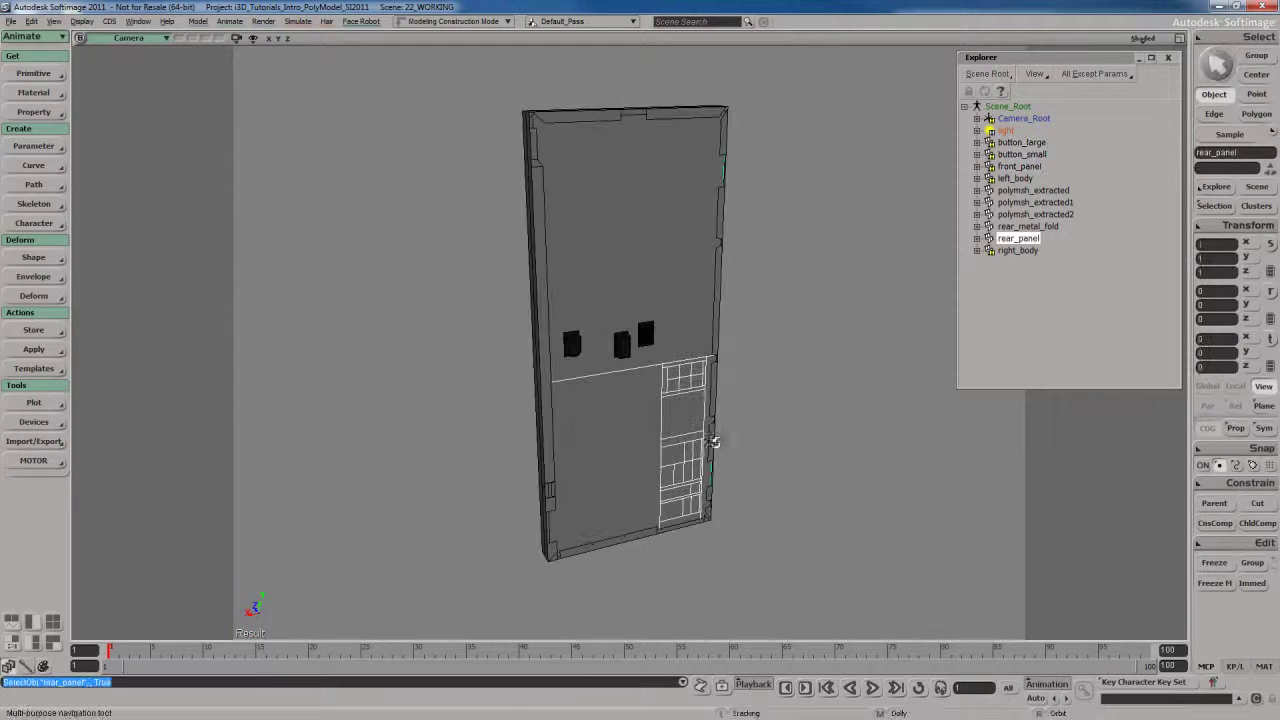
pyautogui.click(558, 404)
pyautogui.keyDown('shift'); pyautogui.click(691, 371); pyautogui.keyUp('shift')
pyautogui.keyDown('shift'); pyautogui.click(729, 329); pyautogui.keyUp('shift')
pyautogui.press('c')
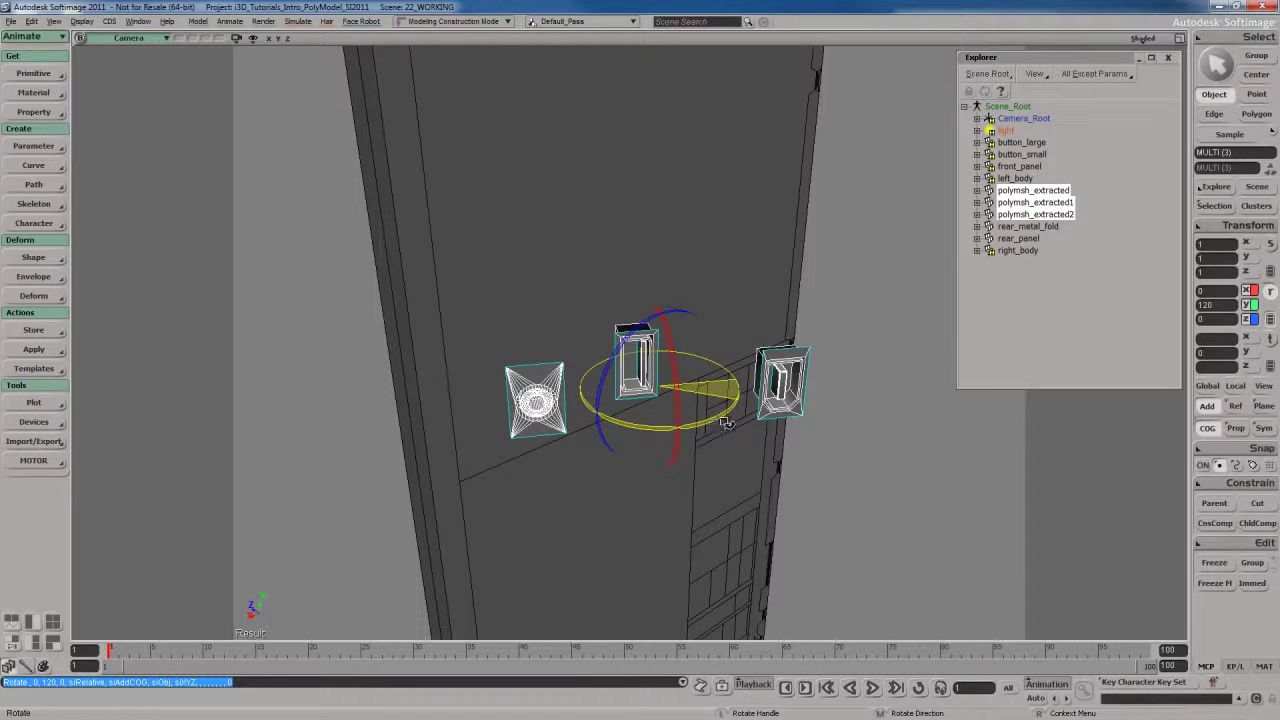
# Move the three extracted meshes beside the rear panel's port grid, to about X 1.1113 and Y -1.6598
pyautogui.moveTo(745, 418); pyautogui.dragTo(771, 491, button='right')
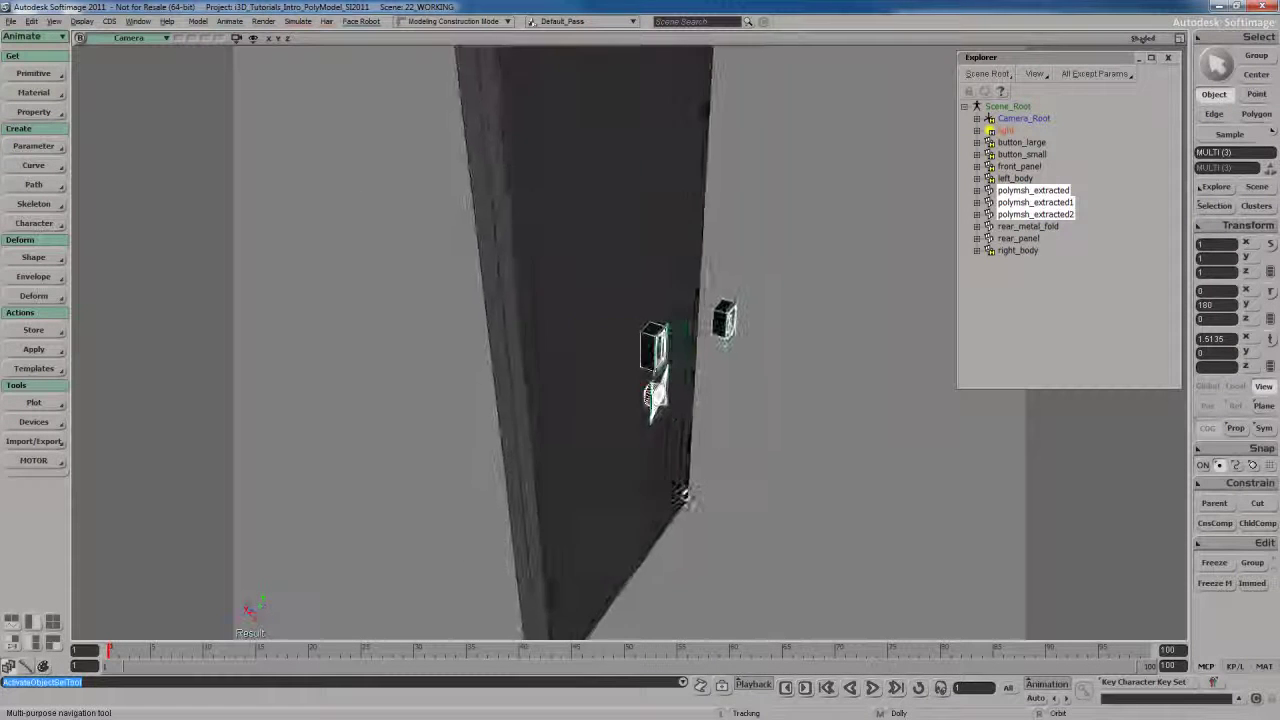
pyautogui.press('v')
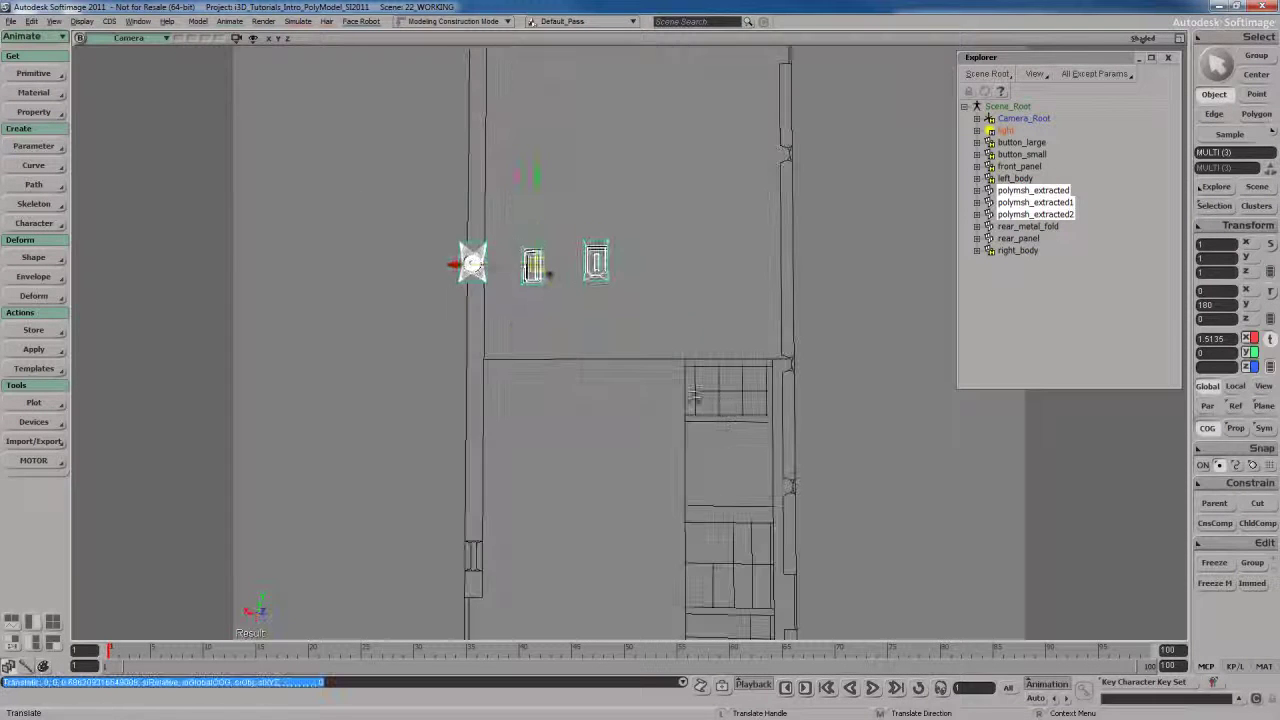
pyautogui.moveTo(694, 398); pyautogui.dragTo(766, 560)
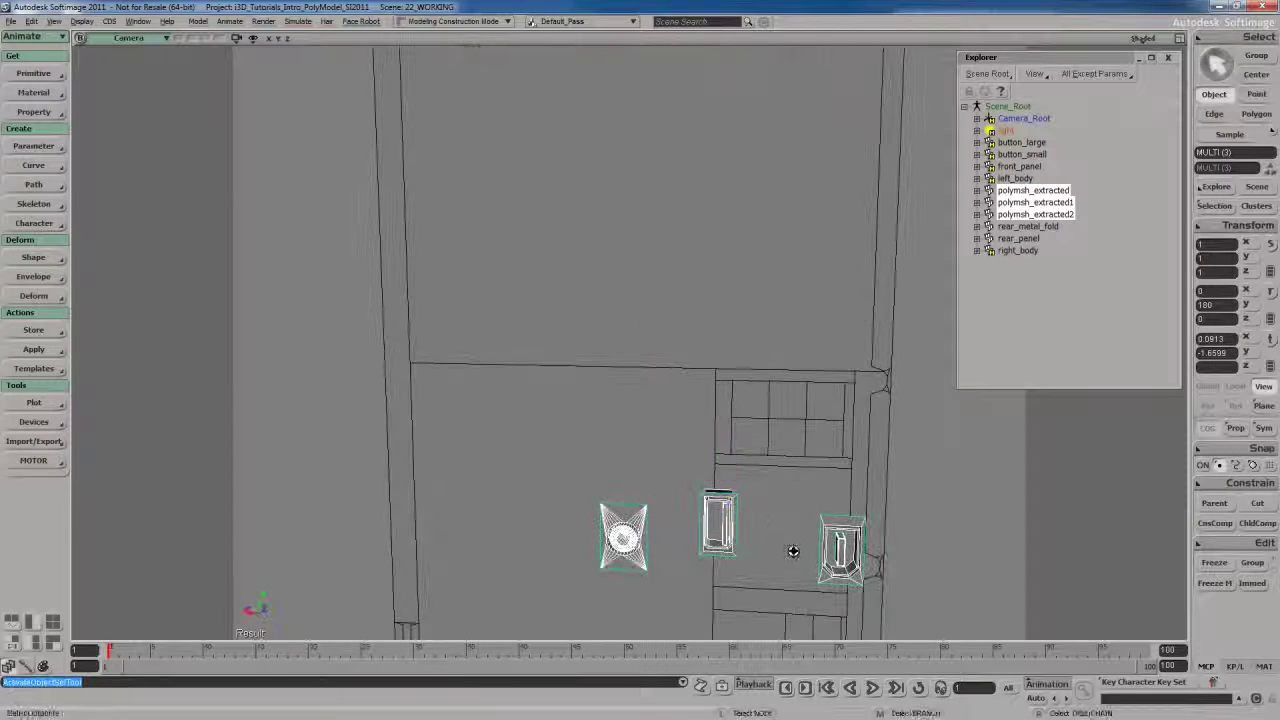
pyautogui.moveTo(797, 551); pyautogui.dragTo(750, 486)
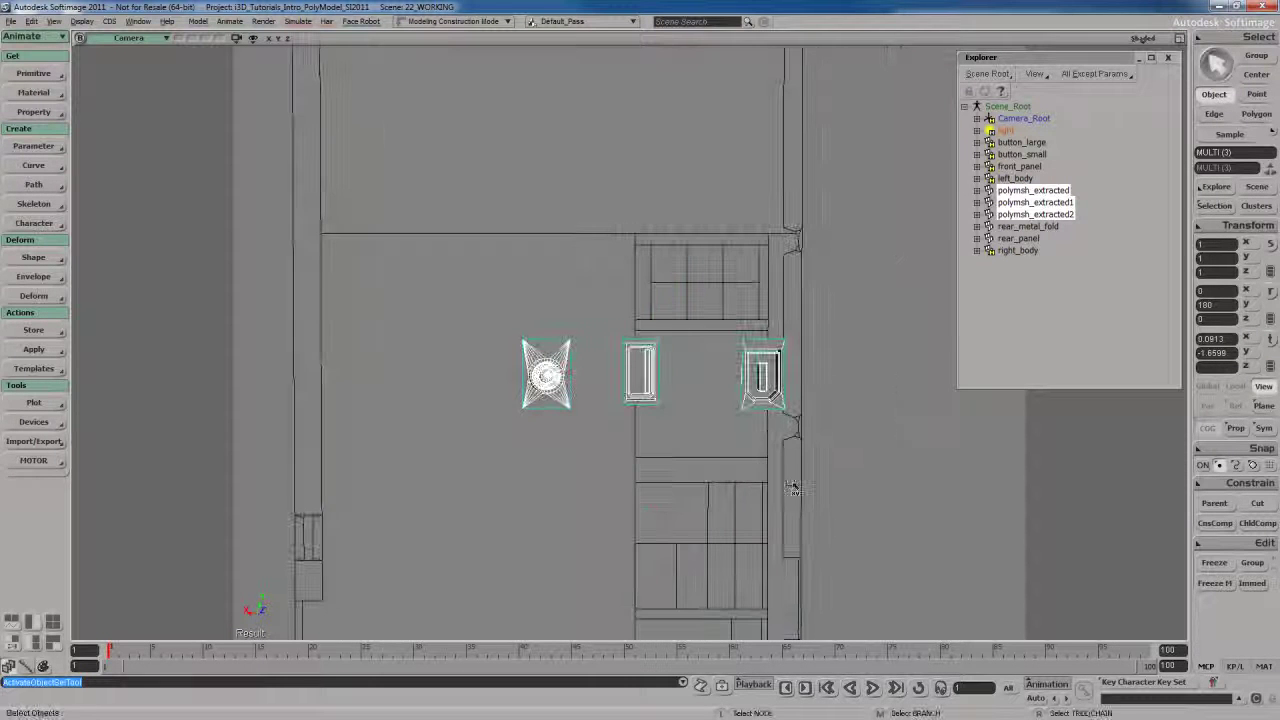
pyautogui.press('v')
pyautogui.moveTo(750, 486); pyautogui.dragTo(516, 478)
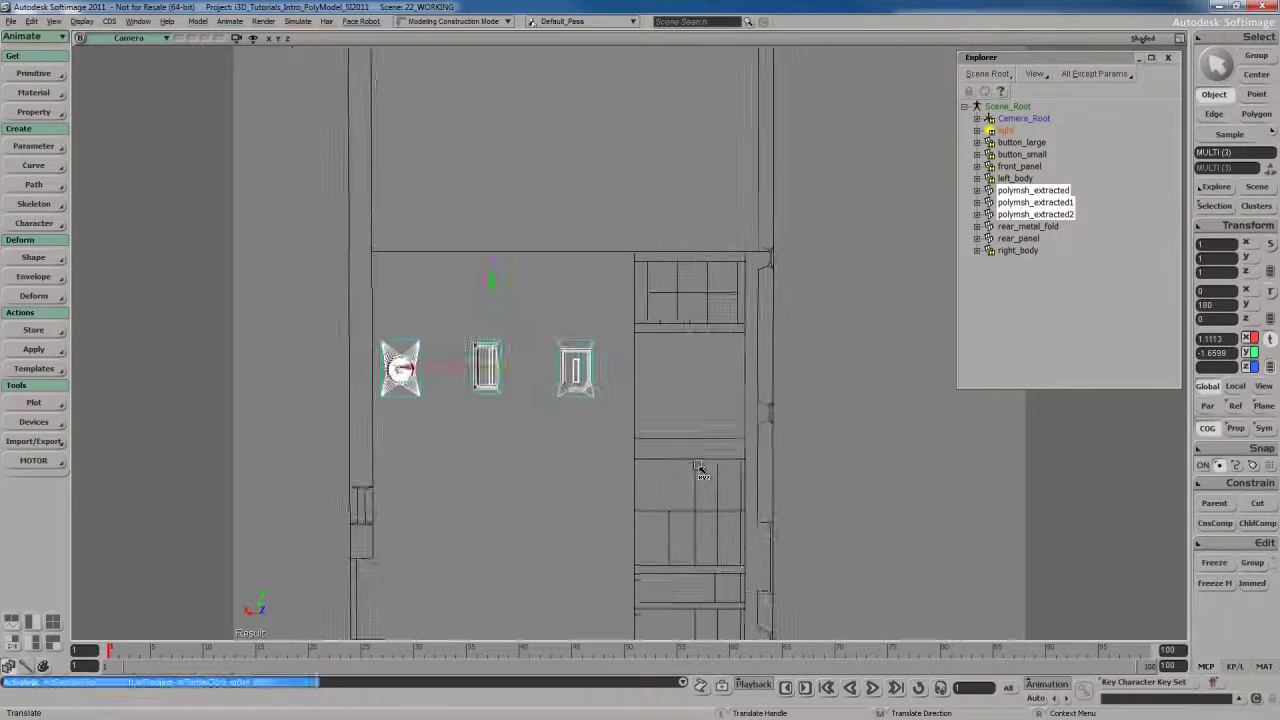
# Place the round jack's transform pivot at its upper-left corner and snap that corner to the upper-left corner of the rear panel's jack grid
pyautogui.scroll(3, 691, 451)
pyautogui.press('space')
pyautogui.click(358, 422)
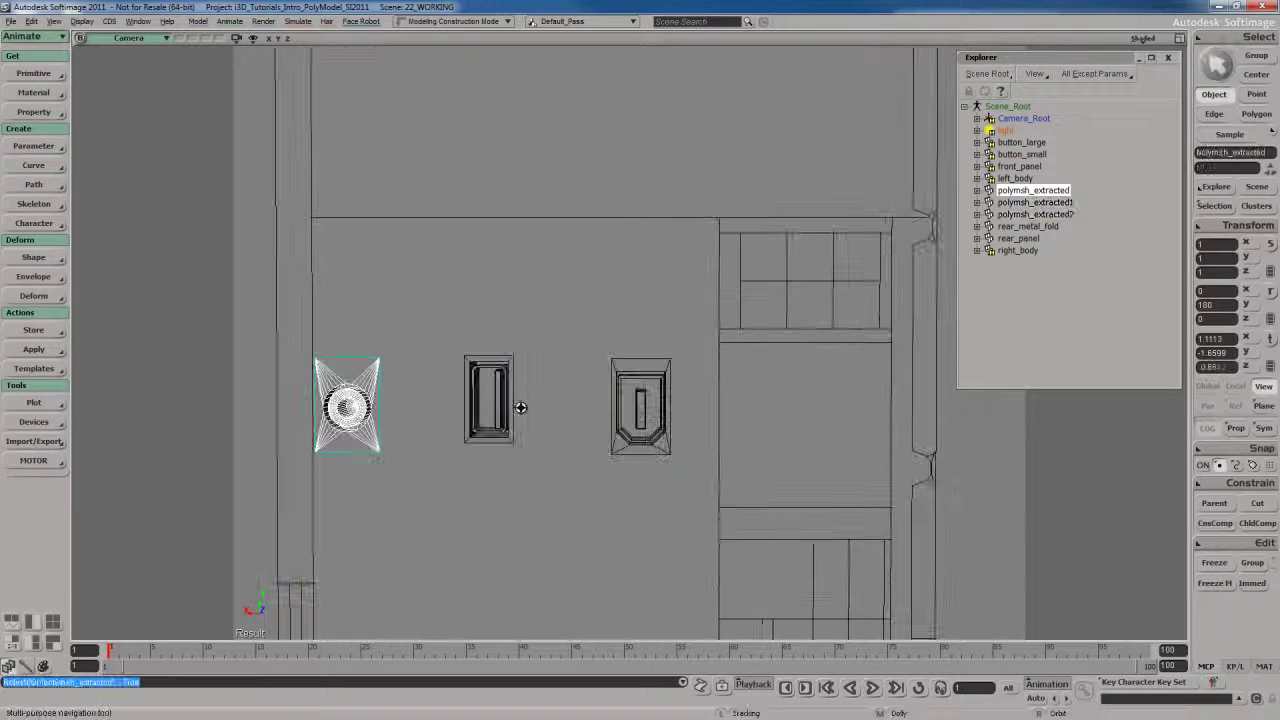
pyautogui.moveTo(612, 486); pyautogui.dragTo(598, 452)
pyautogui.press('v')
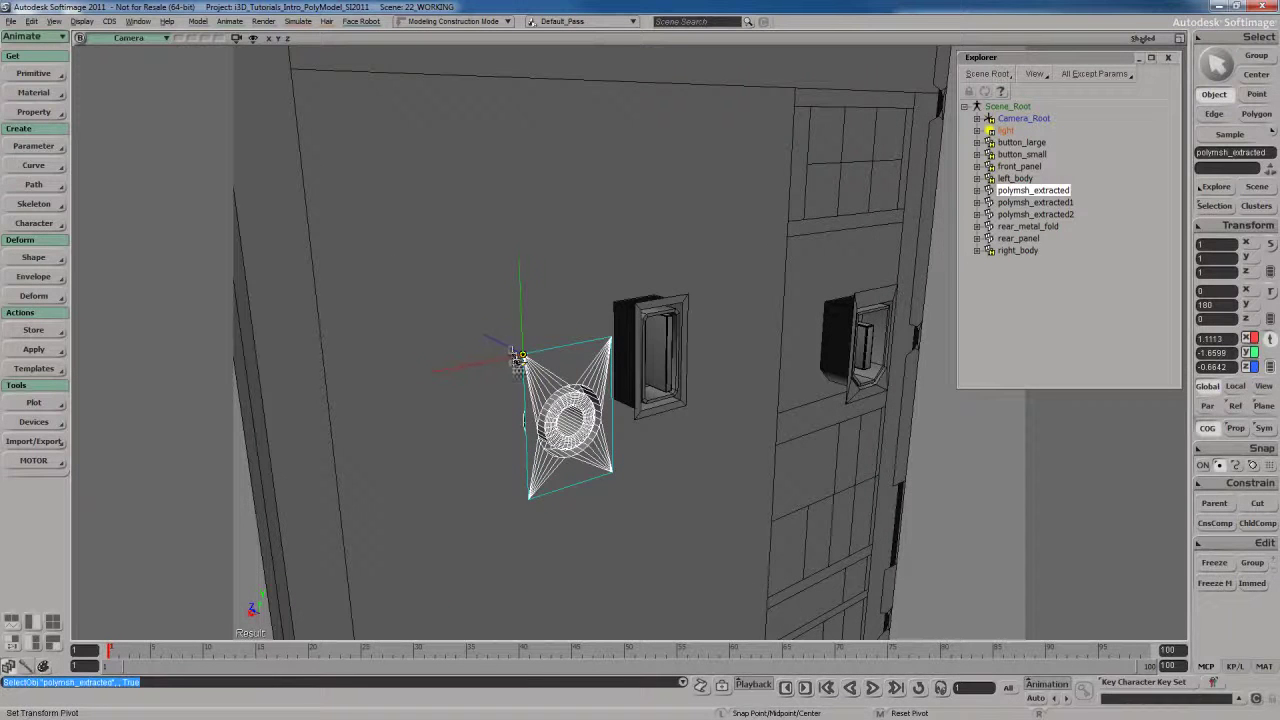
pyautogui.moveTo(521, 355); pyautogui.dragTo(840, 393)
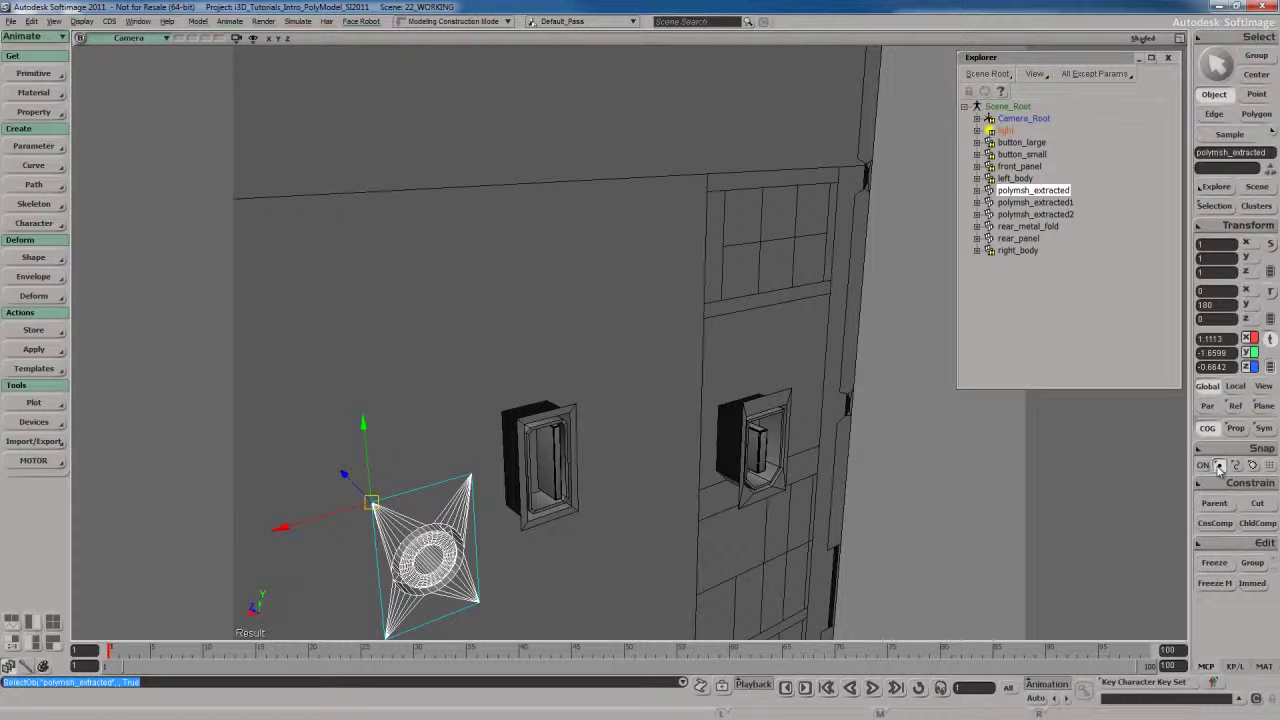
pyautogui.moveTo(767, 248); pyautogui.dragTo(750, 188)
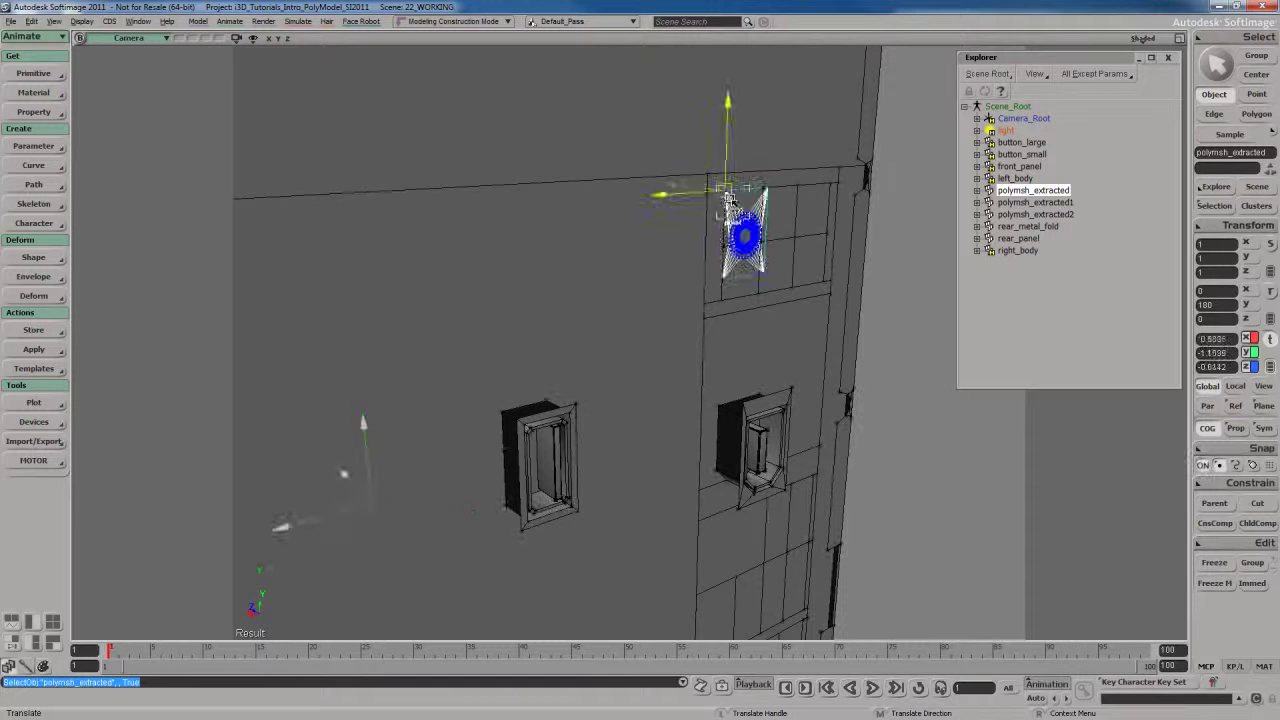
# Examine how the round jack's outline fits the first cell of the rear panel's jack grid, selecting the cell polygon behind it
pyautogui.press('f')
pyautogui.scroll(-5, 737, 351)
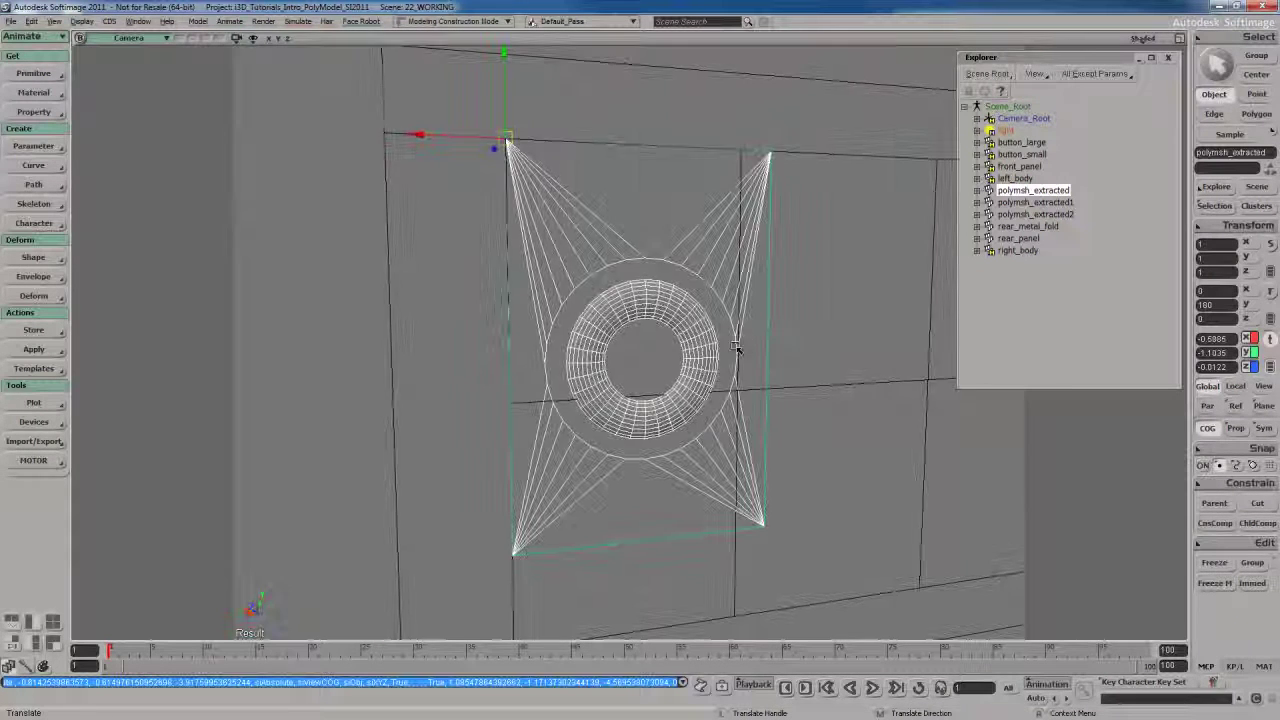
pyautogui.press('space')
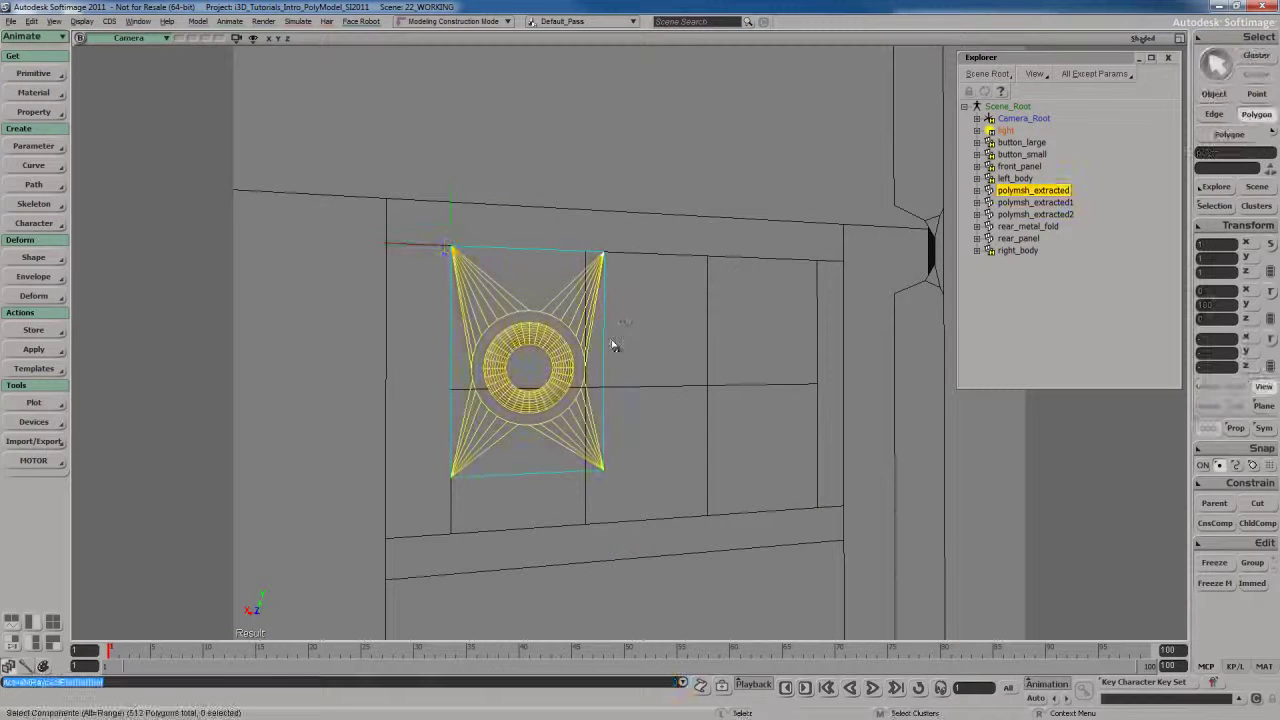
pyautogui.click(658, 335)
pyautogui.press('u')
pyautogui.moveTo(660, 335)
pyautogui.mouseDown()
pyautogui.moveTo(689, 300)
pyautogui.moveTo(580, 449)
pyautogui.moveTo(723, 363)
pyautogui.mouseUp()
pyautogui.press('s')
pyautogui.moveTo(723, 363)
pyautogui.mouseDown(button='right')
pyautogui.moveTo(697, 333)
pyautogui.moveTo(726, 331)
pyautogui.mouseUp(button='right')
pyautogui.scroll(2, 706, 331)
pyautogui.press('space')
pyautogui.moveTo(690, 290)
pyautogui.mouseDown()
pyautogui.moveTo(660, 313)
pyautogui.moveTo(720, 309)
pyautogui.mouseUp()
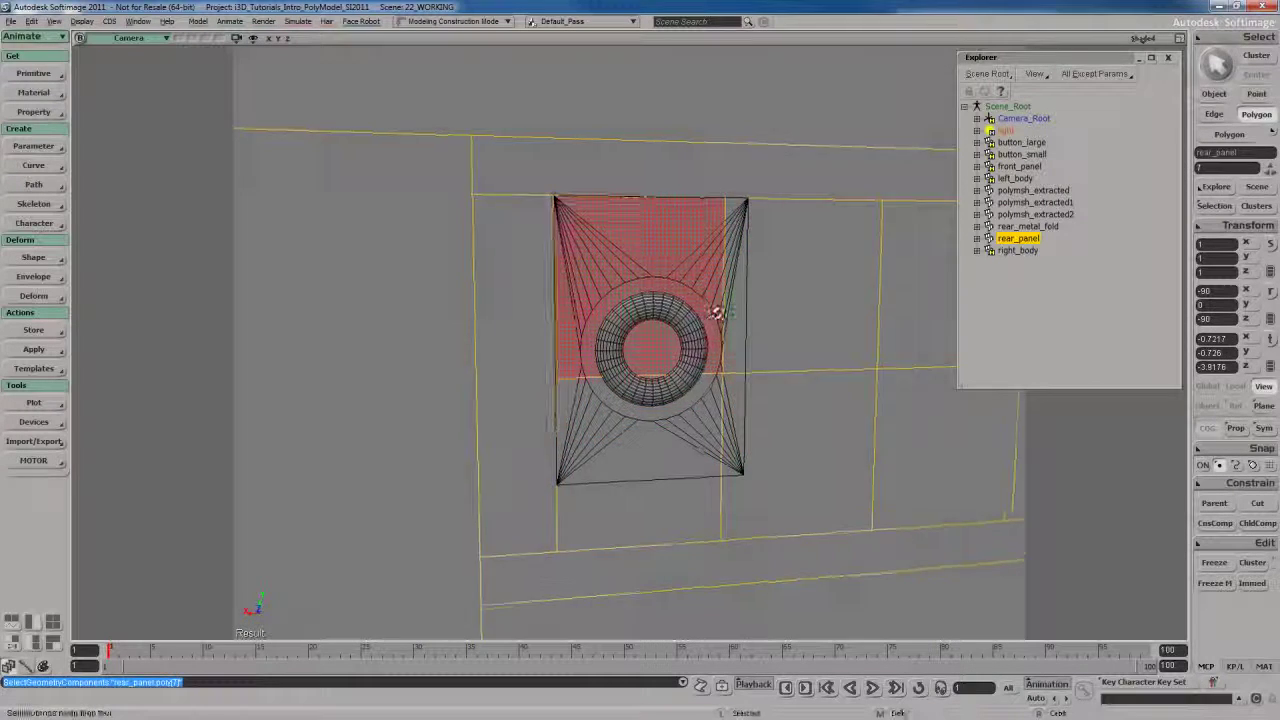
# Reselect the round jack and move it over the blue jack of the reference image in the Front view, to about X -0.5757, Y -1.0265
pyautogui.press('space')
pyautogui.click(663, 303)
pyautogui.press('F12')
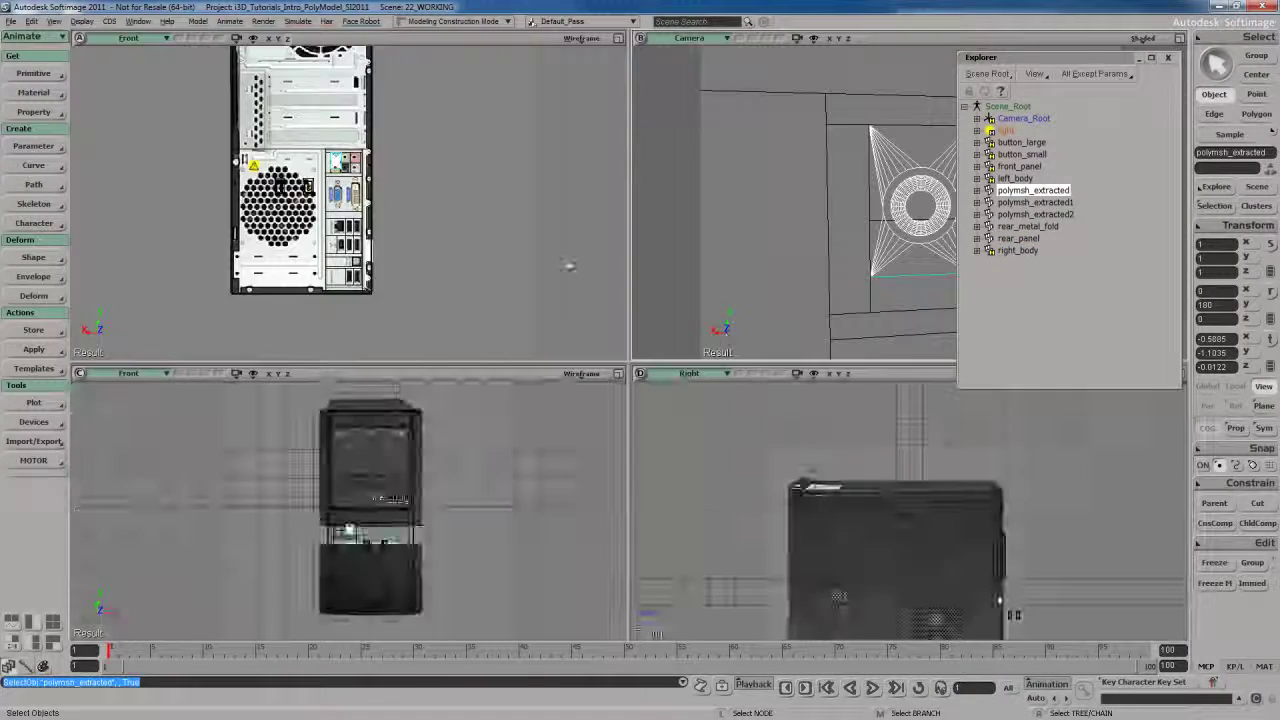
pyautogui.press('F12')
pyautogui.scroll(8, 733, 300)
pyautogui.scroll(-6, 733, 295)
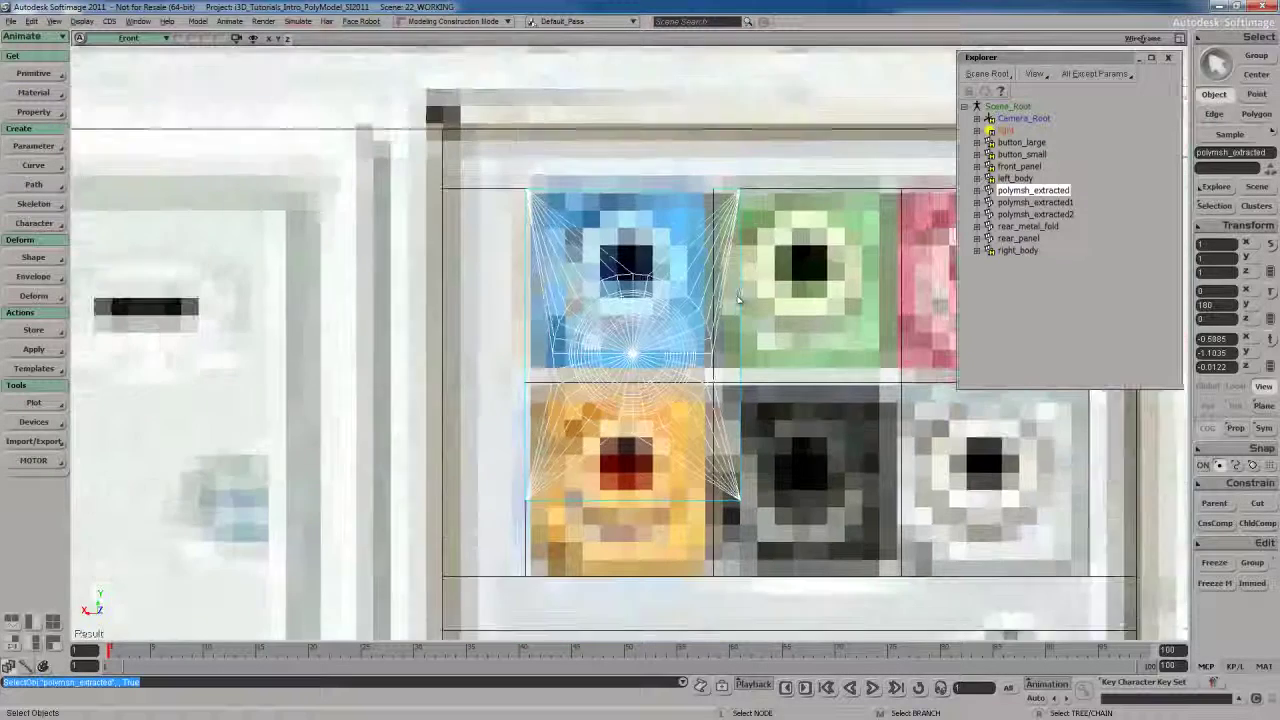
pyautogui.press('v')
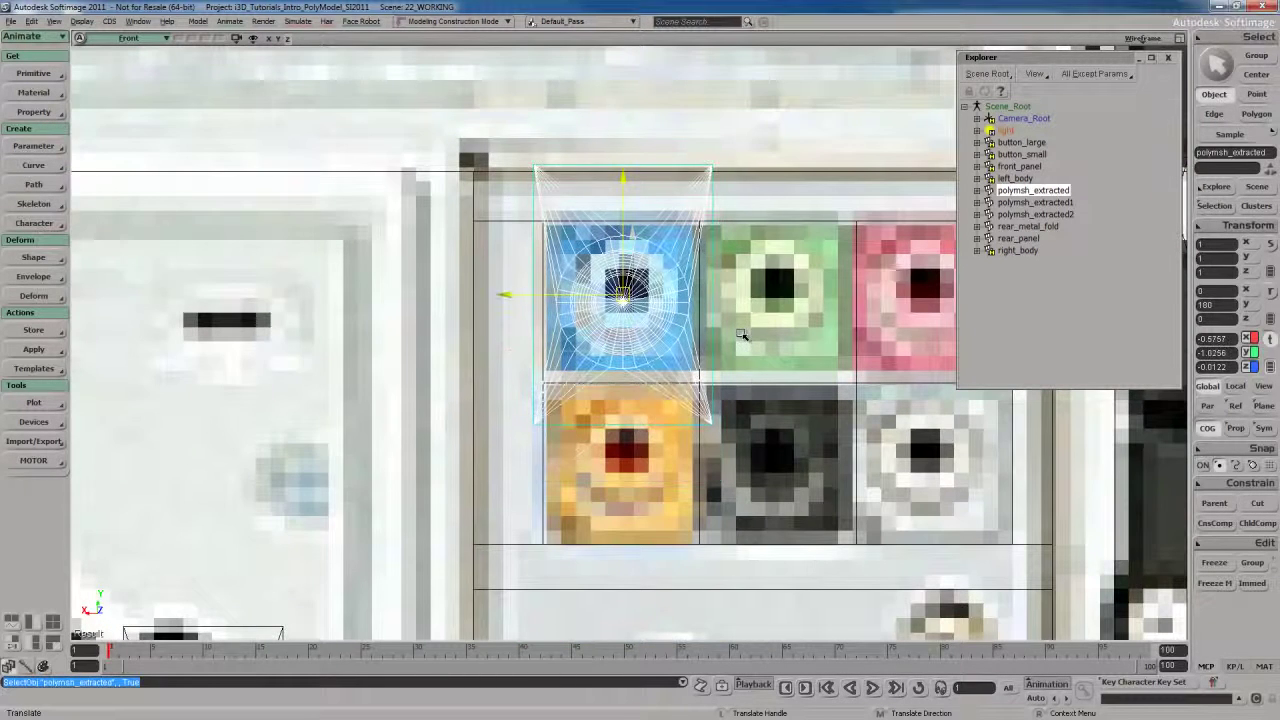
pyautogui.moveTo(740, 332); pyautogui.dragTo(739, 330)
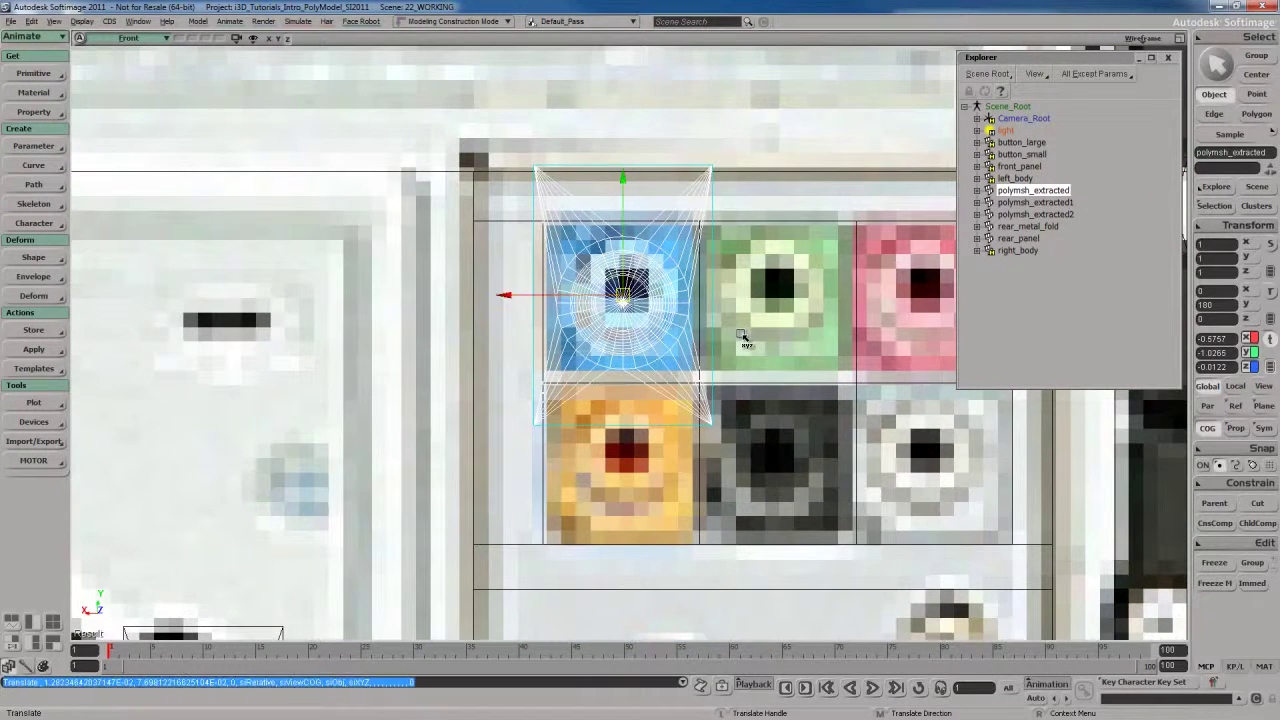
# Tweak the round jack's upper-right corner point onto the upper-right corner of the first grid cell on rear_panel in the Camera view
pyautogui.scroll(2, 740, 326)
pyautogui.moveTo(745, 310); pyautogui.dragTo(709, 318, button='middle')
pyautogui.press('F12')
pyautogui.press('F12')
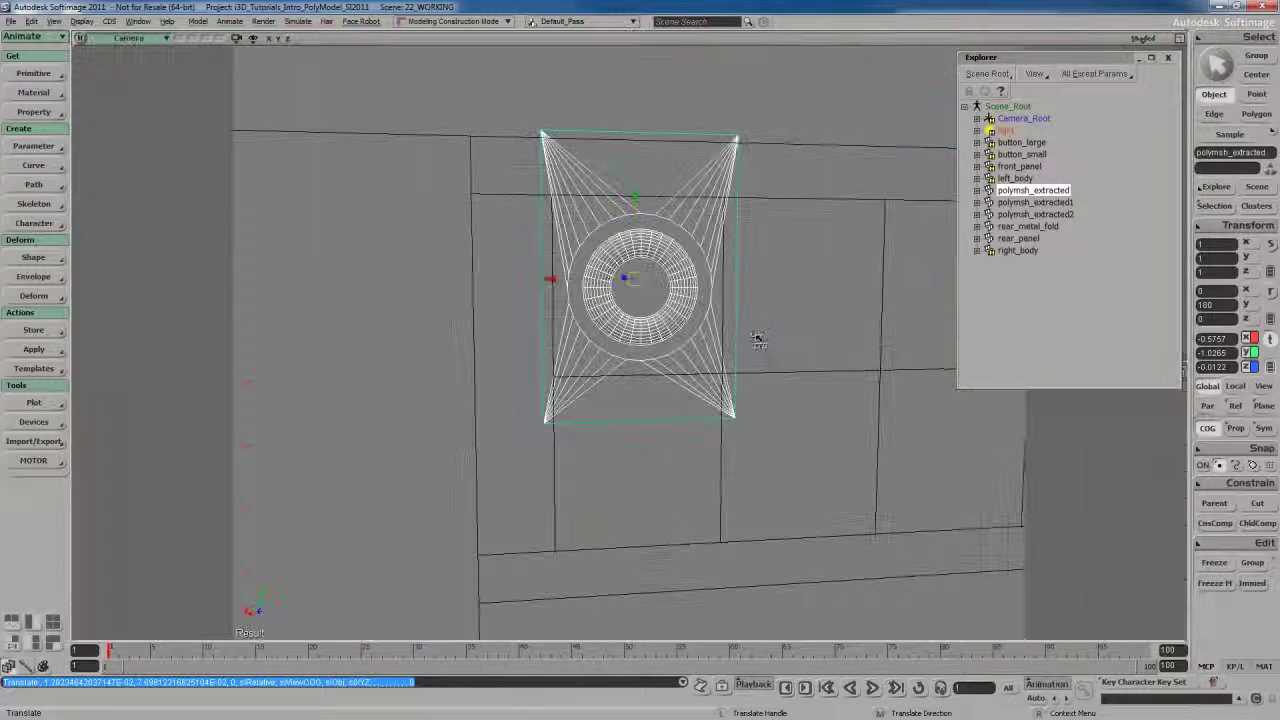
pyautogui.press('s')
pyautogui.moveTo(744, 287)
pyautogui.mouseDown(button='right')
pyautogui.moveTo(743, 320)
pyautogui.moveTo(722, 298)
pyautogui.mouseUp(button='right')
pyautogui.press('space')
pyautogui.moveTo(840, 314); pyautogui.dragTo(809, 314, button='right')
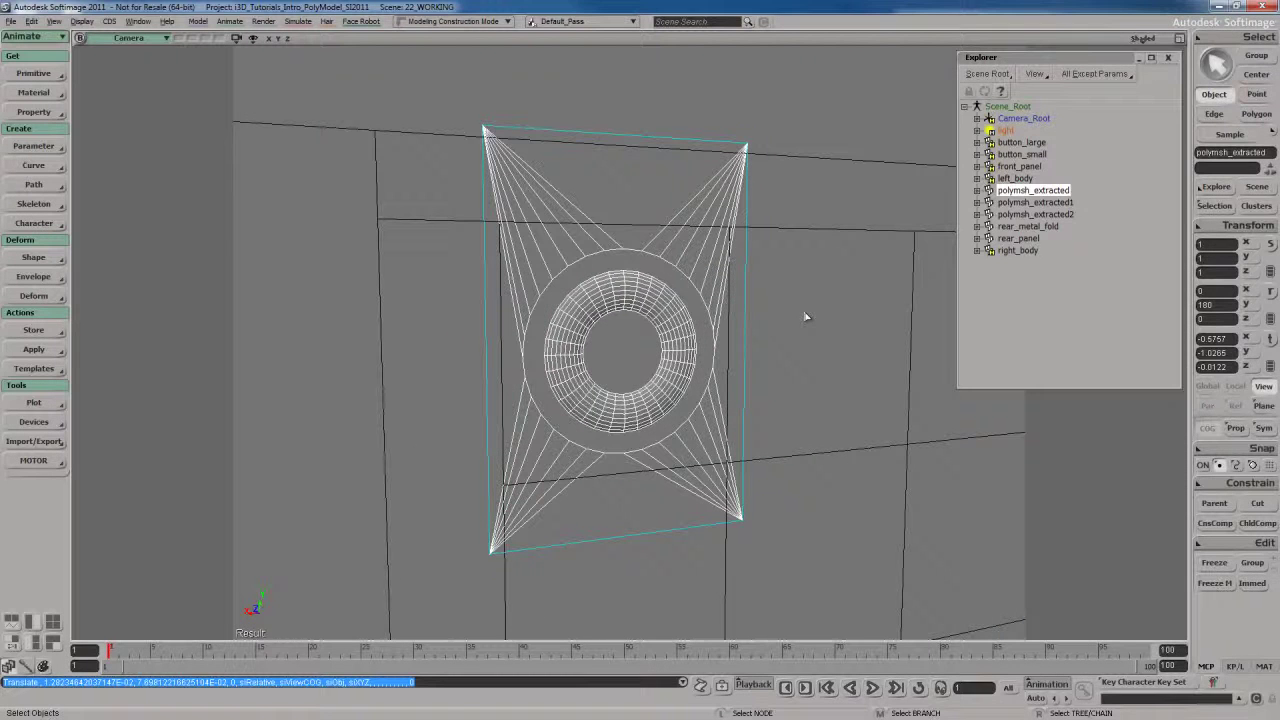
pyautogui.press('m')
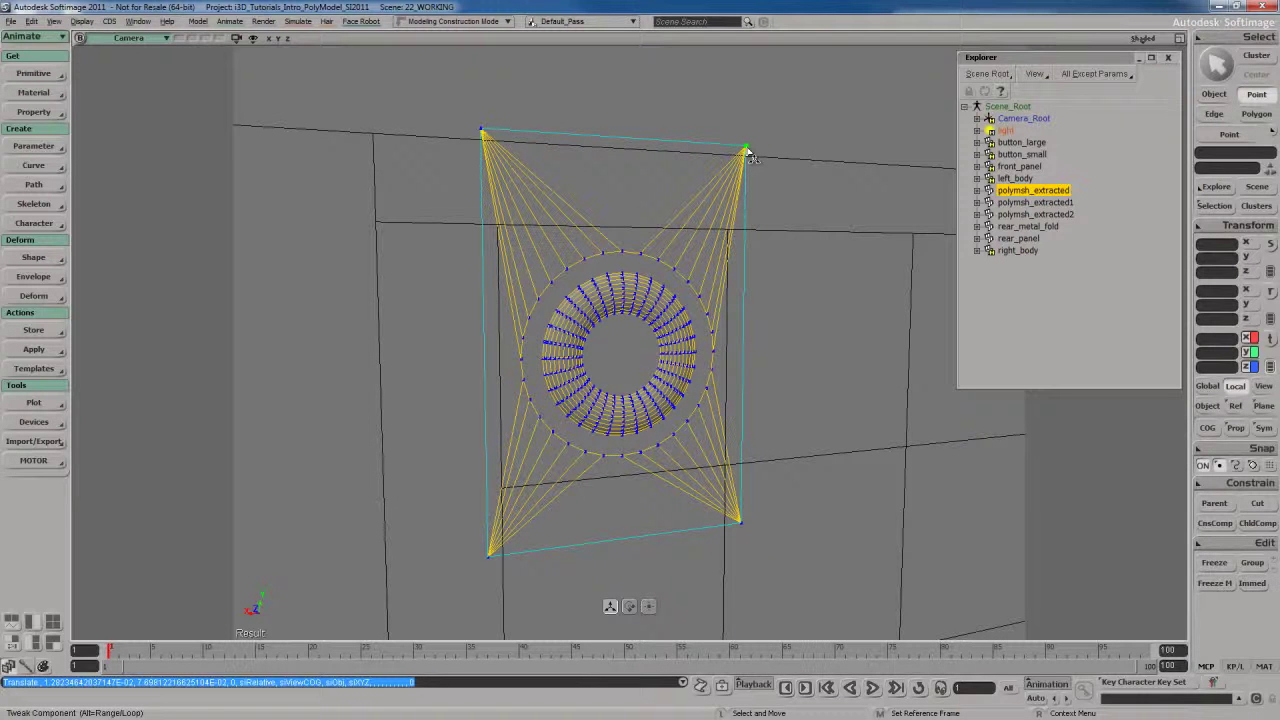
pyautogui.moveTo(747, 150); pyautogui.dragTo(727, 237)
pyautogui.hotkey('ctrl', 'shift', 'a')
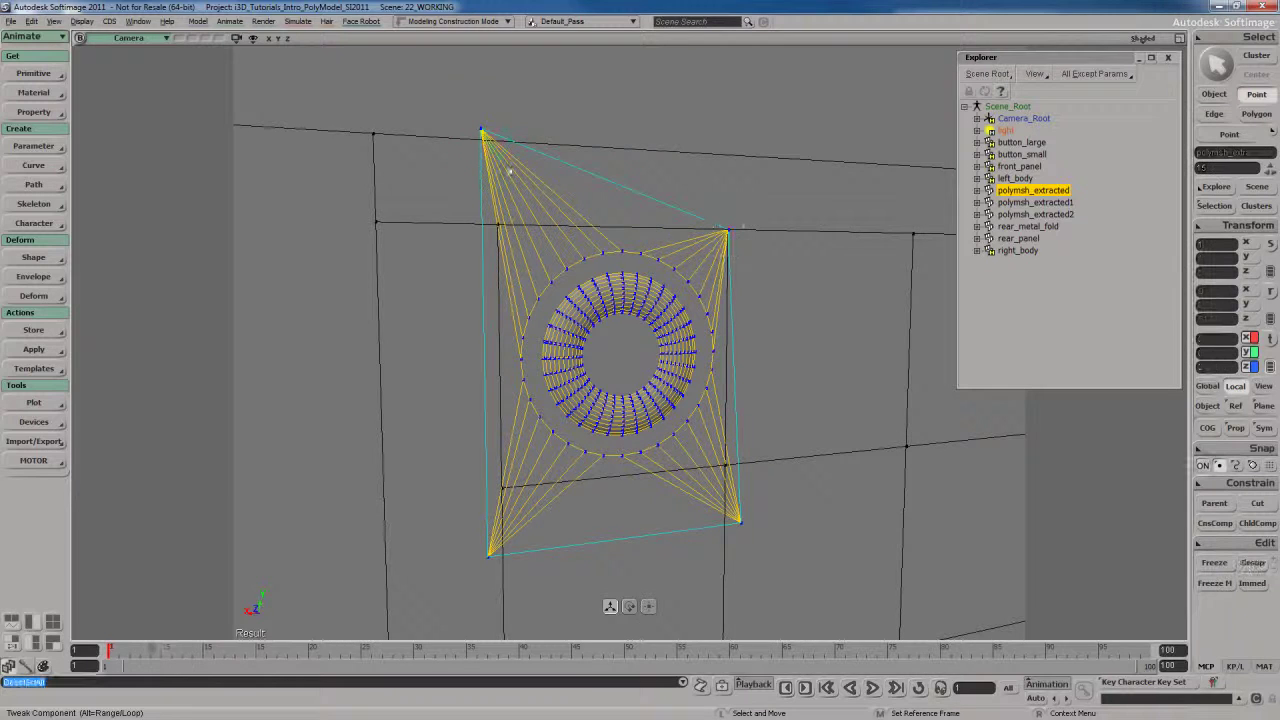
# Tweak the round jack's three remaining corner points onto the matching corners of the first grid cell on rear_panel
pyautogui.moveTo(487, 139); pyautogui.dragTo(586, 391)
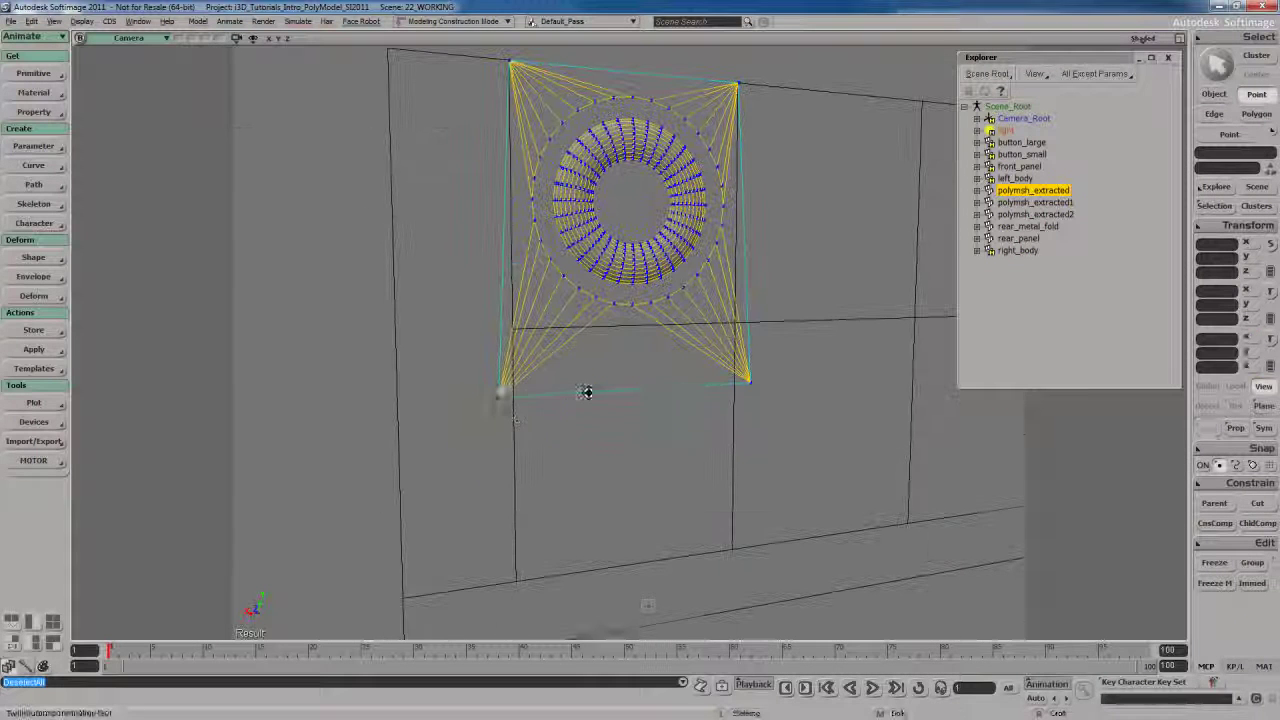
pyautogui.moveTo(503, 405); pyautogui.dragTo(516, 335)
pyautogui.moveTo(760, 390); pyautogui.dragTo(737, 354)
pyautogui.press('s')
pyautogui.moveTo(737, 354); pyautogui.dragTo(757, 360, button='right')
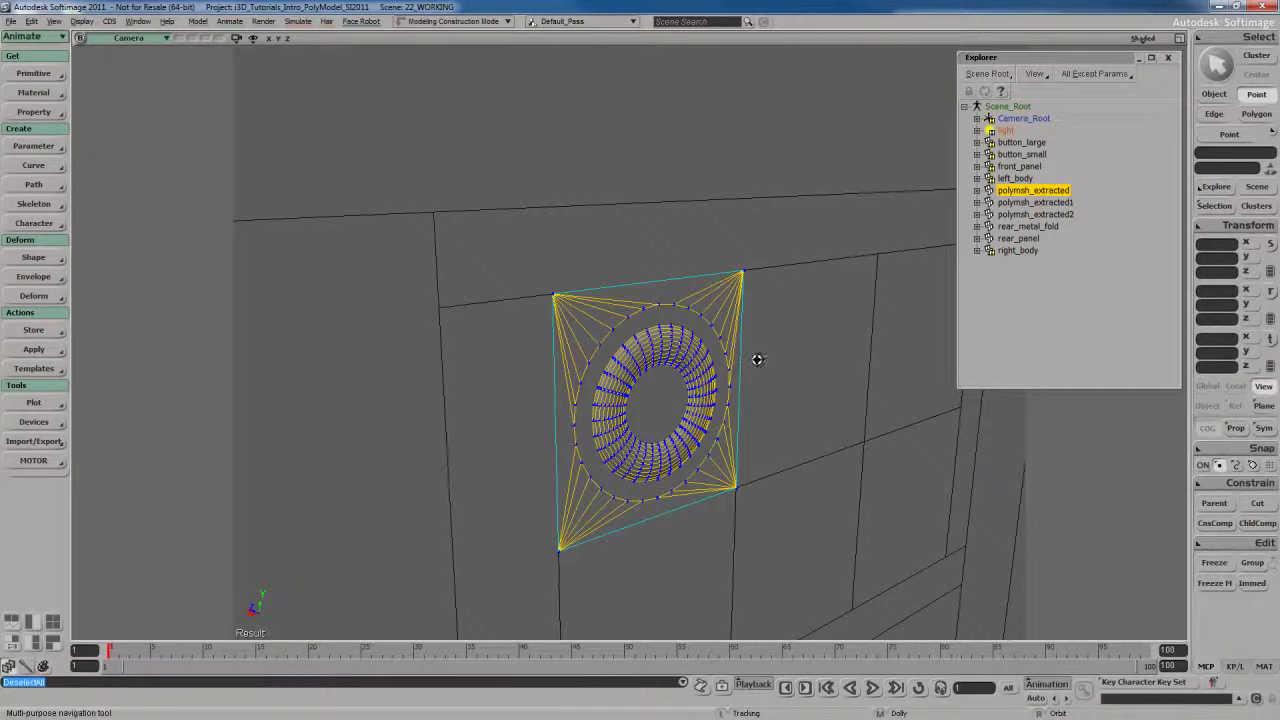
# Select the six jack grid polygons on rear_panel, including the one behind the round jack, and delete them
pyautogui.press('space')
pyautogui.moveTo(832, 423); pyautogui.dragTo(766, 340, button='right')
pyautogui.click(770, 351)
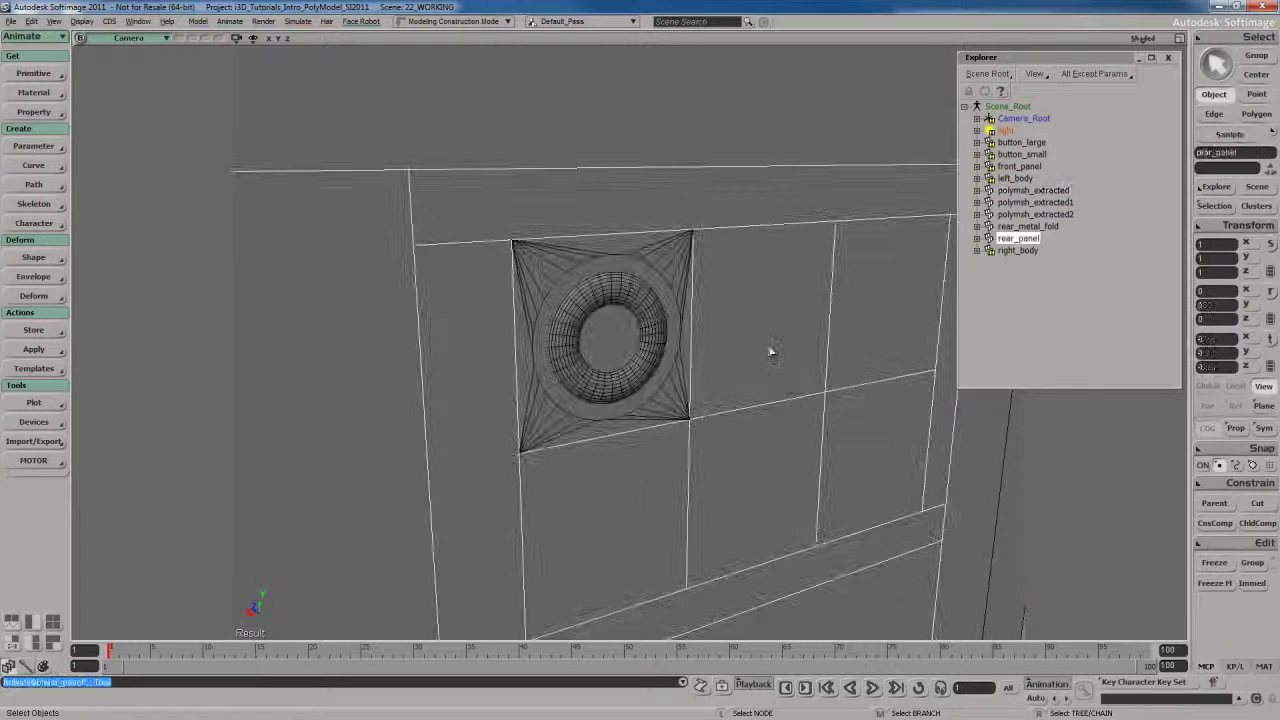
pyautogui.scroll(-5, 796, 427)
pyautogui.scroll(4, 763, 336)
pyautogui.press('s')
pyautogui.moveTo(760, 334); pyautogui.dragTo(660, 366, button='right')
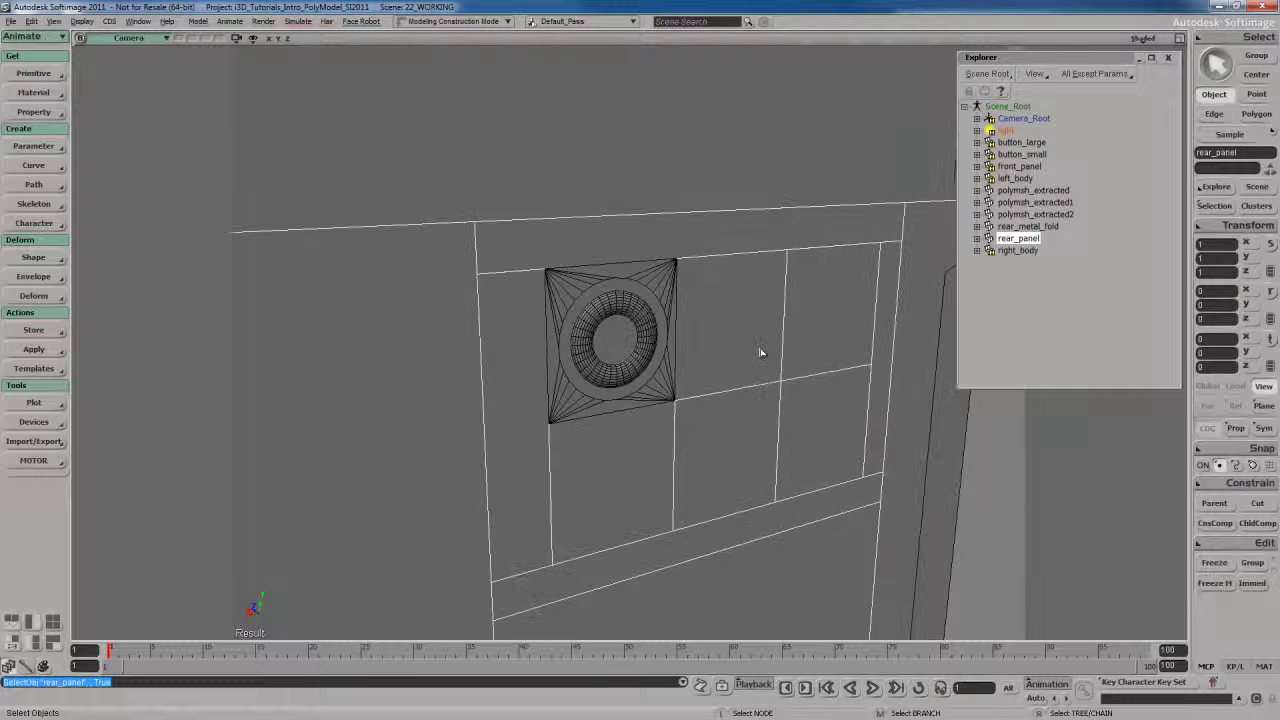
pyautogui.press('u')
pyautogui.moveTo(620, 325)
pyautogui.mouseDown()
pyautogui.moveTo(758, 296)
pyautogui.moveTo(831, 374)
pyautogui.moveTo(678, 407)
pyautogui.moveTo(618, 374)
pyautogui.moveTo(737, 323)
pyautogui.mouseUp()
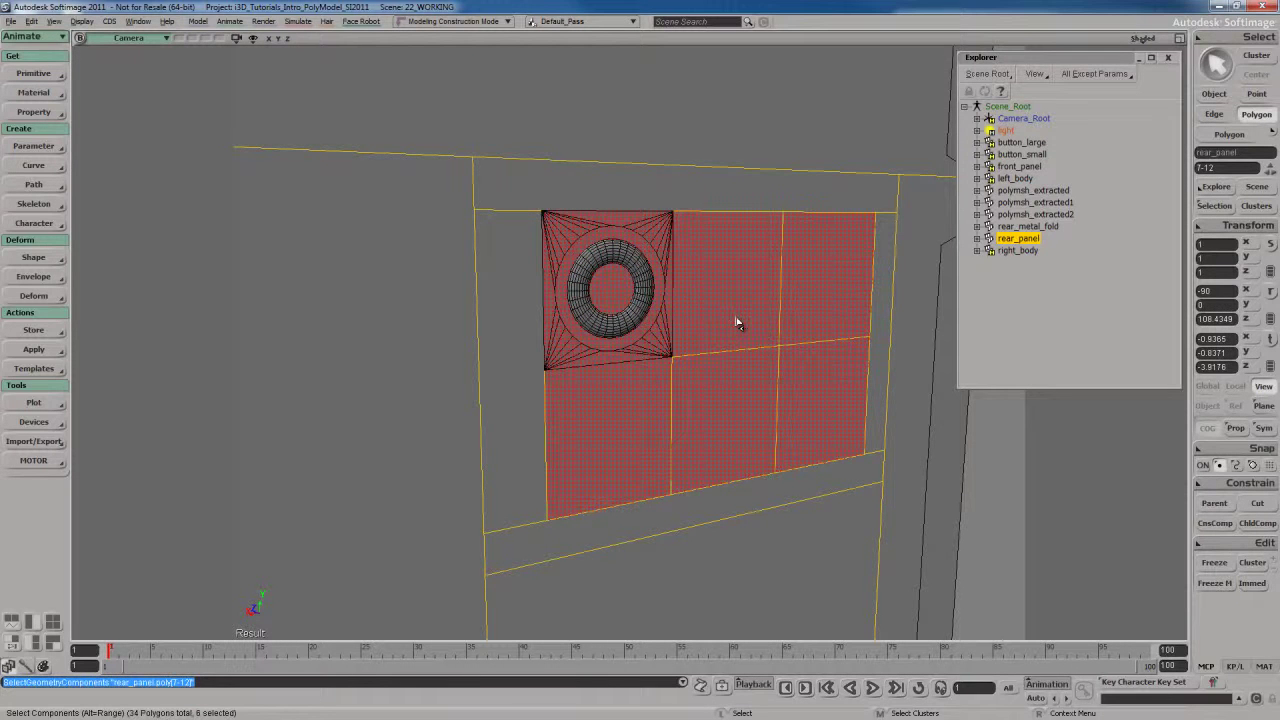
pyautogui.press('Delete')
# Duplicate the round jack and move the copy along X, snapping its upper-left corner to the first jack's upper-right corner
pyautogui.press('s')
pyautogui.moveTo(737, 318)
pyautogui.mouseDown(button='right')
pyautogui.moveTo(712, 352)
pyautogui.moveTo(743, 366)
pyautogui.moveTo(723, 371)
pyautogui.moveTo(754, 371)
pyautogui.moveTo(744, 342)
pyautogui.mouseUp(button='right')
pyautogui.press('v')
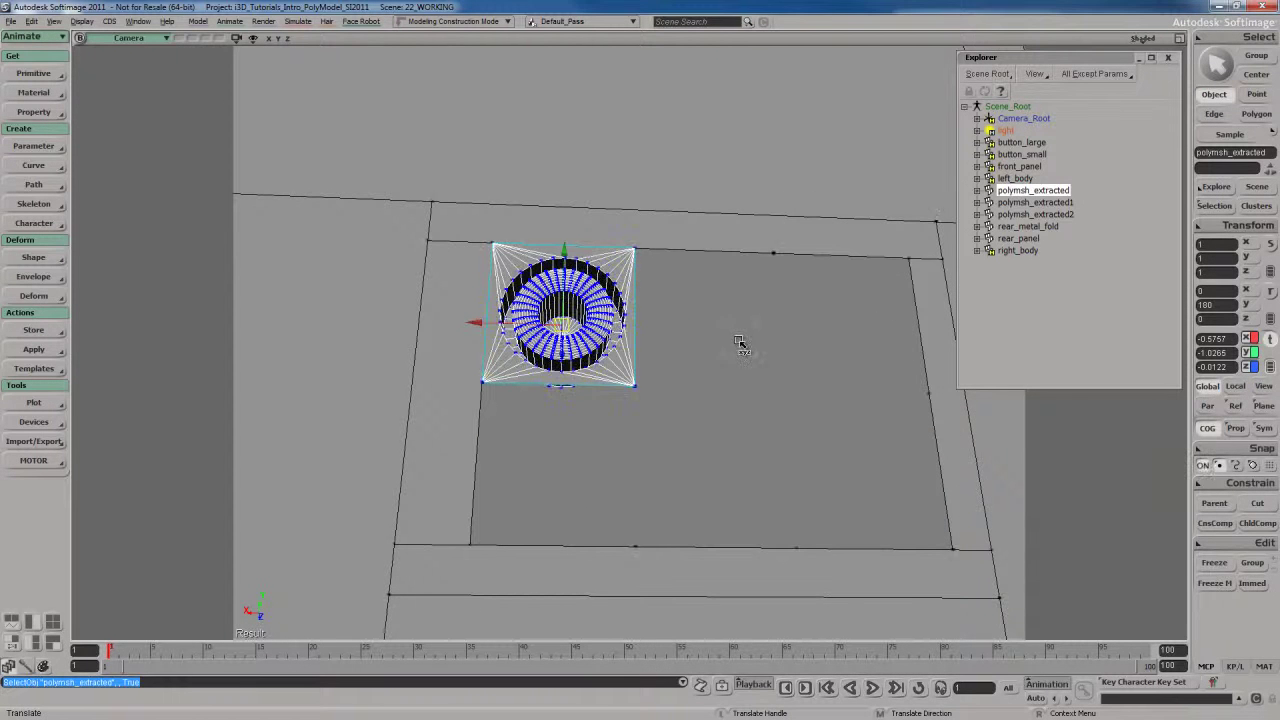
pyautogui.hotkey('ctrl', 'd')
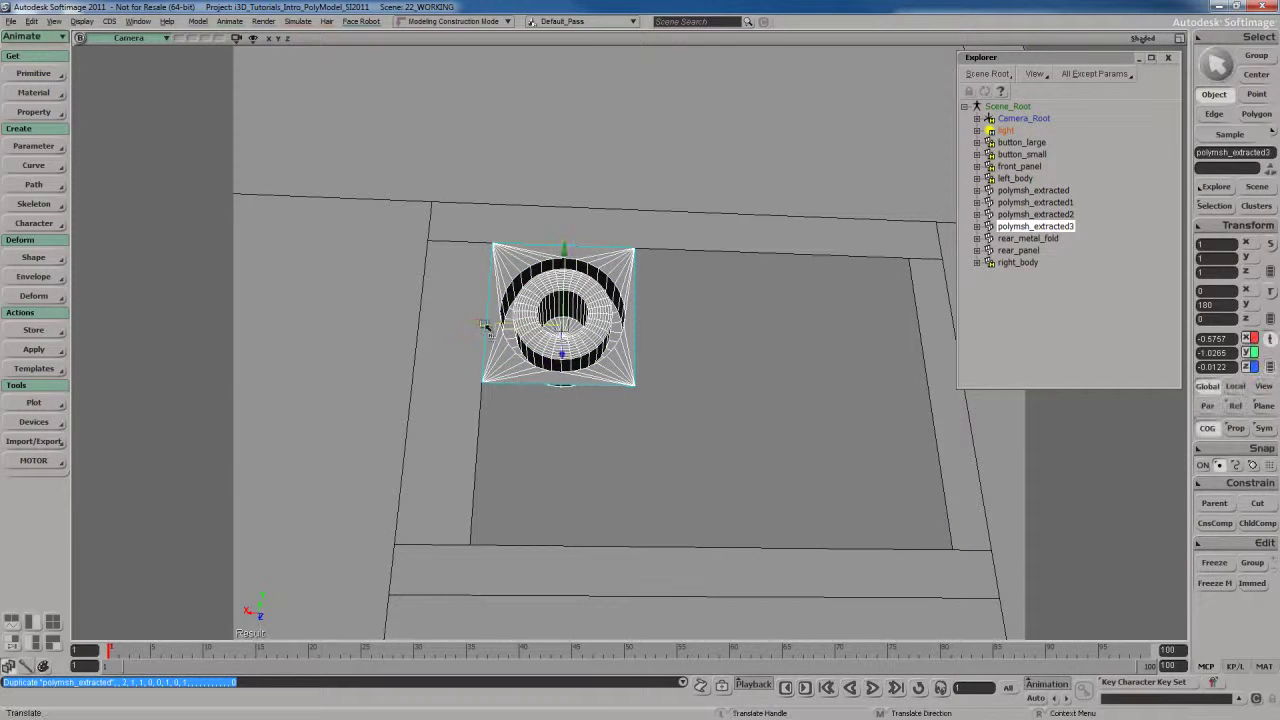
pyautogui.moveTo(483, 322); pyautogui.dragTo(677, 283)
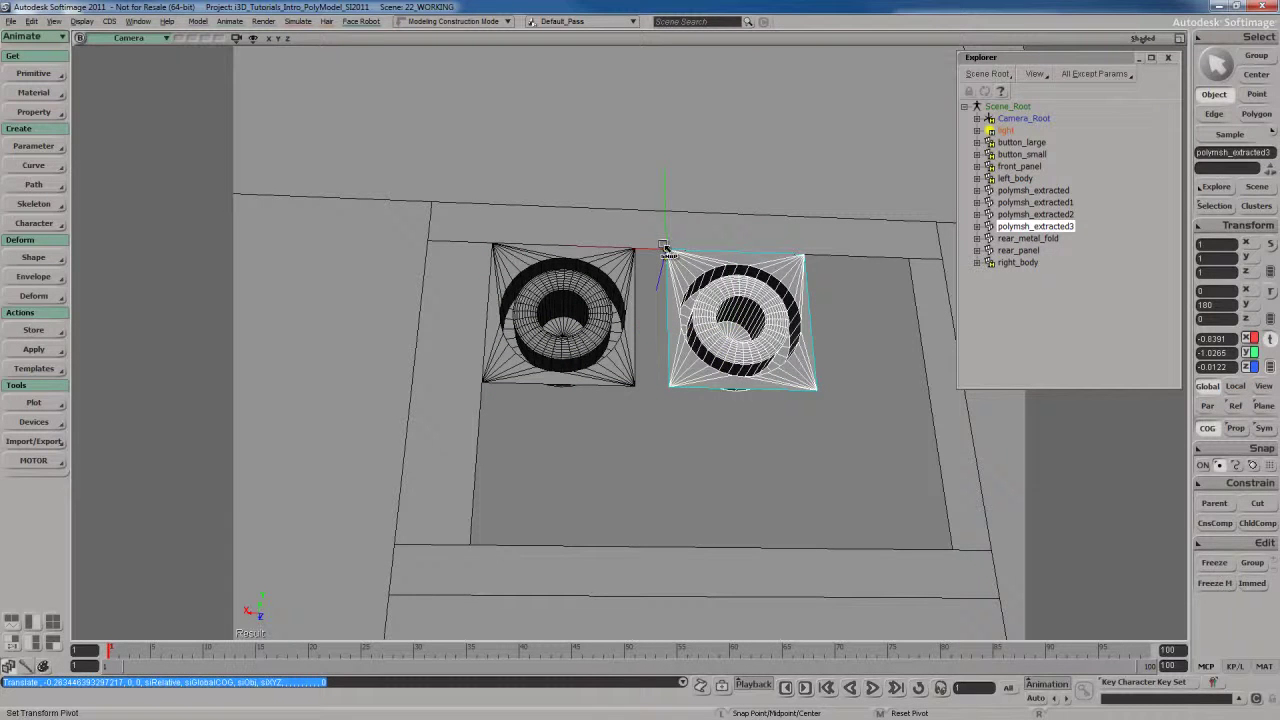
pyautogui.moveTo(643, 273); pyautogui.dragTo(612, 274)
pyautogui.moveTo(768, 318); pyautogui.dragTo(703, 318, button='middle')
# Duplicate the second round jack into the third cell of the upper row, at X -1.0053
pyautogui.hotkey('ctrl', 'd')
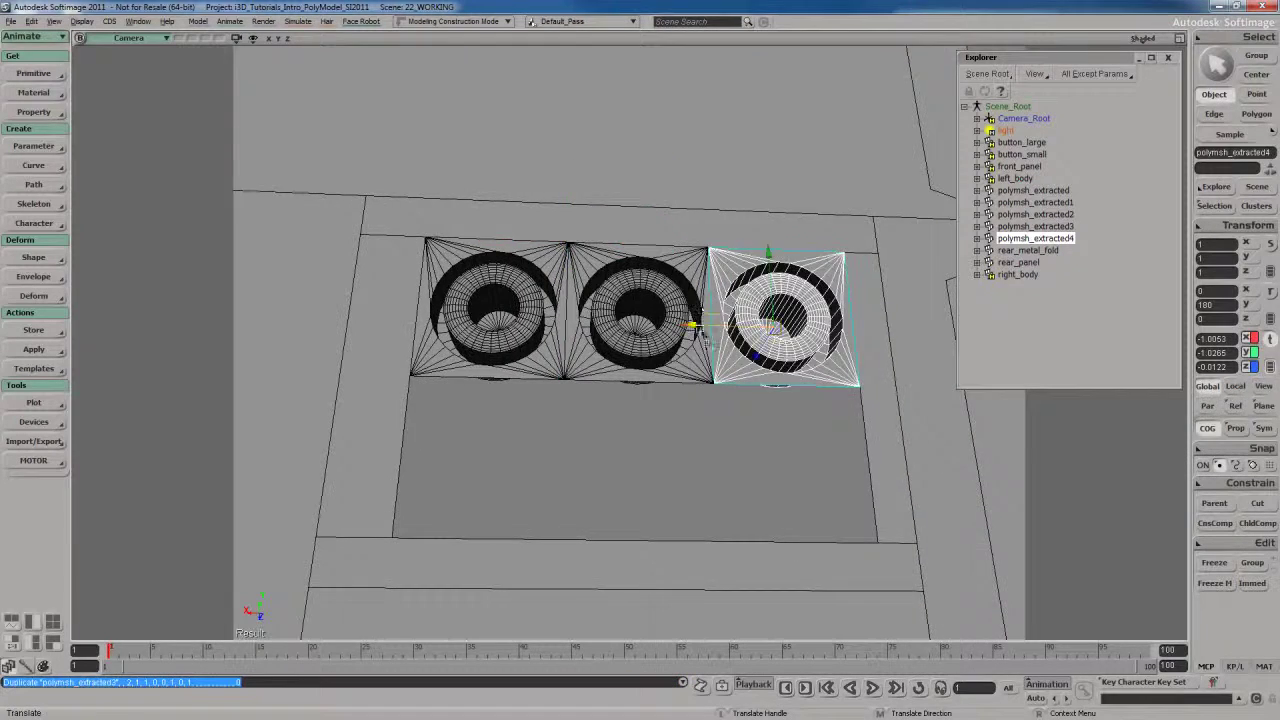
pyautogui.press('s')
pyautogui.moveTo(704, 318); pyautogui.dragTo(690, 250, button='right')
pyautogui.moveTo(690, 250); pyautogui.dragTo(680, 340, button='middle')
pyautogui.moveTo(679, 340)
pyautogui.mouseDown(button='right')
pyautogui.moveTo(720, 340)
pyautogui.moveTo(663, 332)
pyautogui.moveTo(670, 290)
pyautogui.moveTo(682, 324)
pyautogui.mouseUp(button='right')
pyautogui.press('v')
pyautogui.press('s')
pyautogui.press('space')
pyautogui.press('space')
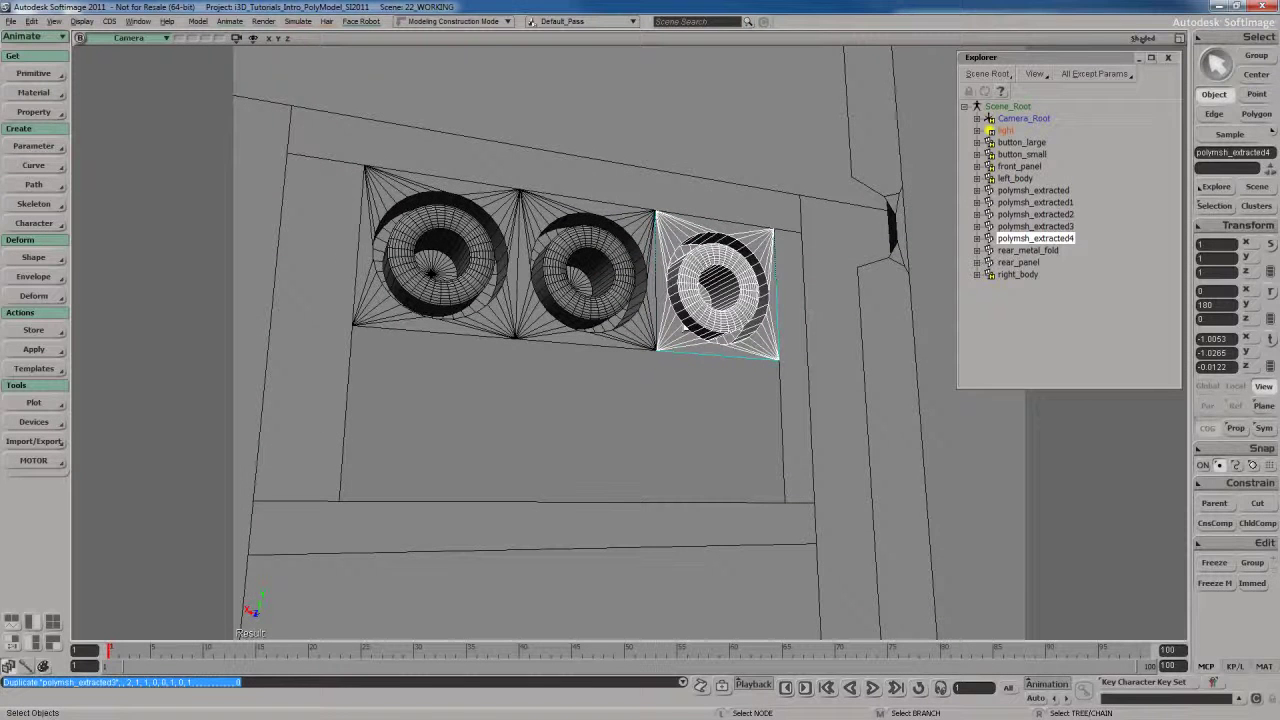
pyautogui.press('s')
pyautogui.moveTo(703, 257); pyautogui.dragTo(666, 265, button='right')
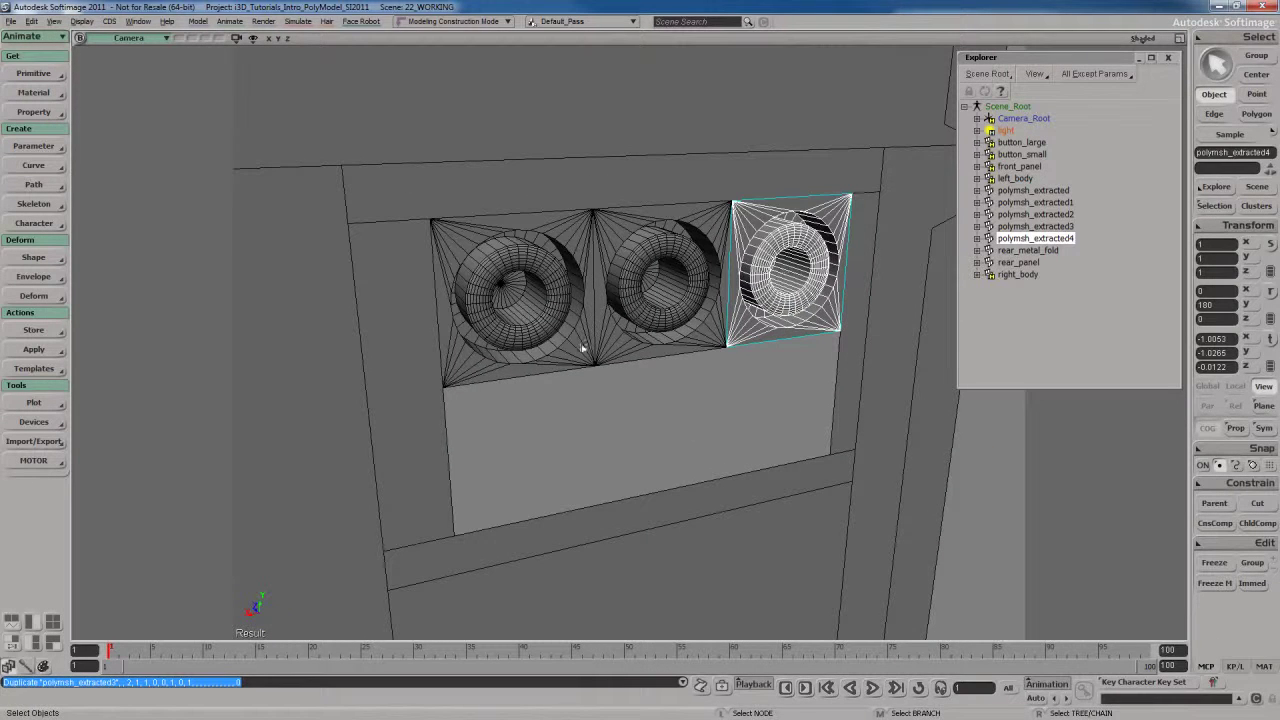
# Duplicate all three round jacks and snap the copies directly beneath the upper row, at Y -1.2486
pyautogui.click(530, 283)
pyautogui.keyDown('shift'); pyautogui.click(662, 275); pyautogui.keyUp('shift')
pyautogui.keyDown('shift'); pyautogui.click(790, 268); pyautogui.keyUp('shift')
pyautogui.press('s')
pyautogui.moveTo(730, 330); pyautogui.dragTo(662, 361, button='right')
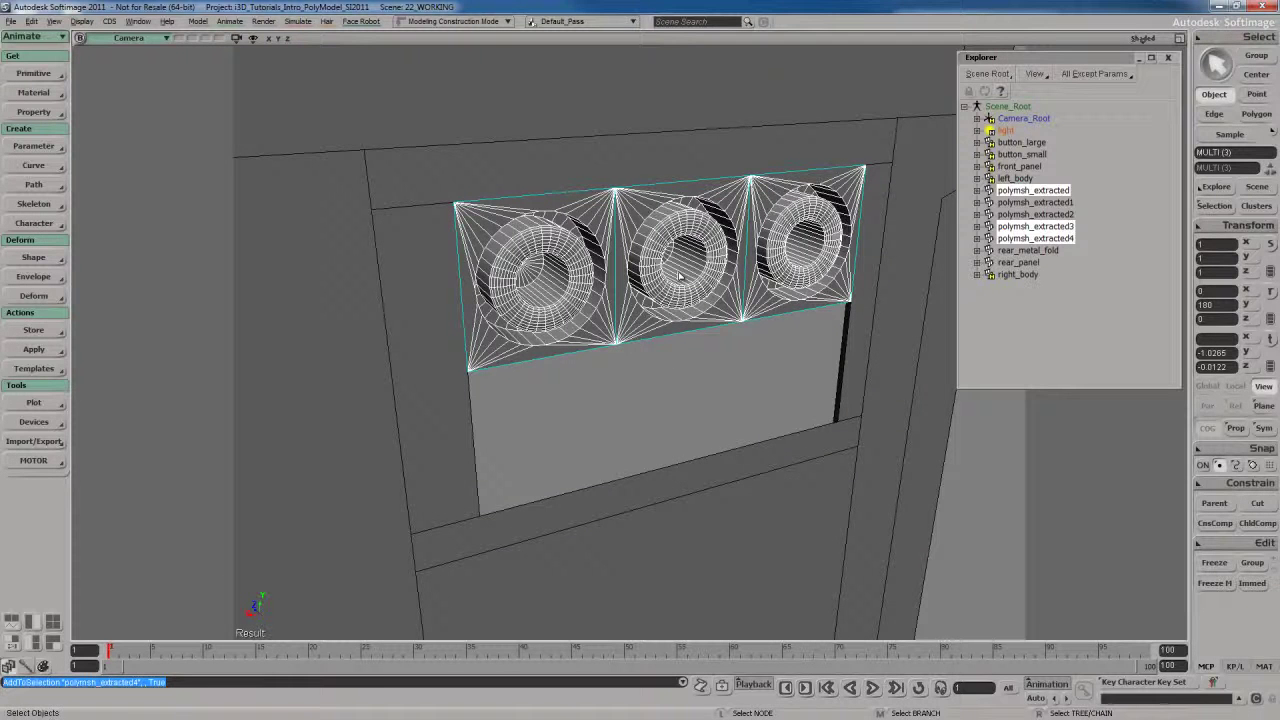
pyautogui.hotkey('ctrl', 'd')
pyautogui.moveTo(668, 165); pyautogui.dragTo(489, 421)
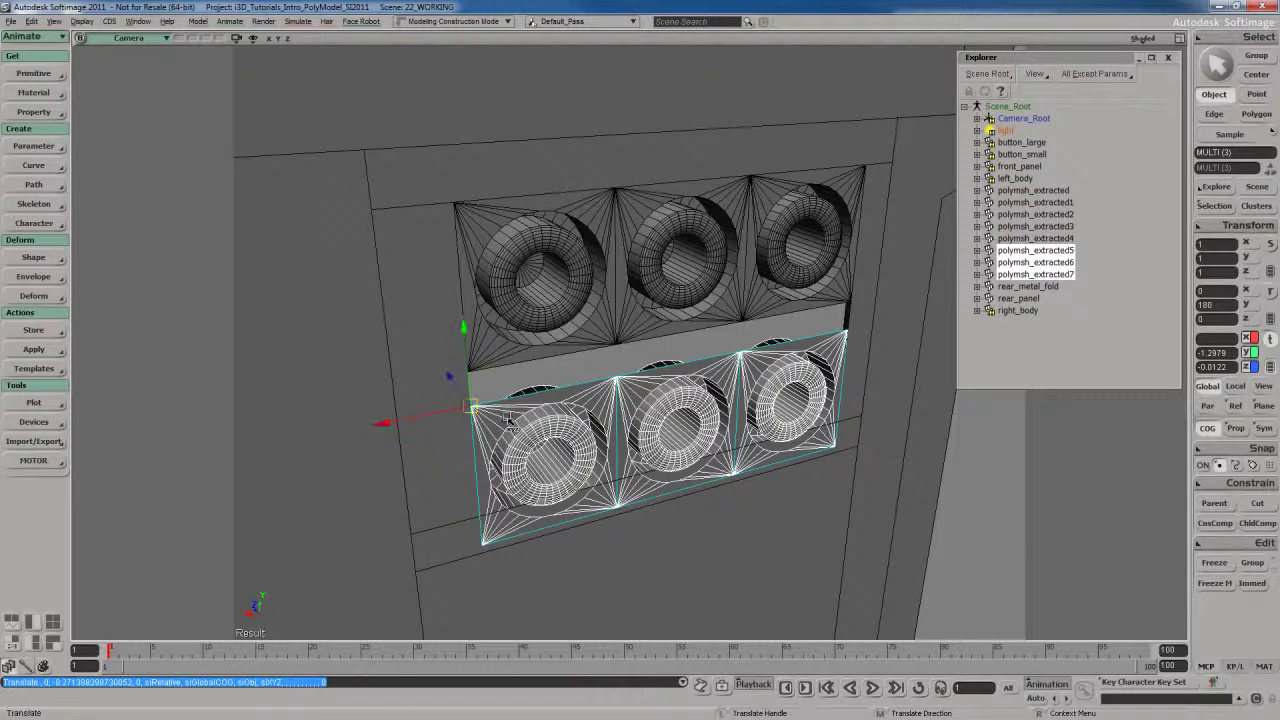
pyautogui.moveTo(483, 388); pyautogui.dragTo(483, 348)
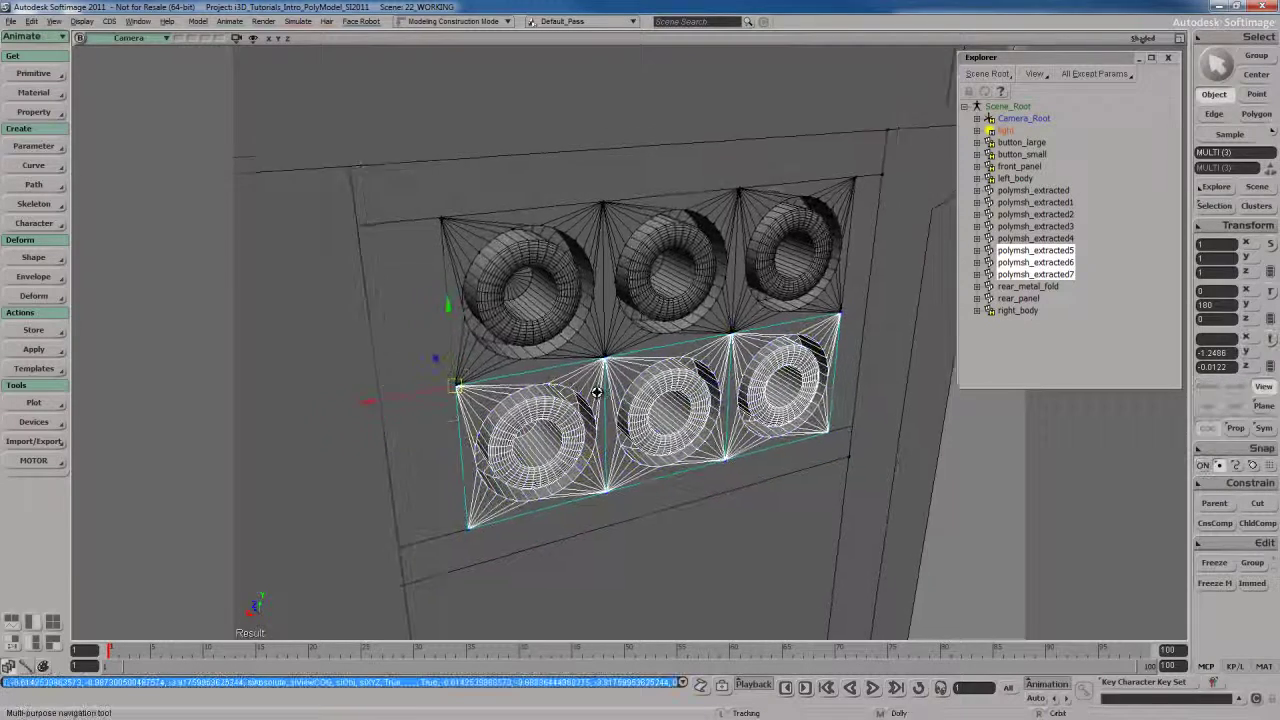
pyautogui.moveTo(483, 348); pyautogui.dragTo(455, 357, button='right')
# Select all six round jacks together with rear_panel and merge them into a single polygon mesh
pyautogui.moveTo(549, 360); pyautogui.dragTo(641, 358, button='right')
pyautogui.moveTo(641, 358)
pyautogui.mouseDown(button='middle')
pyautogui.moveTo(641, 400)
pyautogui.moveTo(641, 375)
pyautogui.mouseUp(button='middle')
pyautogui.moveTo(611, 321); pyautogui.dragTo(650, 285, button='middle')
pyautogui.click(590, 295)
pyautogui.keyDown('shift'); pyautogui.click(670, 292); pyautogui.keyUp('shift')
pyautogui.keyDown('shift'); pyautogui.click(745, 285); pyautogui.keyUp('shift')
pyautogui.keyDown('shift'); pyautogui.click(740, 370); pyautogui.keyUp('shift')
pyautogui.keyDown('shift'); pyautogui.click(668, 380); pyautogui.keyUp('shift')
pyautogui.keyDown('shift'); pyautogui.click(590, 385); pyautogui.keyUp('shift')
pyautogui.keyDown('shift'); pyautogui.click(452, 293); pyautogui.keyUp('shift')
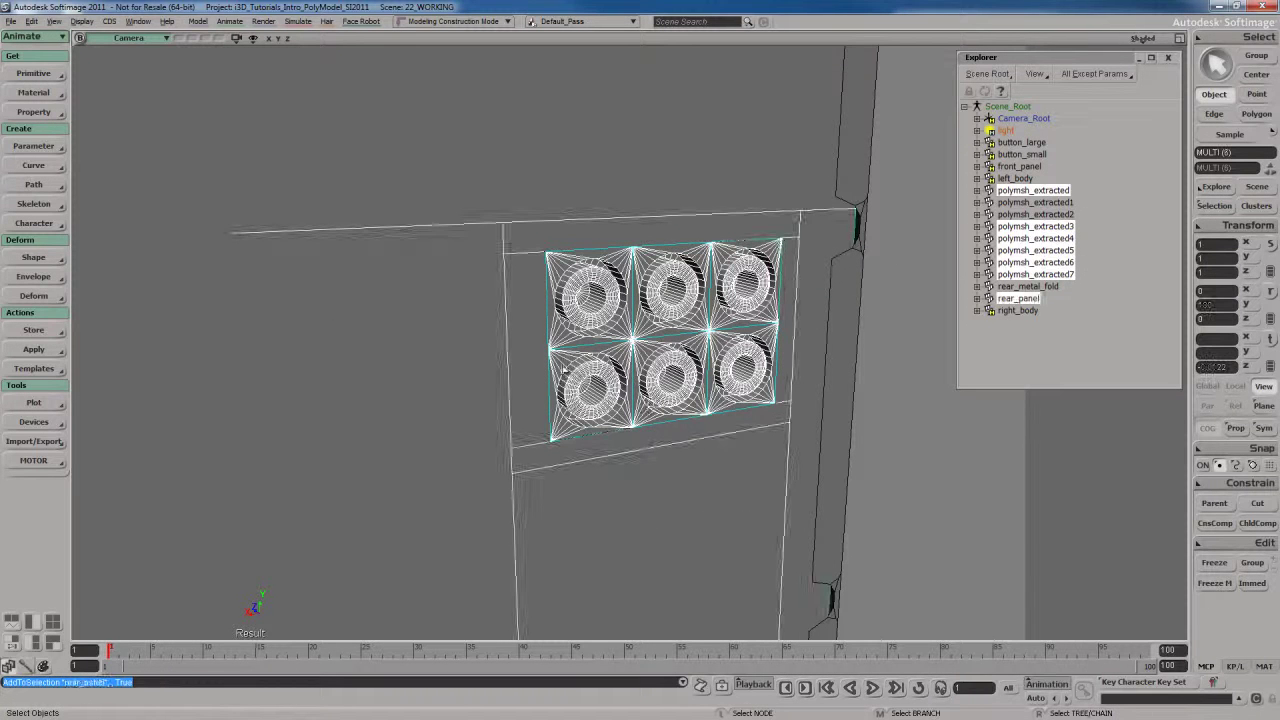
pyautogui.rightClick(447, 262)
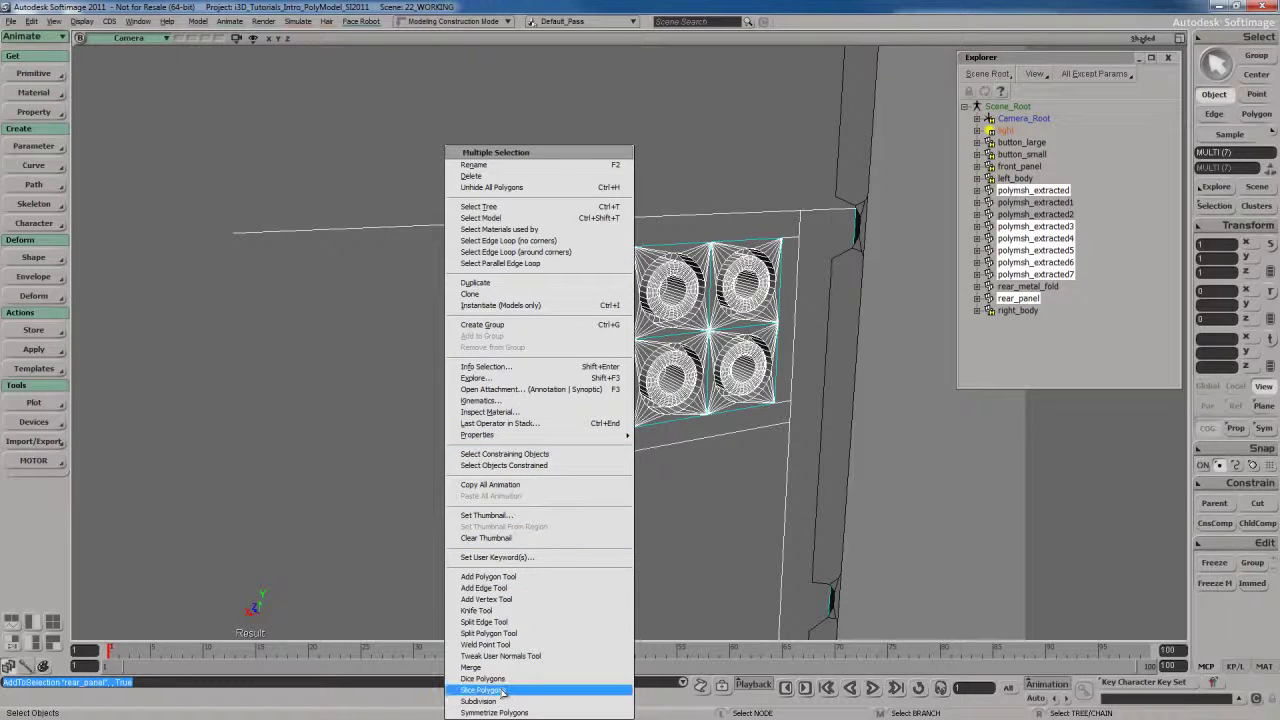
pyautogui.click(479, 667)
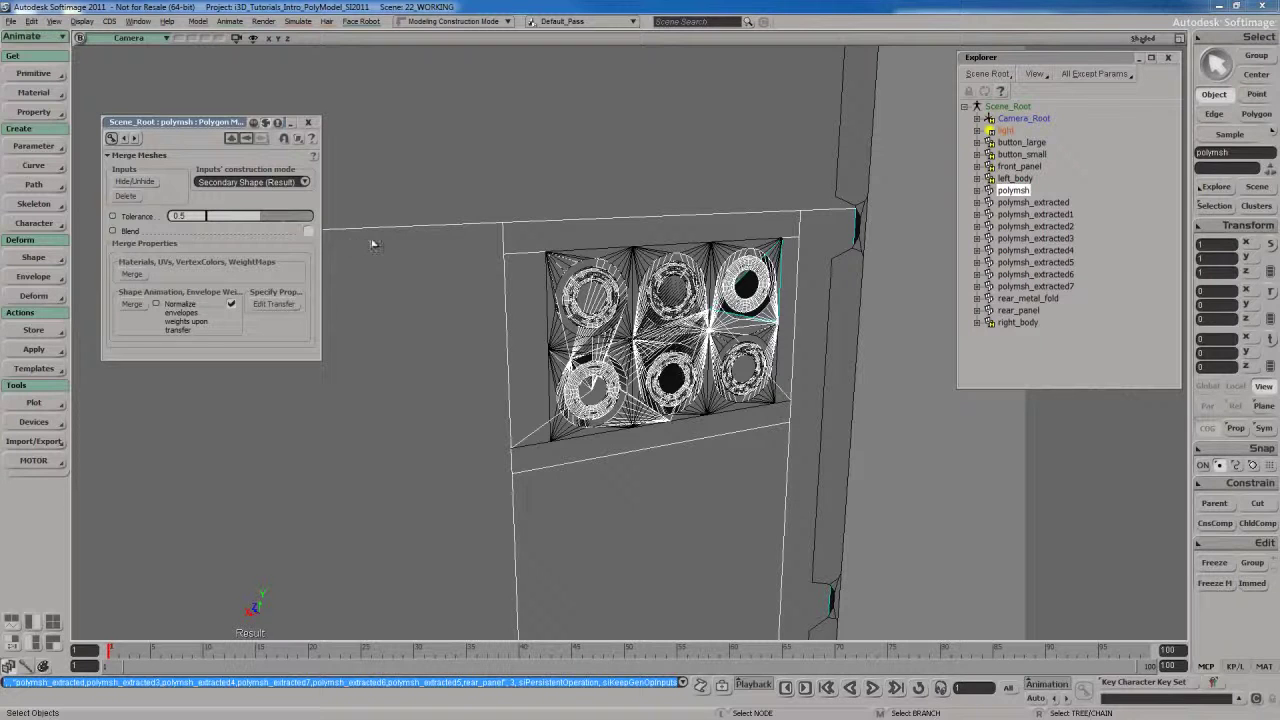
# Hide the merge's input meshes and set the merge tolerance to 0.0003
pyautogui.click(143, 181)
pyautogui.moveTo(640, 520); pyautogui.dragTo(218, 232)
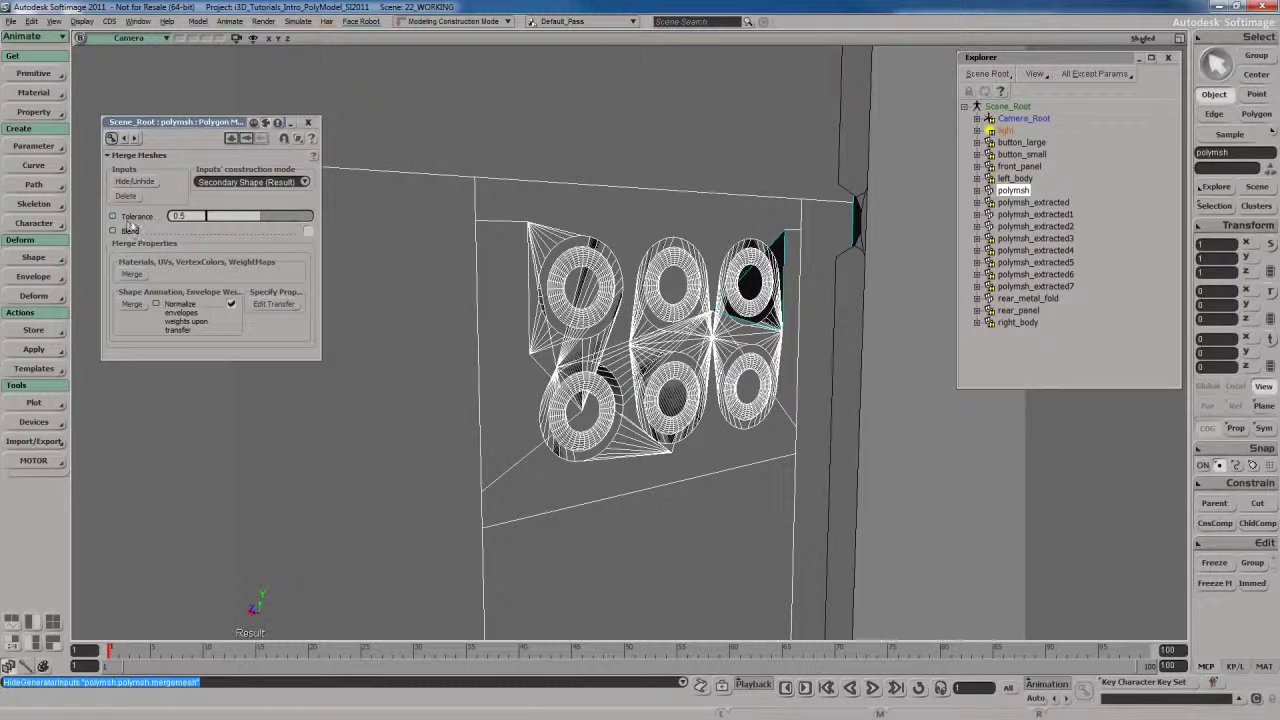
pyautogui.moveTo(259, 220); pyautogui.dragTo(182, 222)
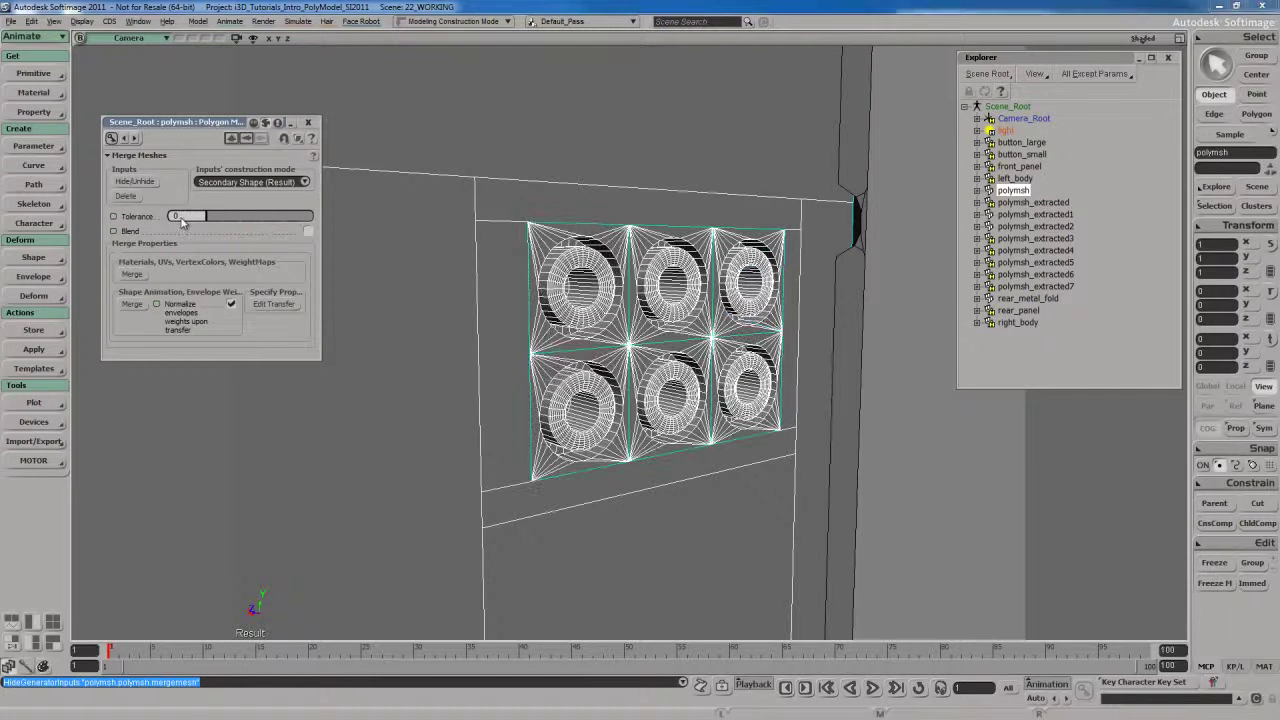
pyautogui.moveTo(650, 330); pyautogui.dragTo(616, 307)
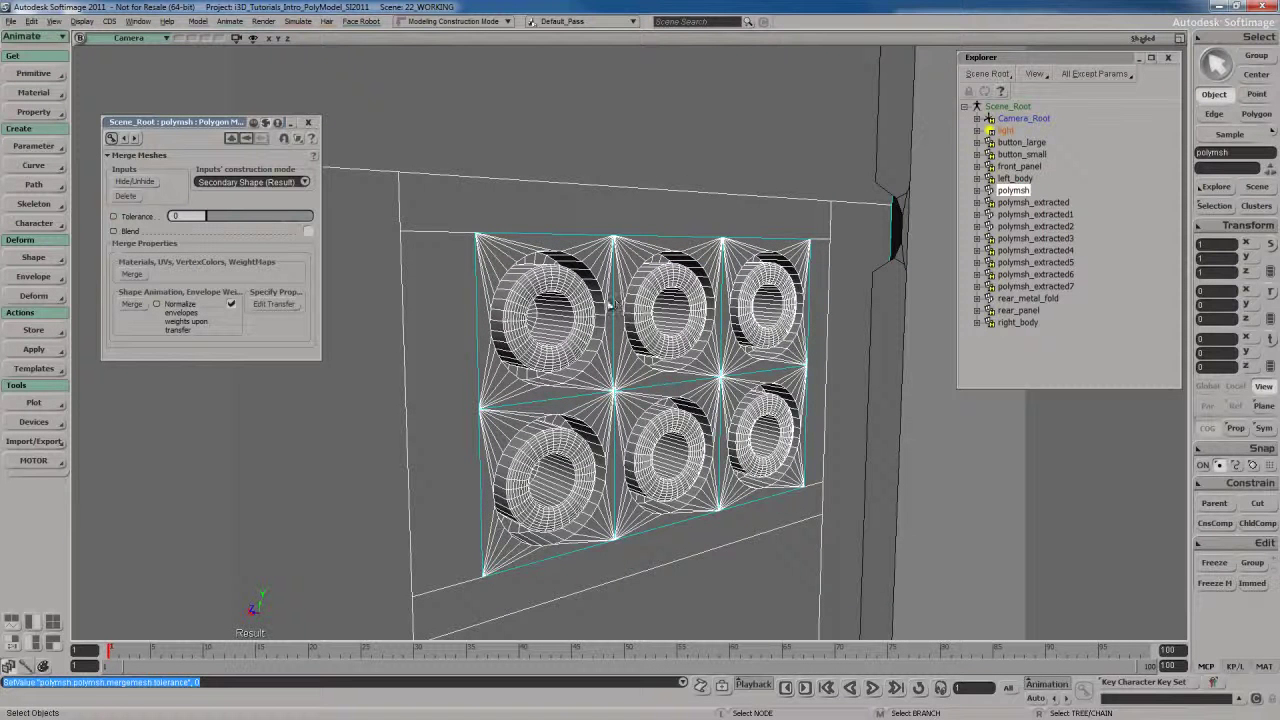
pyautogui.click(209, 222)
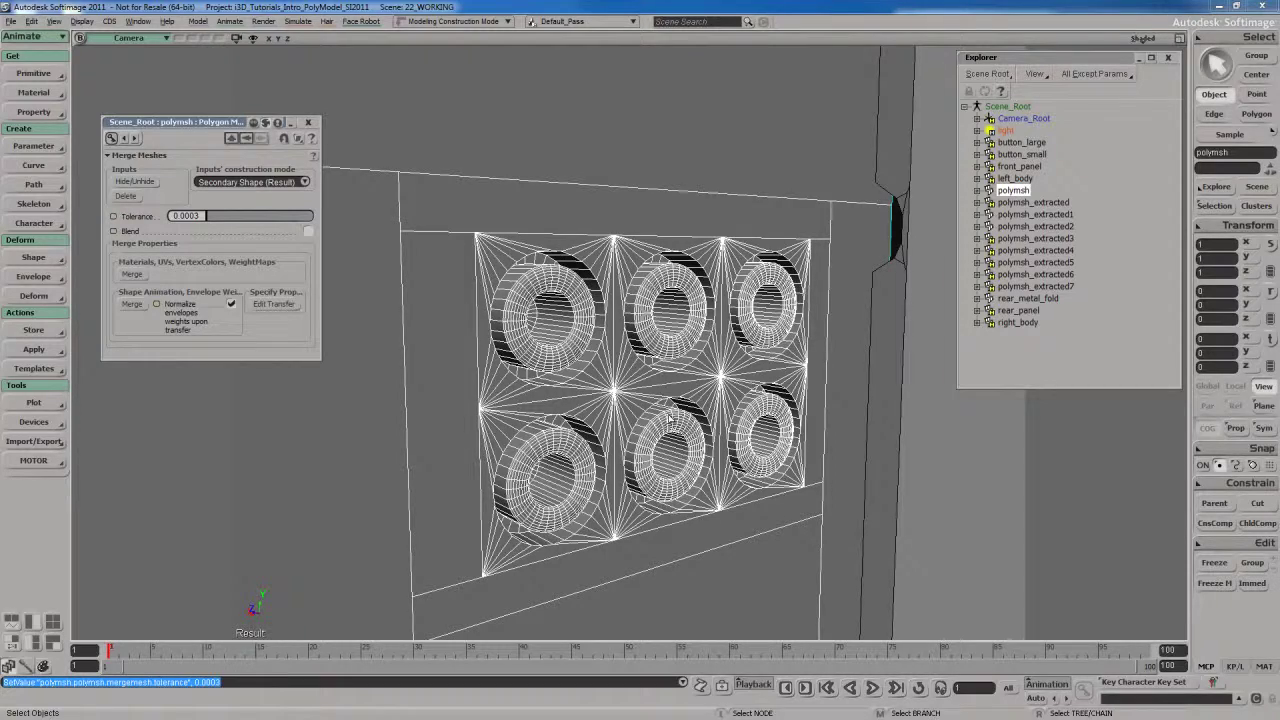
pyautogui.press('s')
pyautogui.moveTo(659, 408); pyautogui.dragTo(680, 391, button='right')
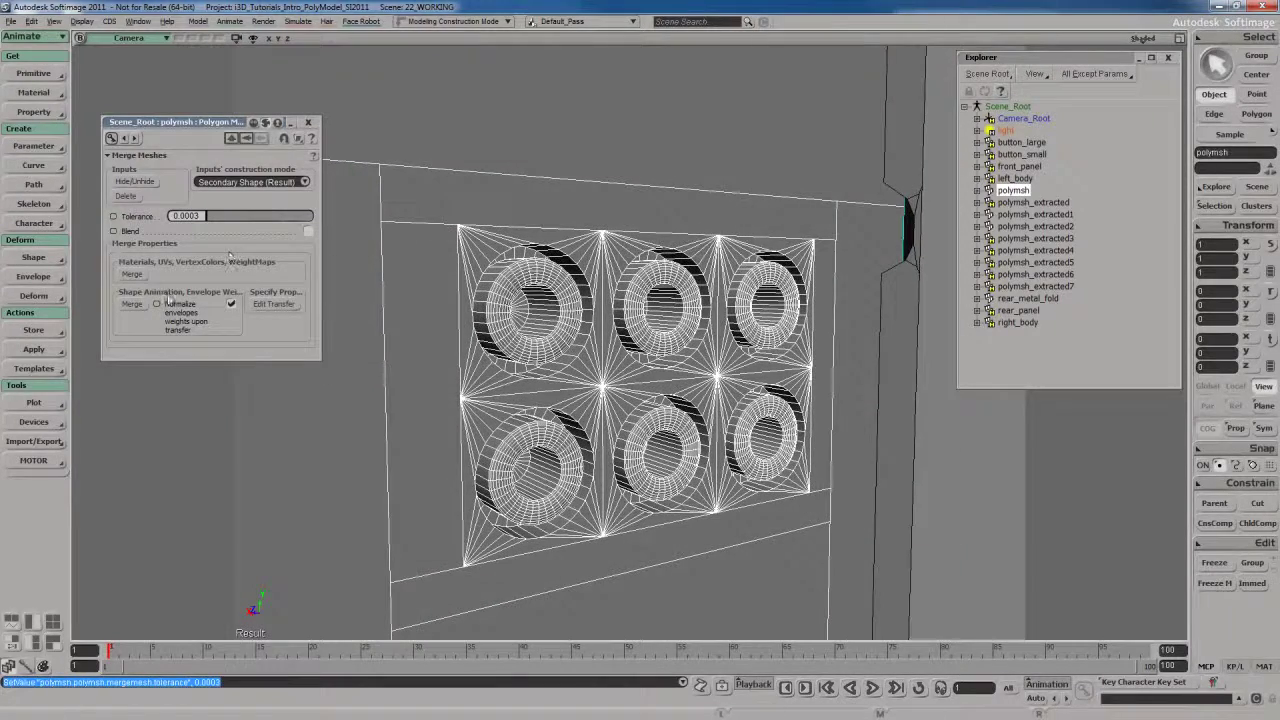
# Delete the input meshes of the merged rear panel
pyautogui.click(128, 198)
pyautogui.scroll(-5, 586, 329)
pyautogui.moveTo(593, 329); pyautogui.dragTo(634, 363, button='right')
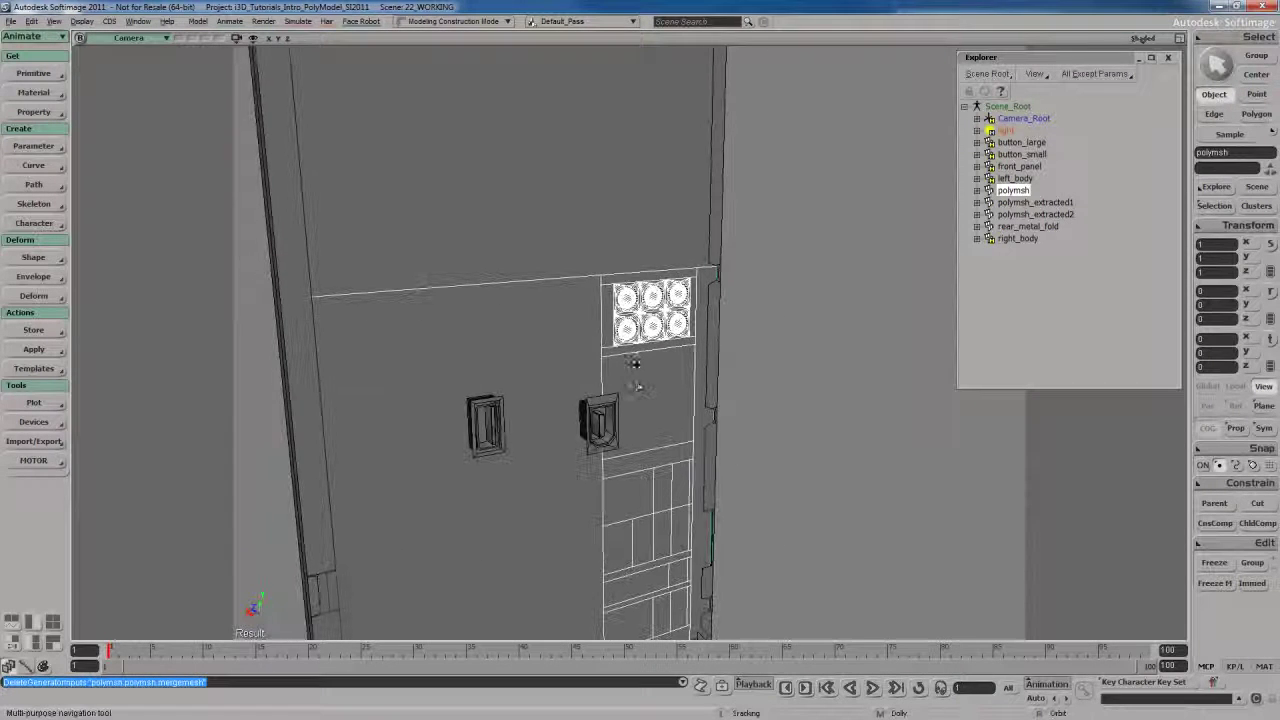
pyautogui.moveTo(646, 317); pyautogui.dragTo(636, 340, button='right')
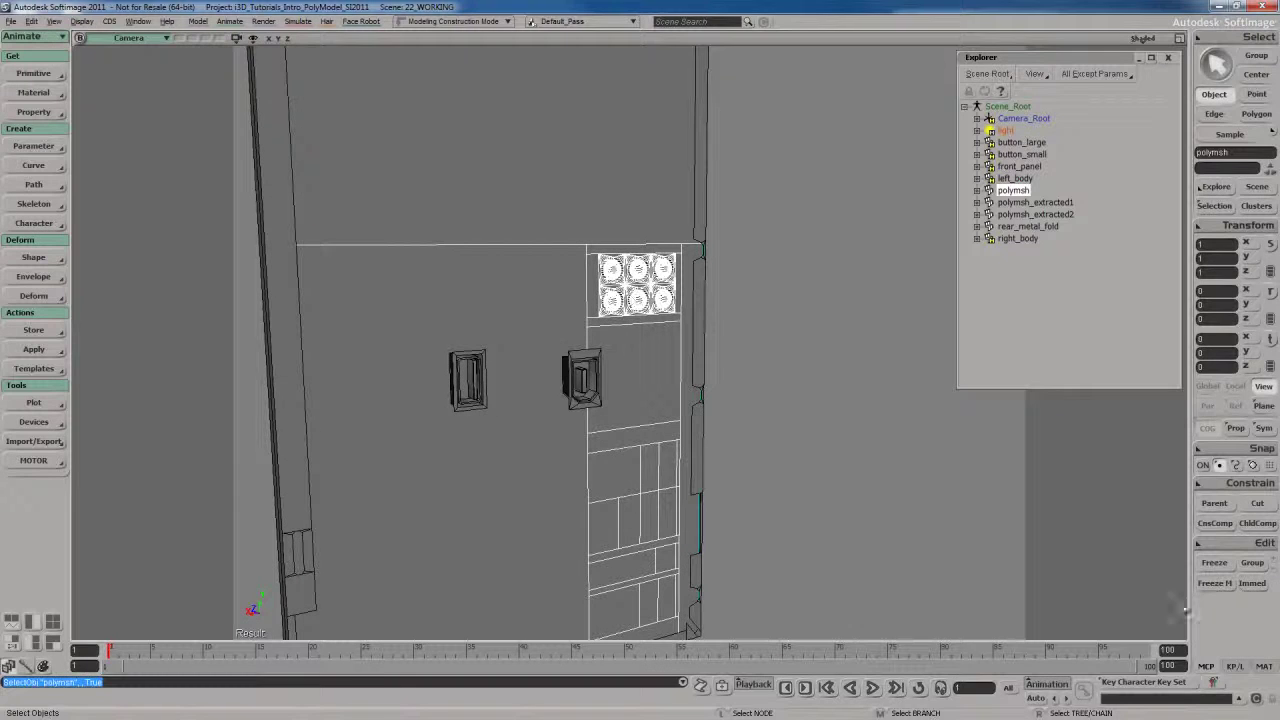
# Place the pivot of polymsh_extracted1 at its upper-left corner and snap it to the narrow upper-row port cell's upper-left corner
pyautogui.press('s')
pyautogui.moveTo(600, 371); pyautogui.dragTo(641, 340, button='middle')
pyautogui.moveTo(641, 340); pyautogui.dragTo(630, 360, button='right')
pyautogui.click(337, 245)
pyautogui.moveTo(491, 354); pyautogui.dragTo(487, 345, button='middle')
pyautogui.moveTo(487, 345); pyautogui.dragTo(551, 343, button='right')
pyautogui.press('v')
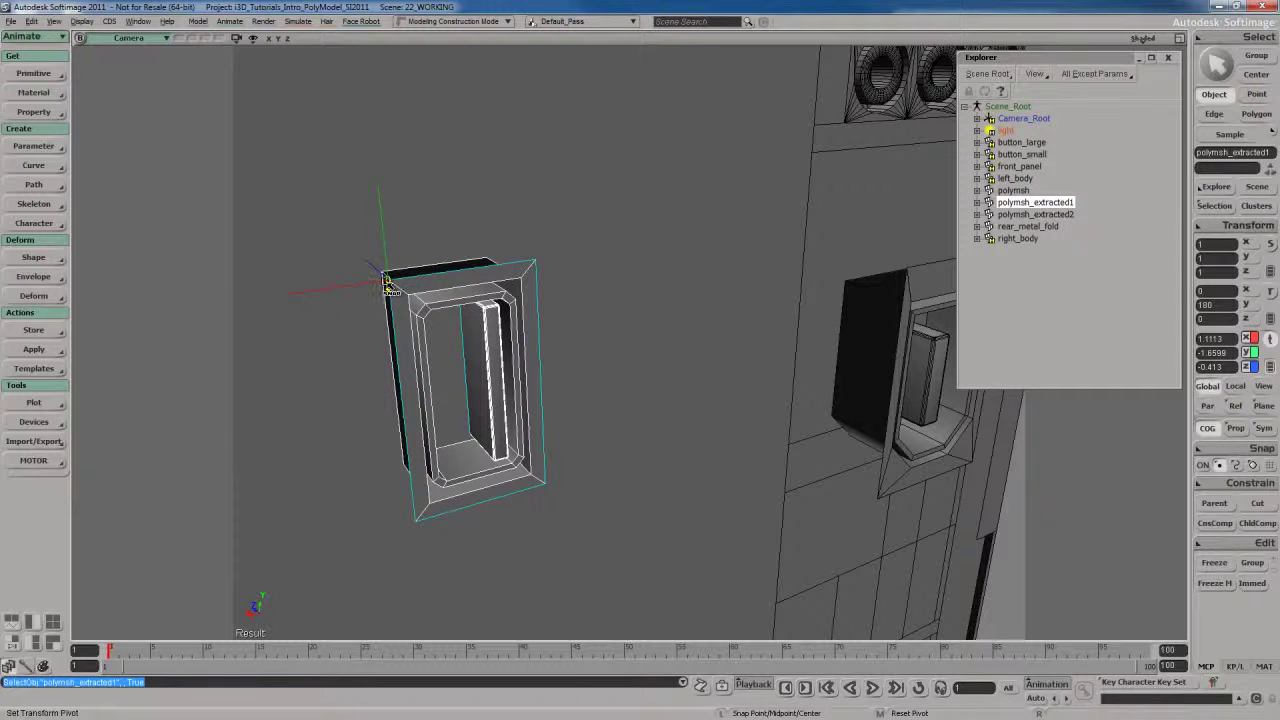
pyautogui.moveTo(465, 357); pyautogui.dragTo(648, 375, button='right')
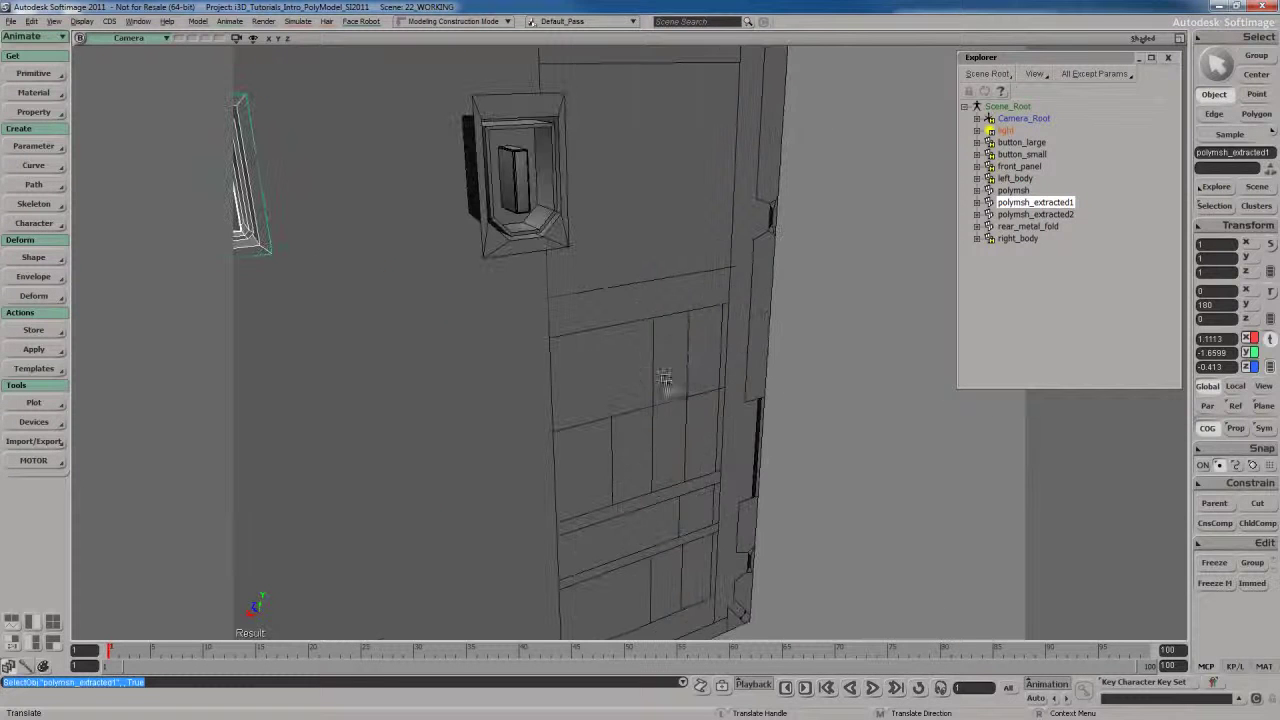
pyautogui.moveTo(670, 352); pyautogui.dragTo(657, 358)
# Undo the last translation of the rectangular port and shift it along X to about -0.3978, overlapping the cell's left edge
pyautogui.scroll(5, 660, 380)
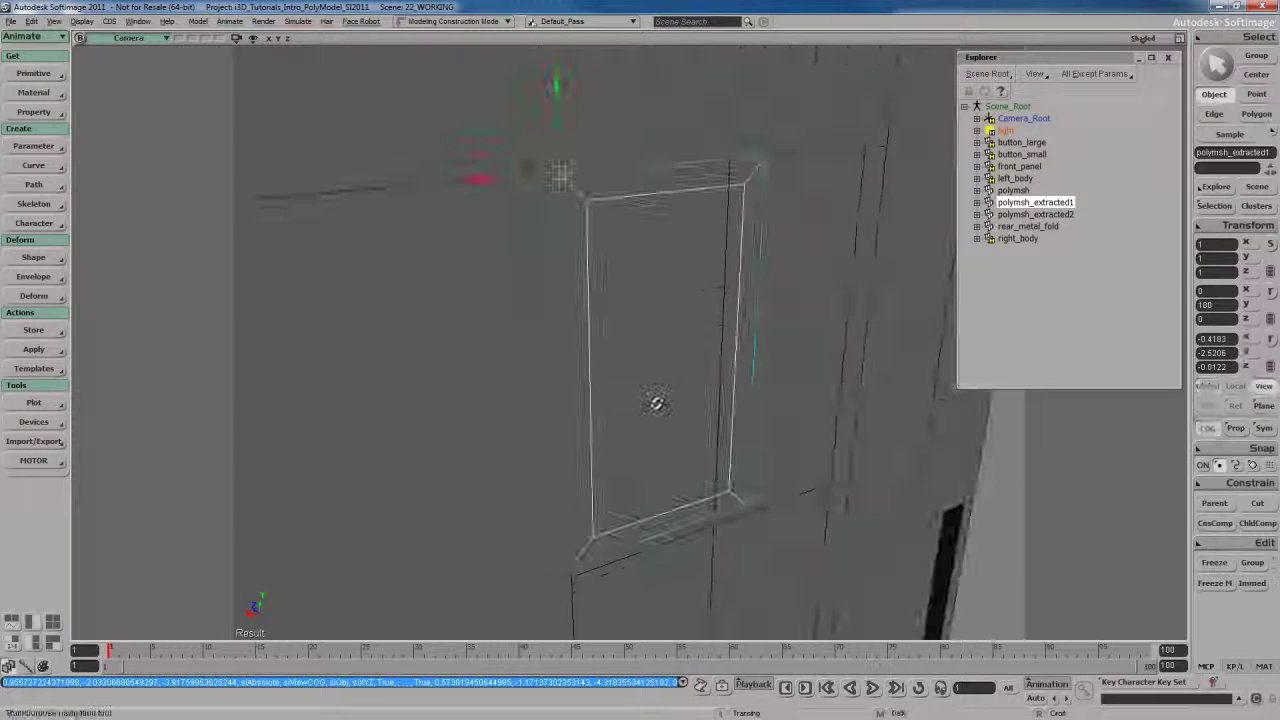
pyautogui.scroll(-5, 648, 398)
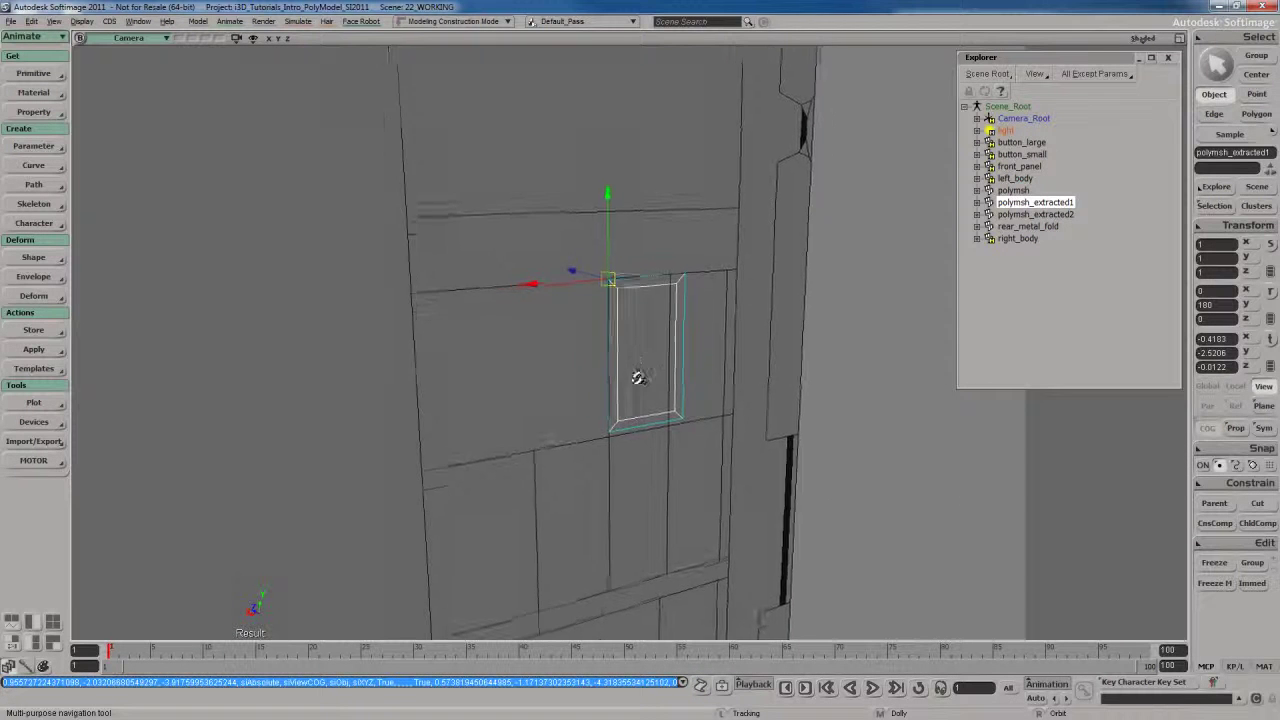
pyautogui.moveTo(697, 380); pyautogui.dragTo(640, 363, button='right')
pyautogui.scroll(3, 632, 355)
pyautogui.moveTo(633, 345); pyautogui.dragTo(626, 369)
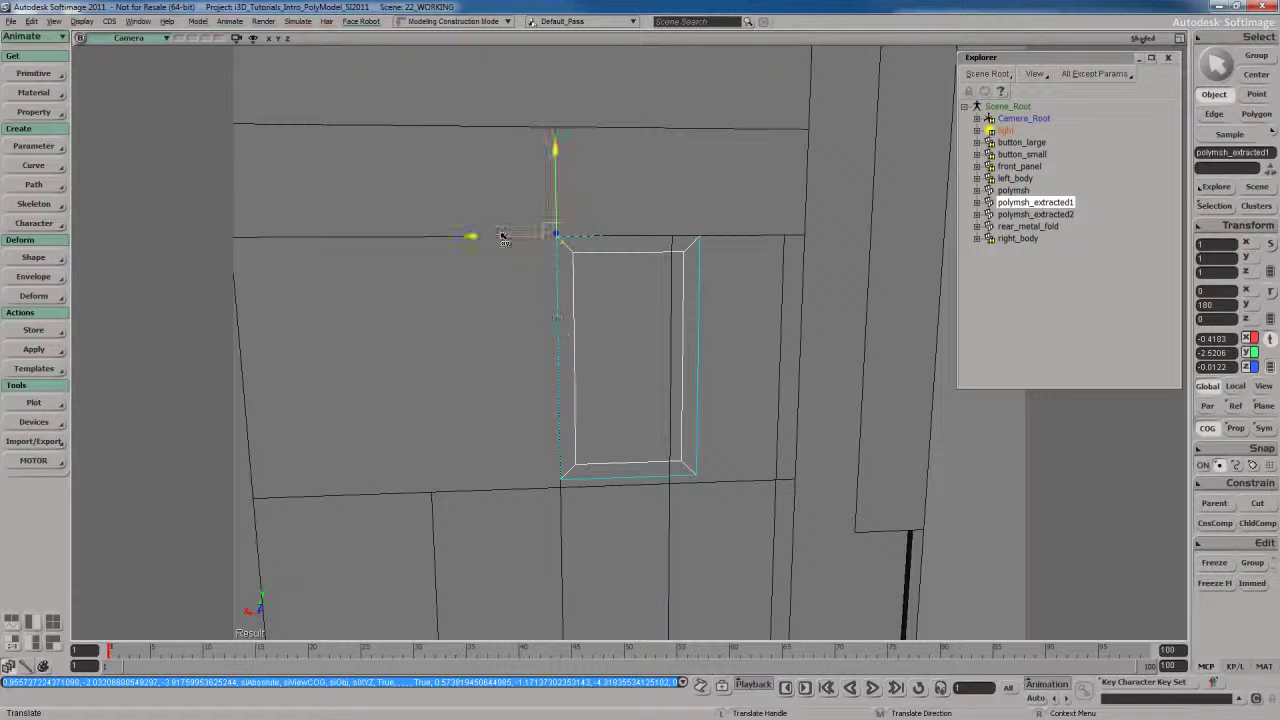
pyautogui.hotkey('ctrl', 'z')
pyautogui.moveTo(513, 239); pyautogui.dragTo(499, 240)
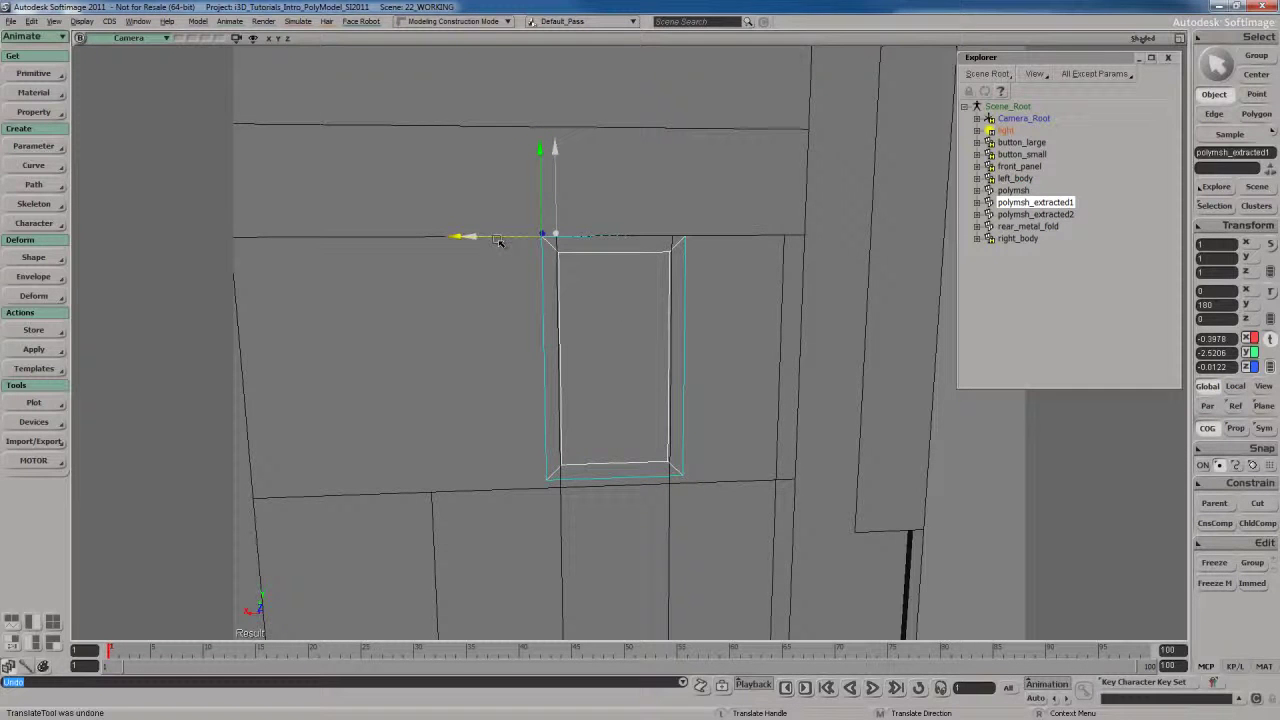
# Scale the rectangular port along X to 0.9142 to fit the narrow upper-row cell's width
pyautogui.scroll(-3, 620, 363)
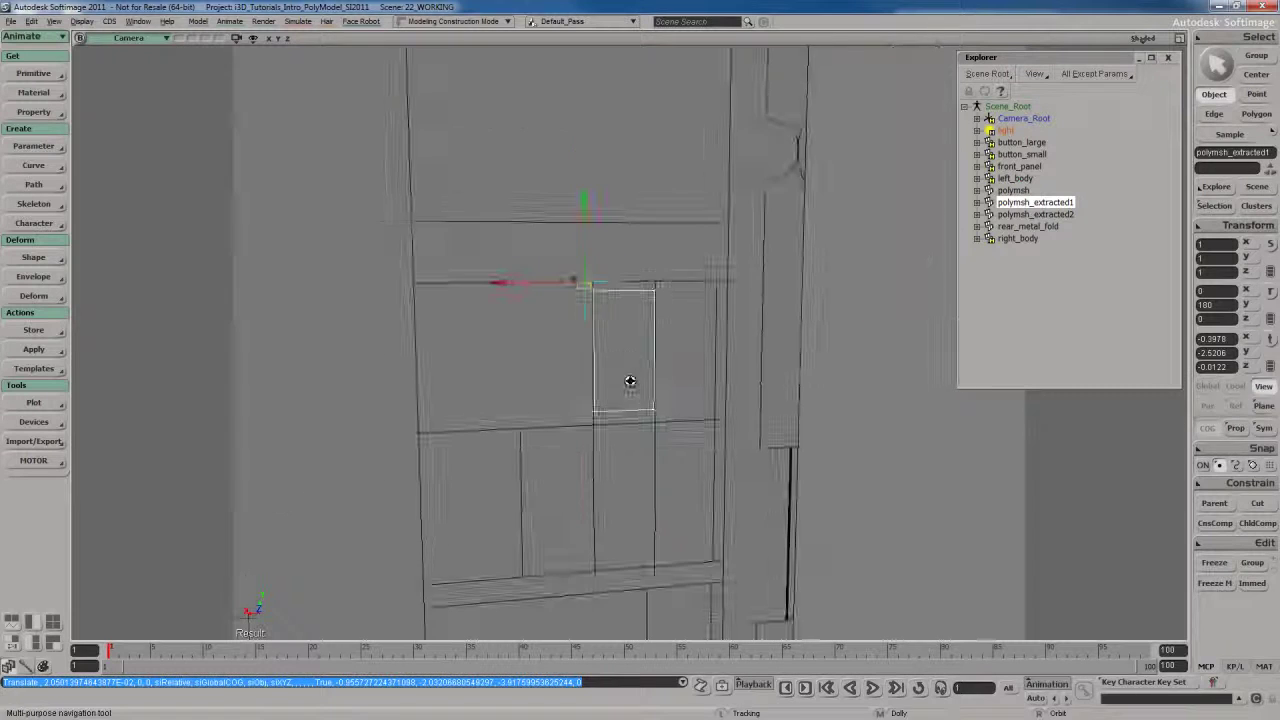
pyautogui.press('s')
pyautogui.scroll(5, 626, 277)
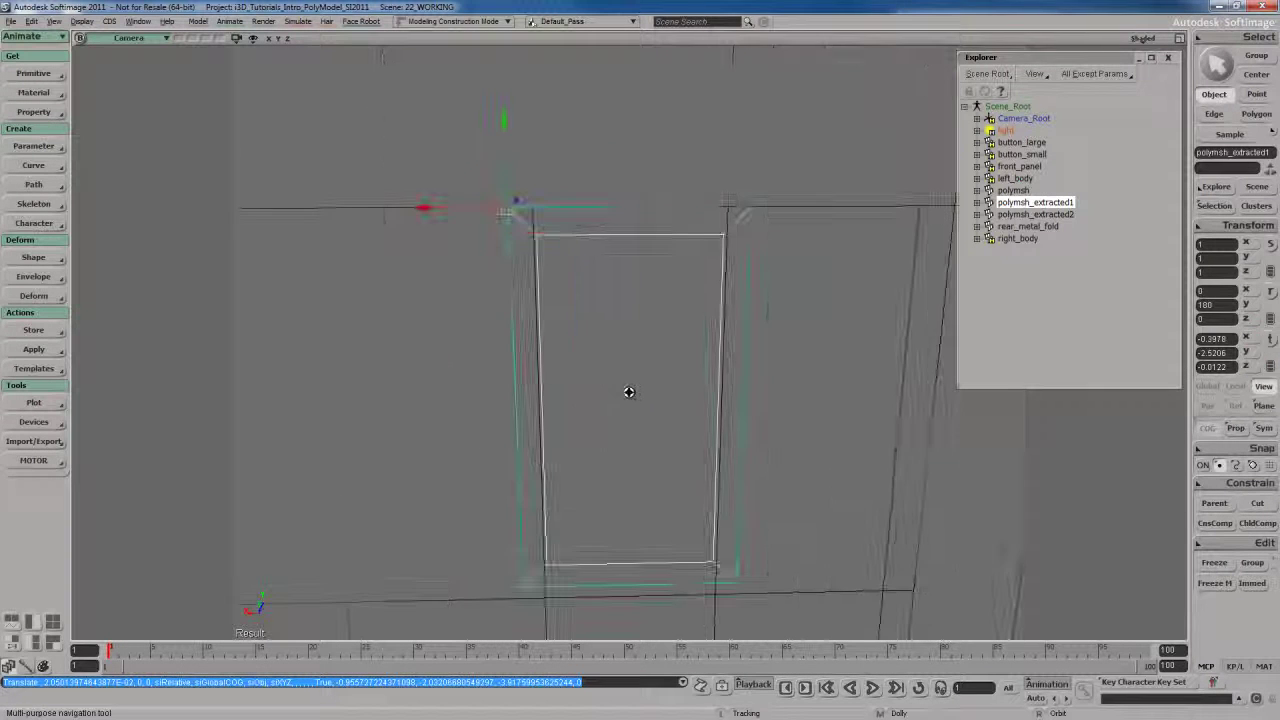
pyautogui.scroll(1, 629, 390)
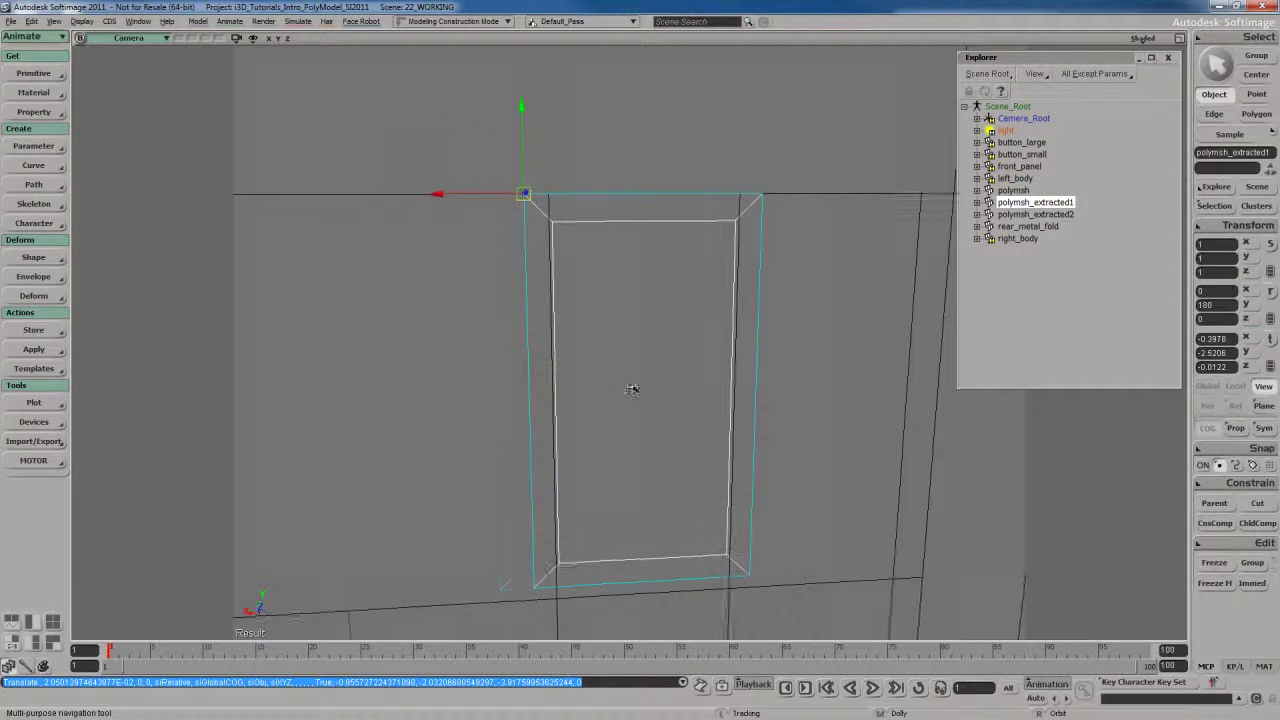
pyautogui.moveTo(631, 366)
pyautogui.mouseDown()
pyautogui.moveTo(595, 385)
pyautogui.moveTo(642, 383)
pyautogui.mouseUp()
pyautogui.press('x')
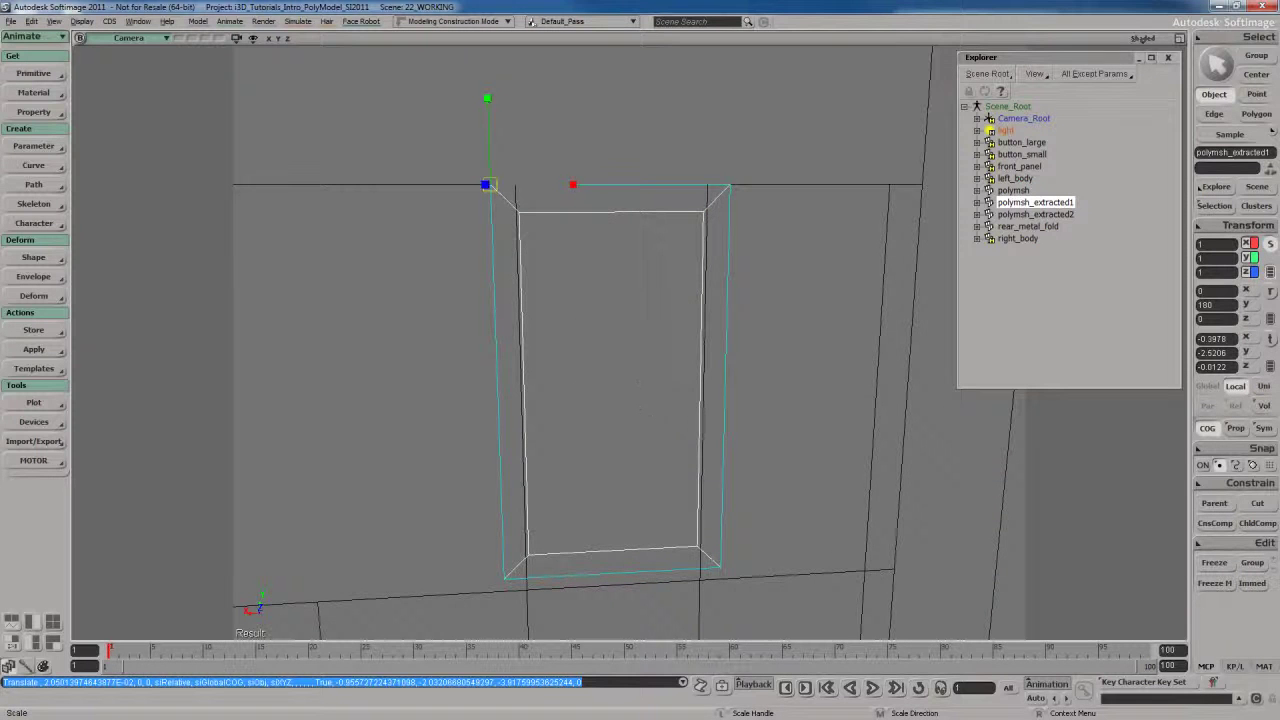
pyautogui.moveTo(826, 349); pyautogui.dragTo(781, 388)
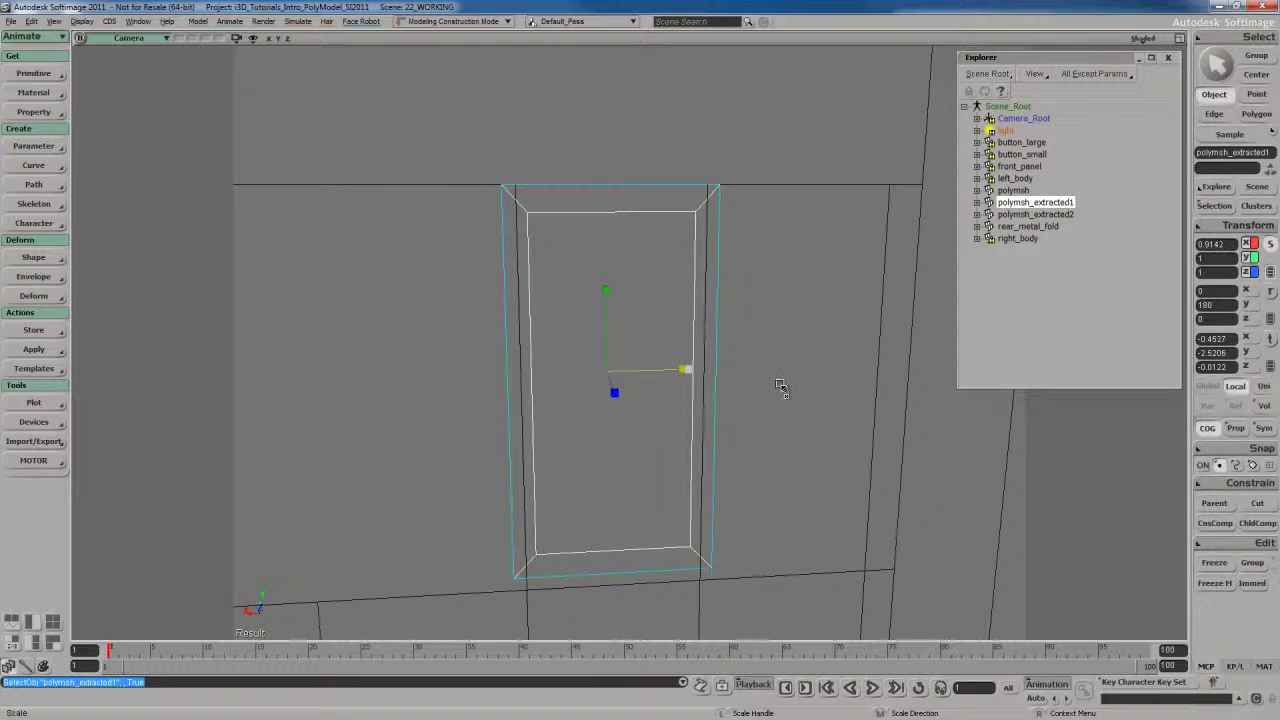
# Compare the scaled port with the port in the rear reference photo in the front view
pyautogui.press('s')
pyautogui.moveTo(734, 409); pyautogui.dragTo(709, 354, button='right')
pyautogui.press('space')
pyautogui.press('F12')
pyautogui.press('s')
pyautogui.scroll(-5, 730, 425)
pyautogui.moveTo(730, 425); pyautogui.dragTo(650, 376)
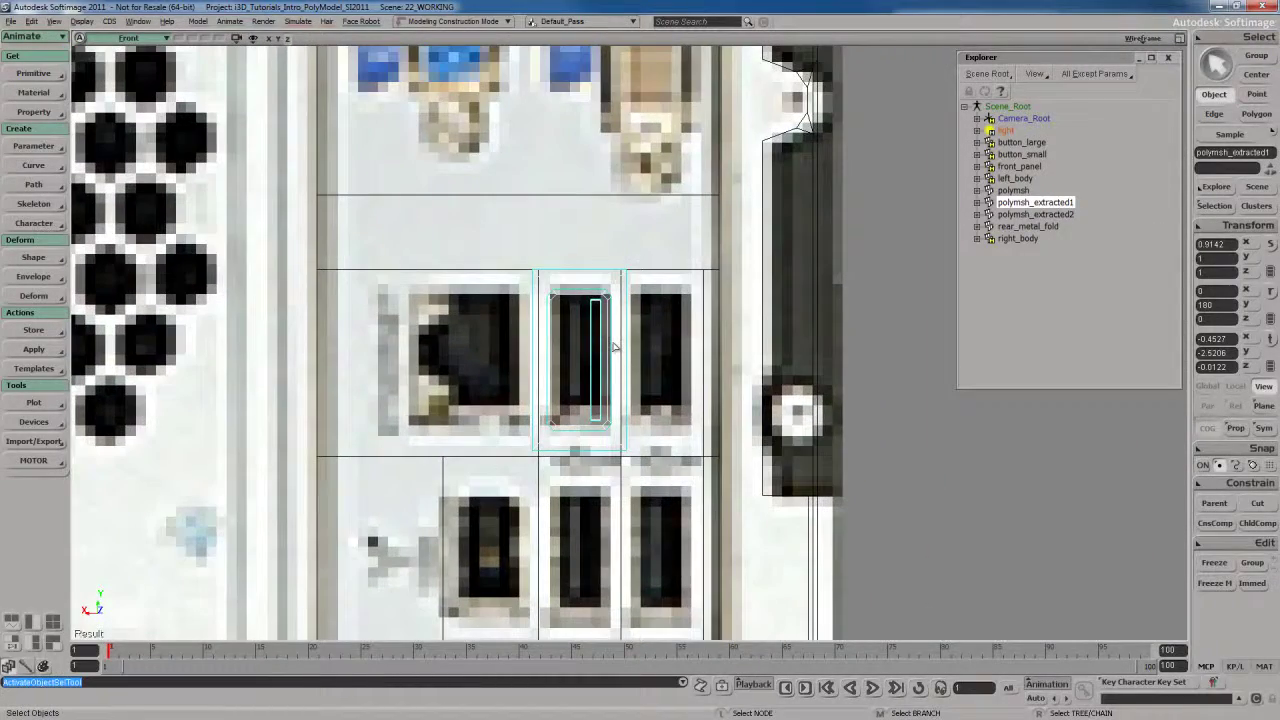
pyautogui.press('F12')
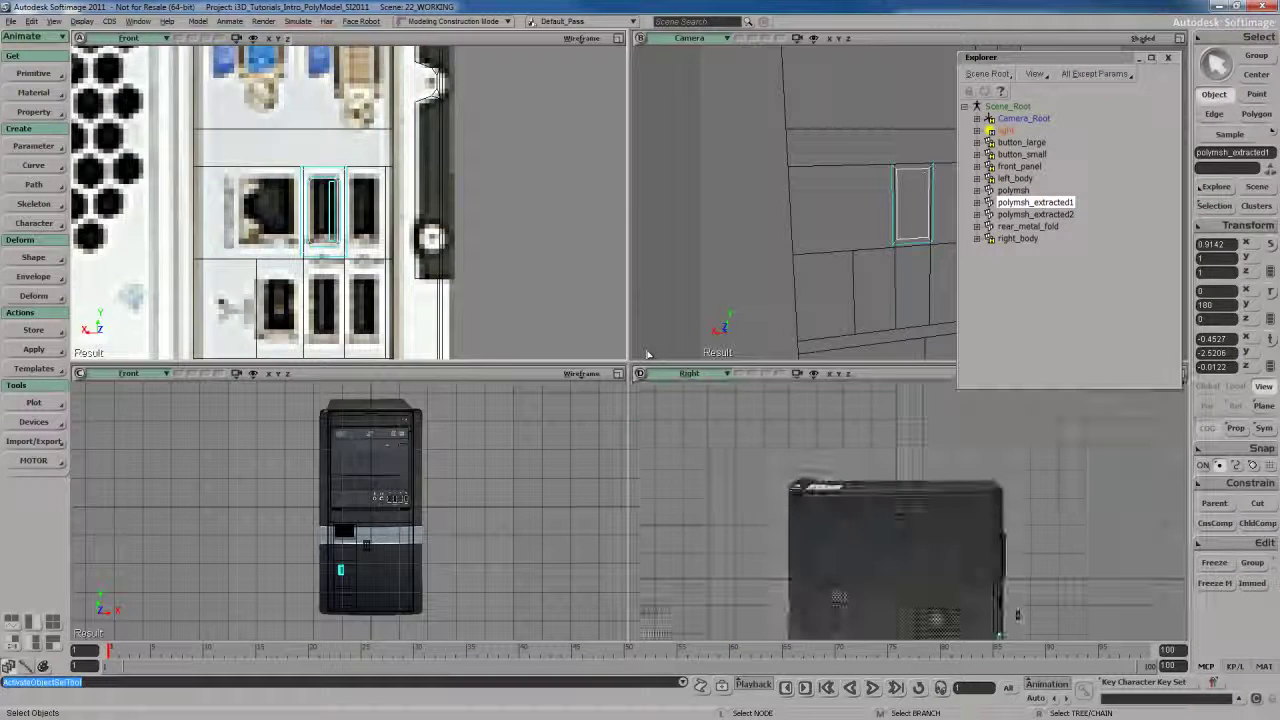
pyautogui.press('F12')
pyautogui.press('s')
pyautogui.moveTo(676, 379)
pyautogui.mouseDown(button='right')
pyautogui.moveTo(663, 374)
pyautogui.moveTo(669, 354)
pyautogui.moveTo(656, 374)
pyautogui.mouseUp(button='right')
# Snap the rectangular port's outer corner points onto the narrow upper-row cell's corners with the Tweak Component tool
pyautogui.press('m')
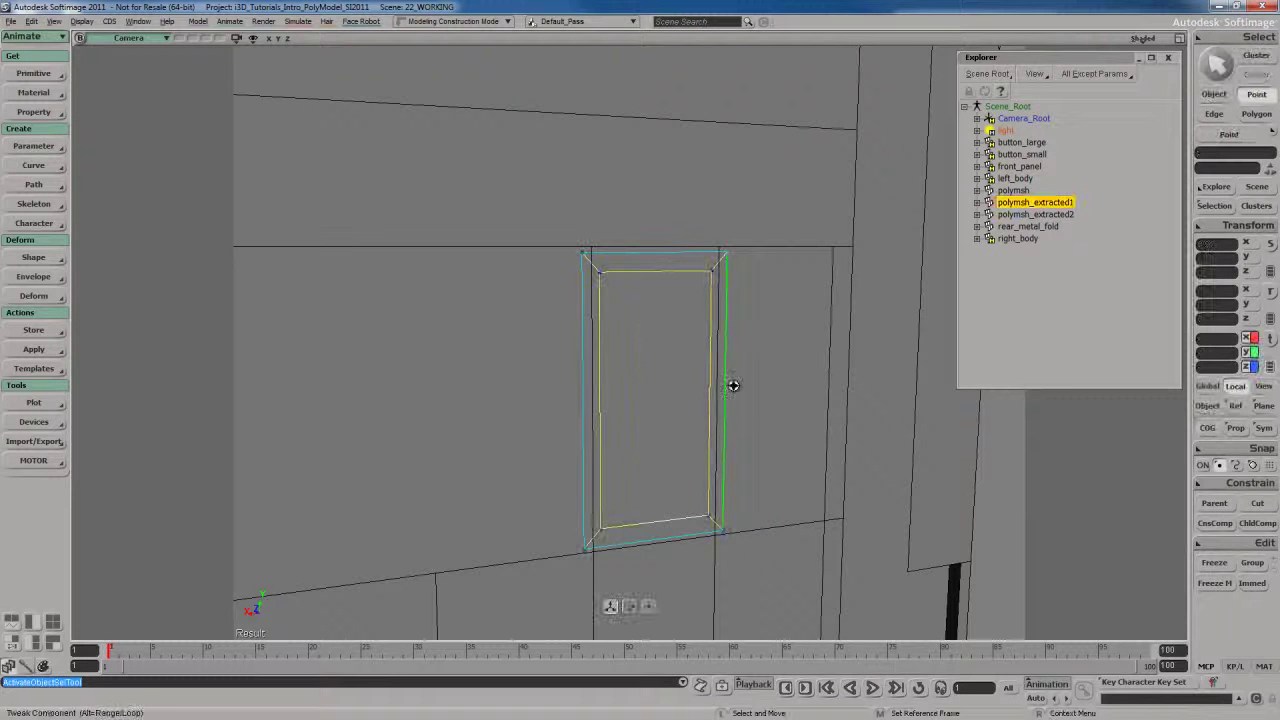
pyautogui.moveTo(749, 371); pyautogui.dragTo(720, 389, button='right')
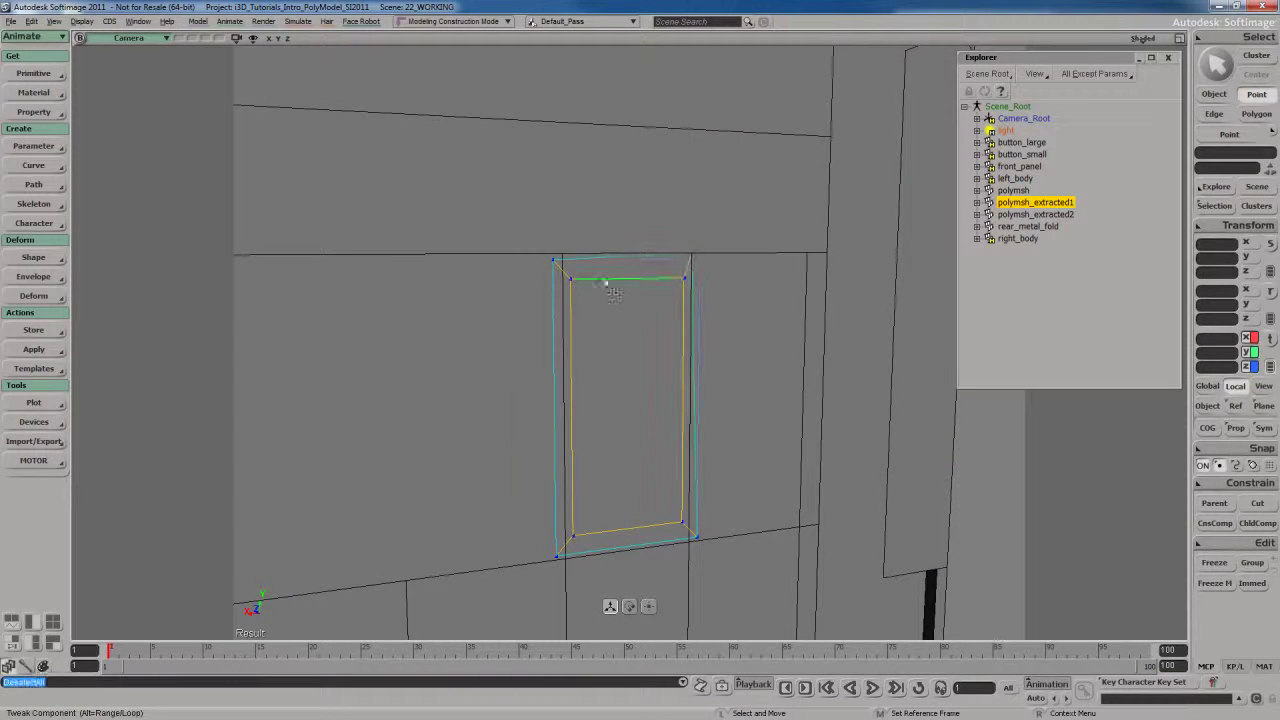
pyautogui.moveTo(571, 277); pyautogui.dragTo(621, 395)
pyautogui.moveTo(560, 447); pyautogui.dragTo(568, 447)
pyautogui.moveTo(697, 433); pyautogui.dragTo(690, 440)
pyautogui.press('space')
pyautogui.click(693, 448)
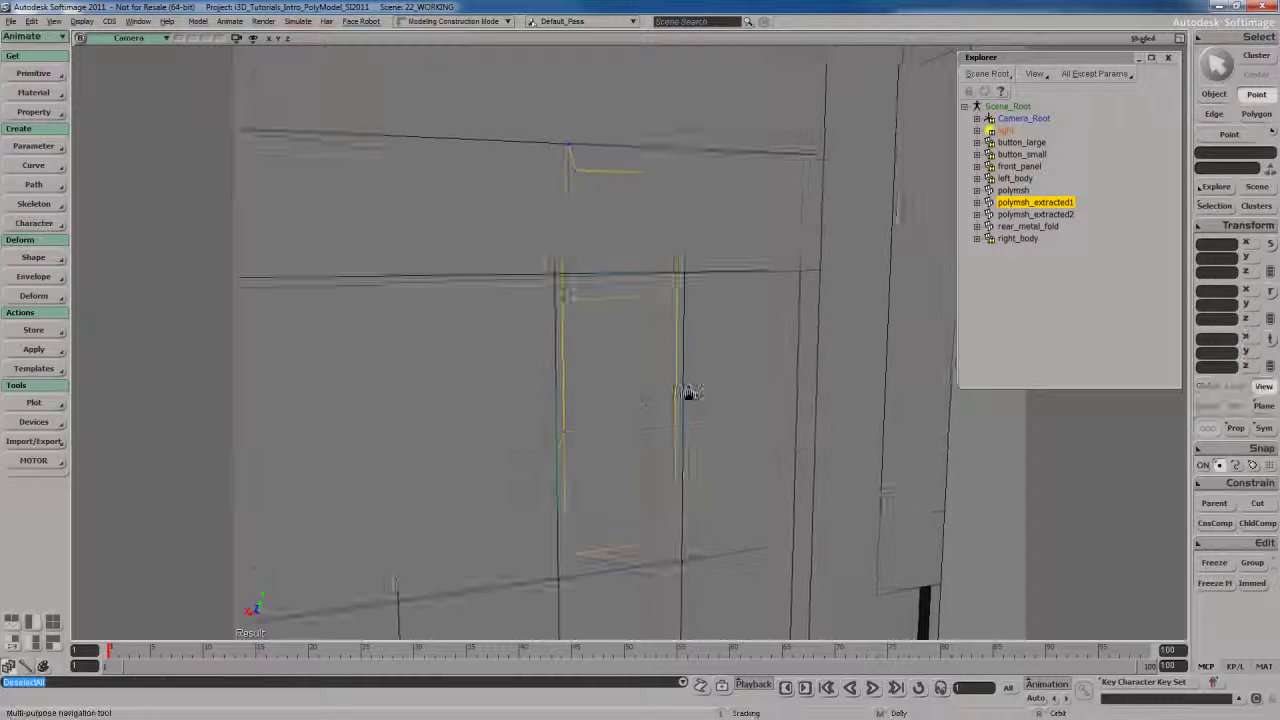
# Delete the rear panel polygon covering the port and the three narrow cells beside and below it
pyautogui.moveTo(726, 423)
pyautogui.mouseDown()
pyautogui.moveTo(723, 386)
pyautogui.moveTo(723, 400)
pyautogui.mouseUp()
pyautogui.press('u')
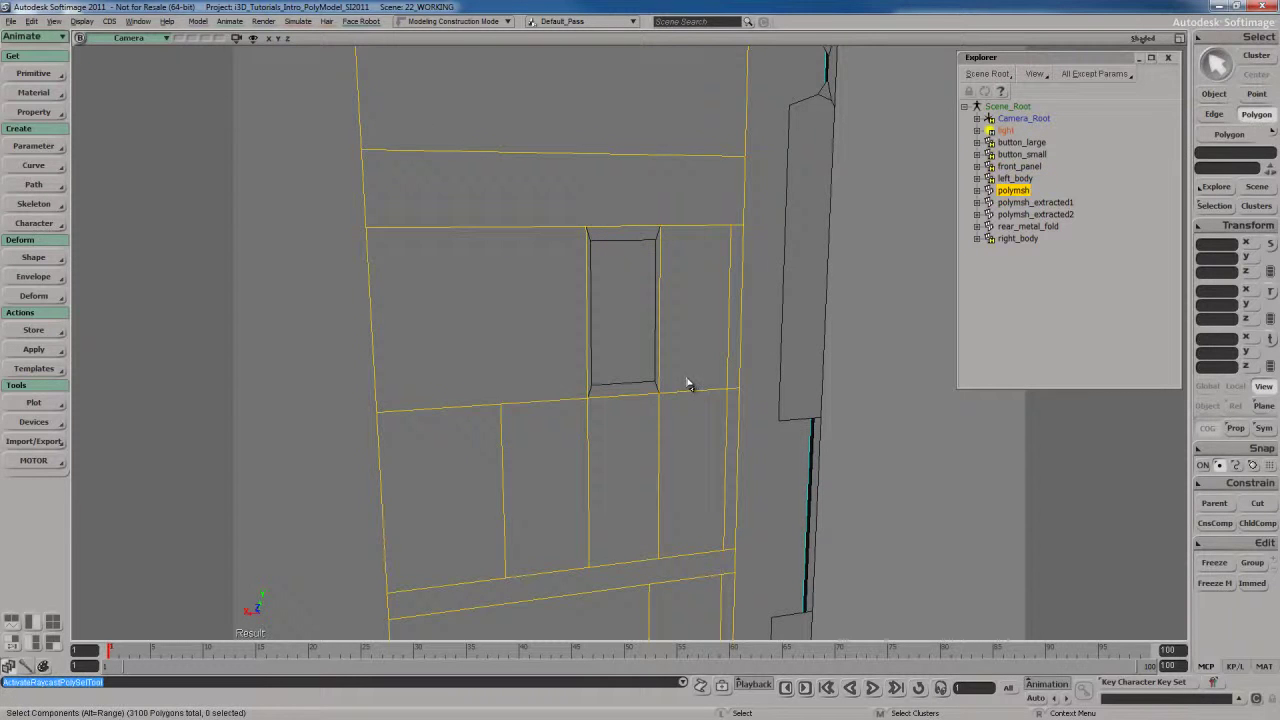
pyautogui.moveTo(689, 311)
pyautogui.mouseDown()
pyautogui.moveTo(695, 439)
pyautogui.moveTo(652, 466)
pyautogui.moveTo(694, 462)
pyautogui.mouseUp()
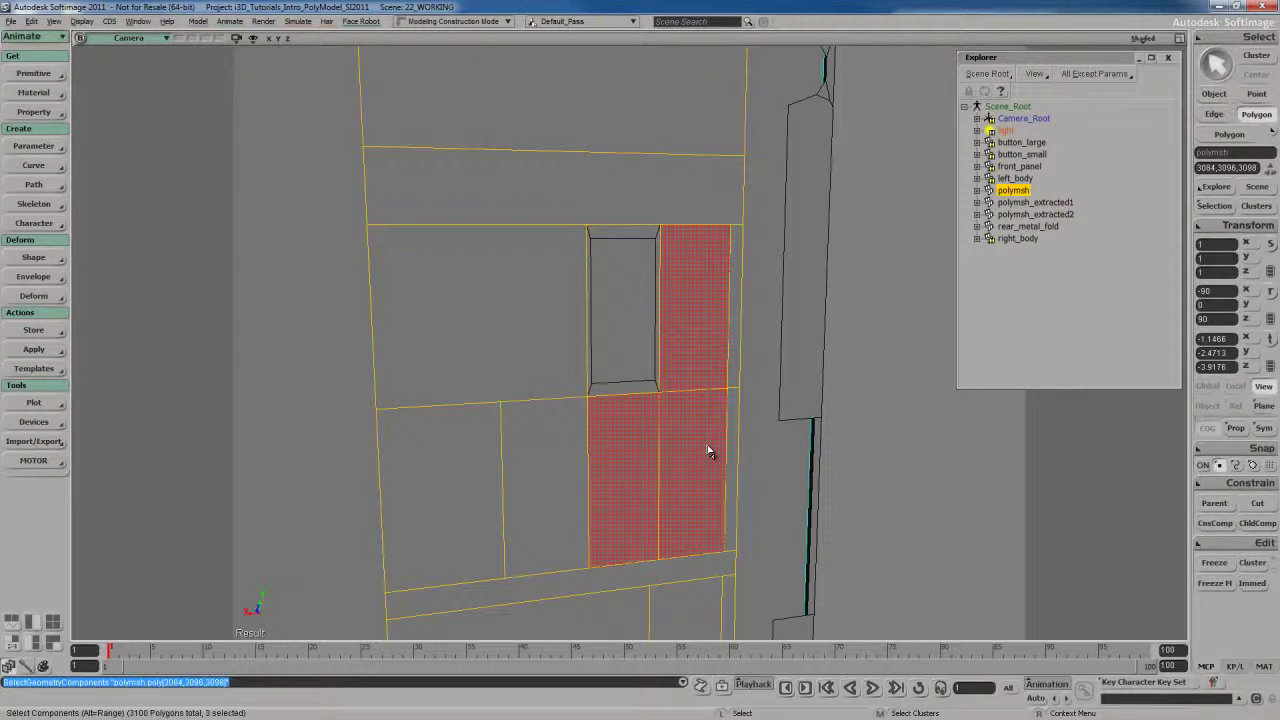
pyautogui.press('Delete')
pyautogui.scroll(5, 691, 394)
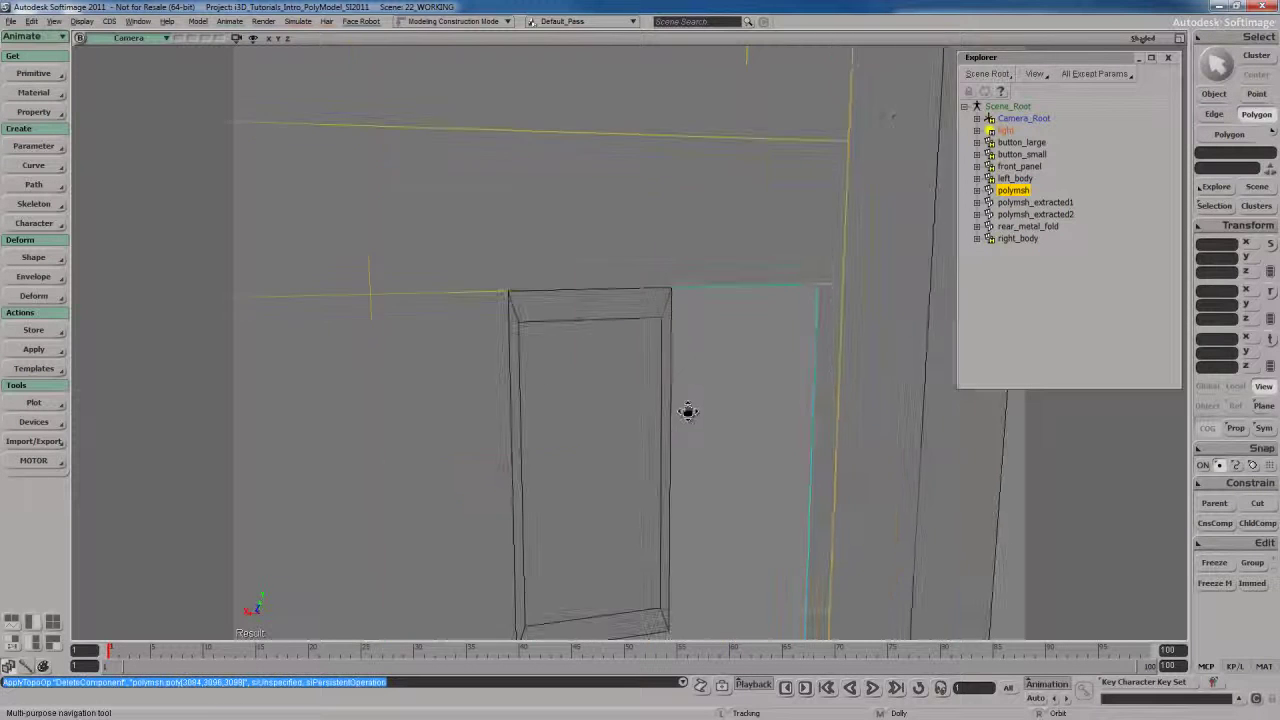
pyautogui.click(640, 375)
pyautogui.press('Delete')
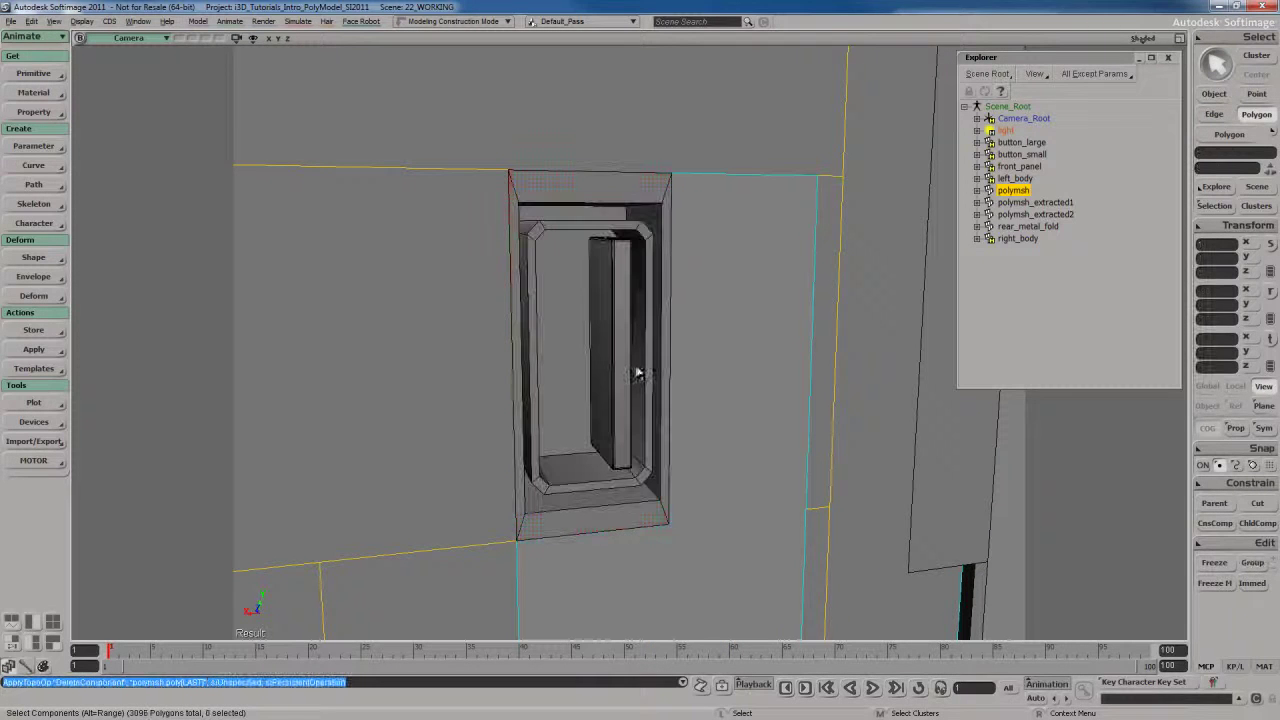
# Duplicate the rectangular port and snap the copy against its outer side edge in the adjacent upper-row cell, at X about -0.6162
pyautogui.press('space')
pyautogui.click(636, 372)
pyautogui.press('s')
pyautogui.moveTo(636, 372)
pyautogui.mouseDown(button='right')
pyautogui.moveTo(649, 360)
pyautogui.moveTo(640, 372)
pyautogui.mouseUp(button='right')
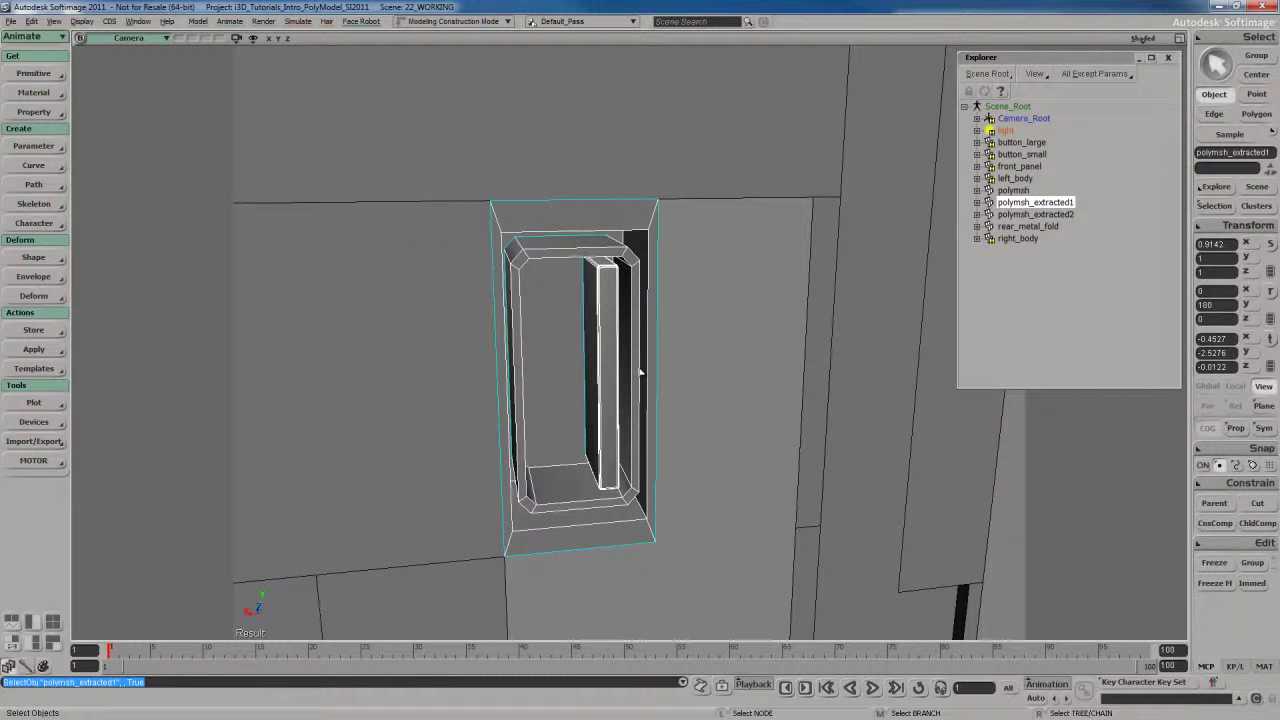
pyautogui.press('v')
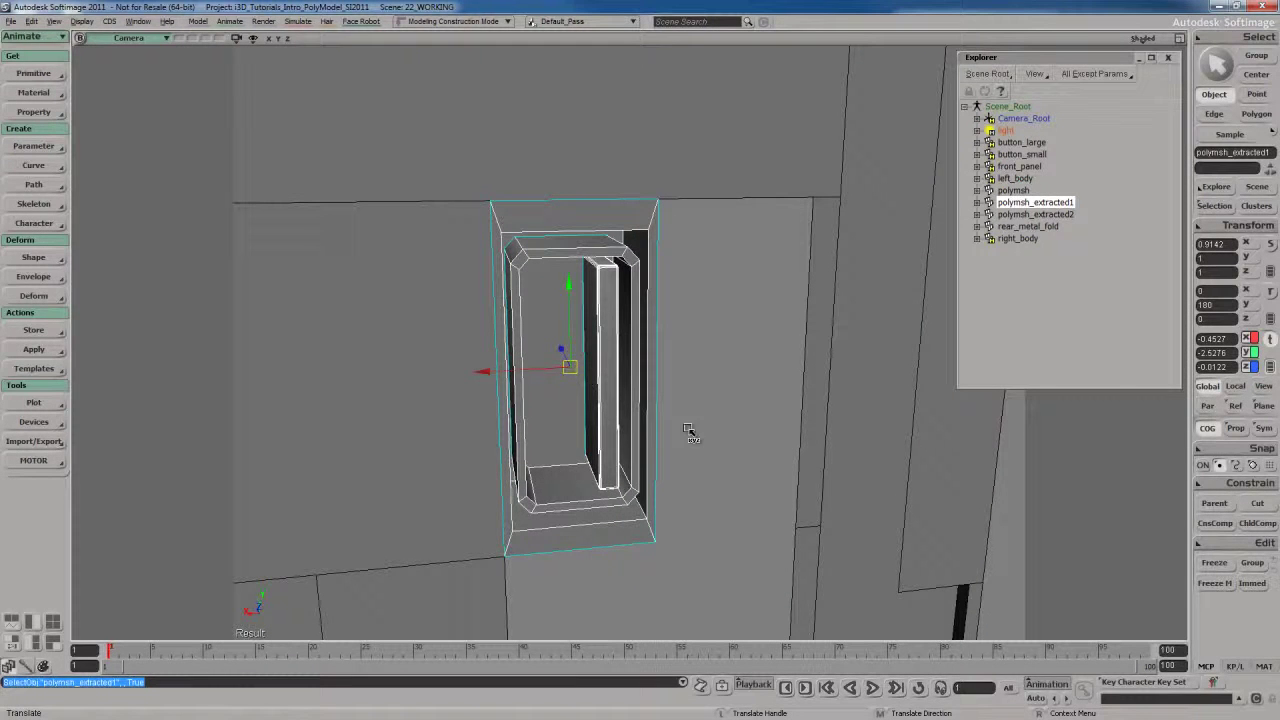
pyautogui.hotkey('ctrl', 'd')
pyautogui.moveTo(531, 407); pyautogui.dragTo(706, 405)
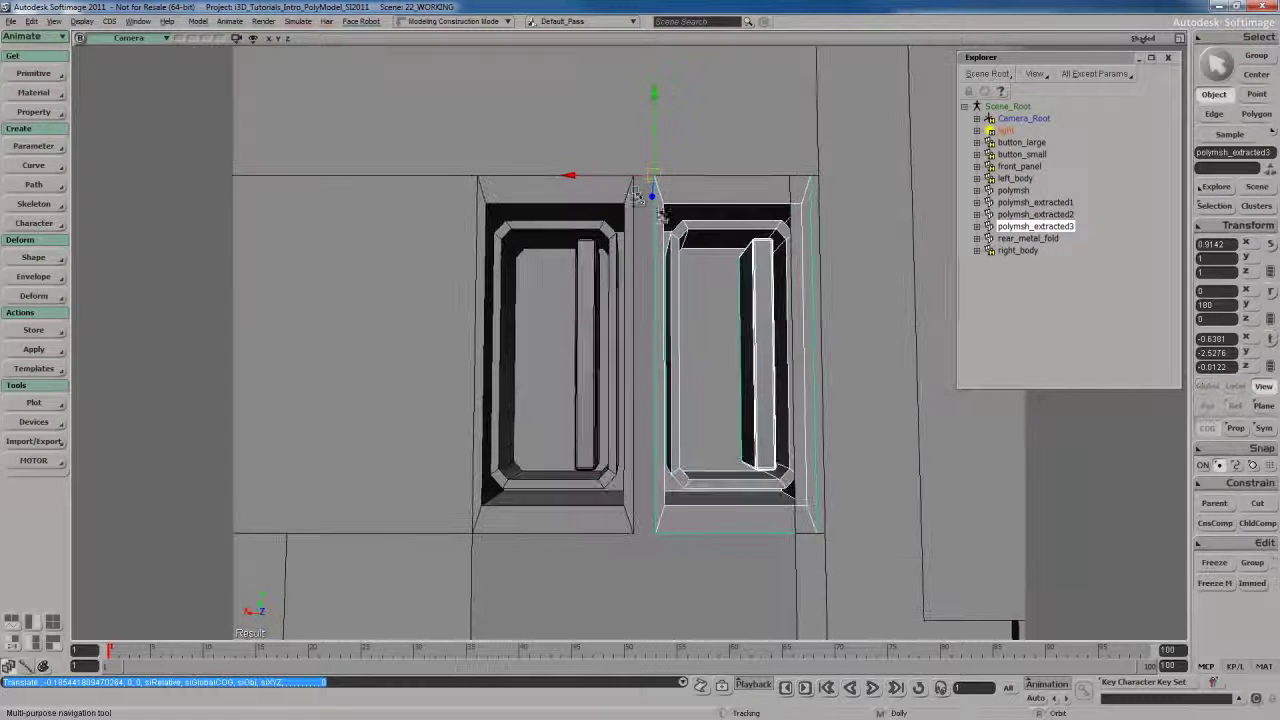
pyautogui.moveTo(654, 195); pyautogui.dragTo(632, 185)
pyautogui.moveTo(632, 185); pyautogui.dragTo(660, 330, button='right')
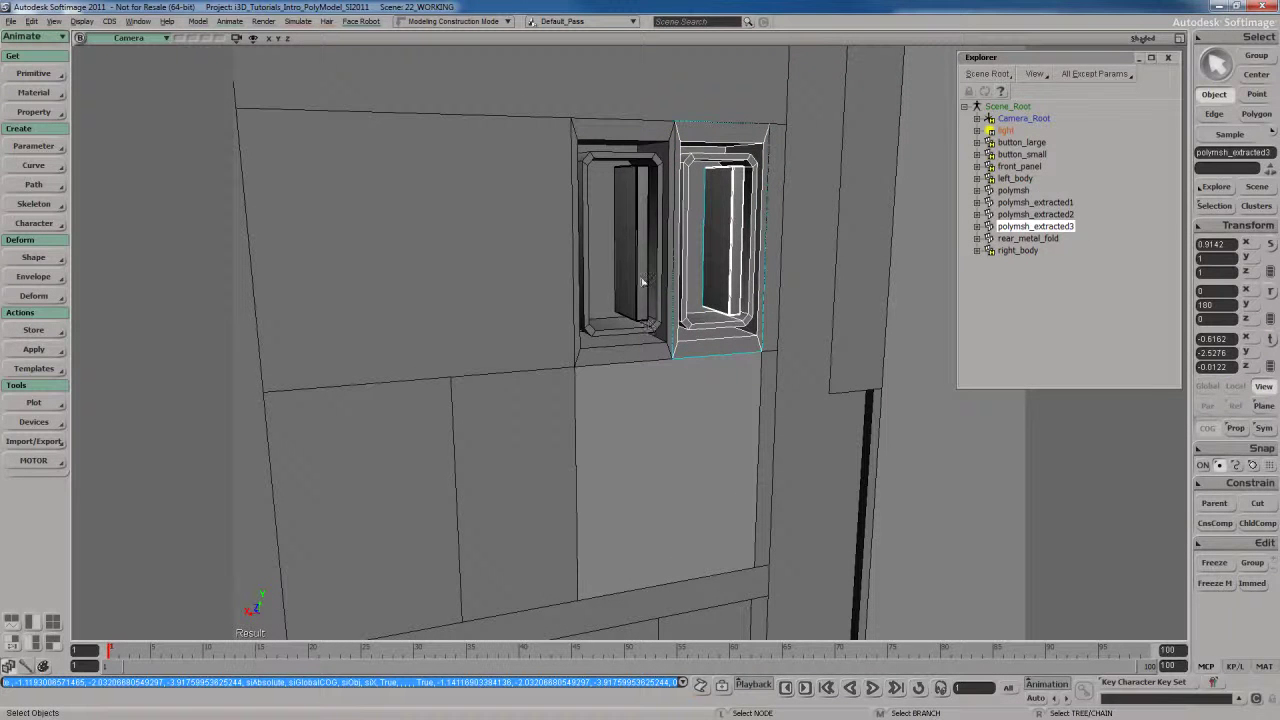
# Duplicate the two upper-row ports and place the copies in the cells directly below, at Y about -2.8973
pyautogui.click(645, 314)
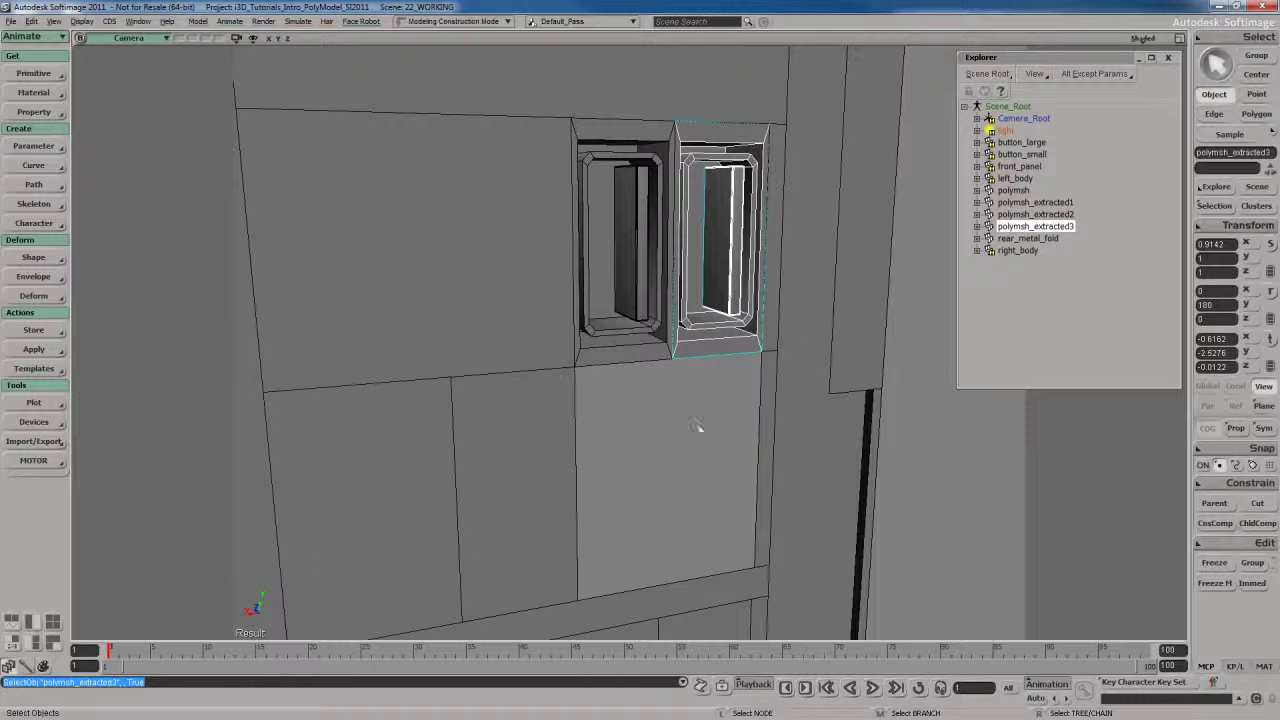
pyautogui.click(678, 294)
pyautogui.click(720, 299)
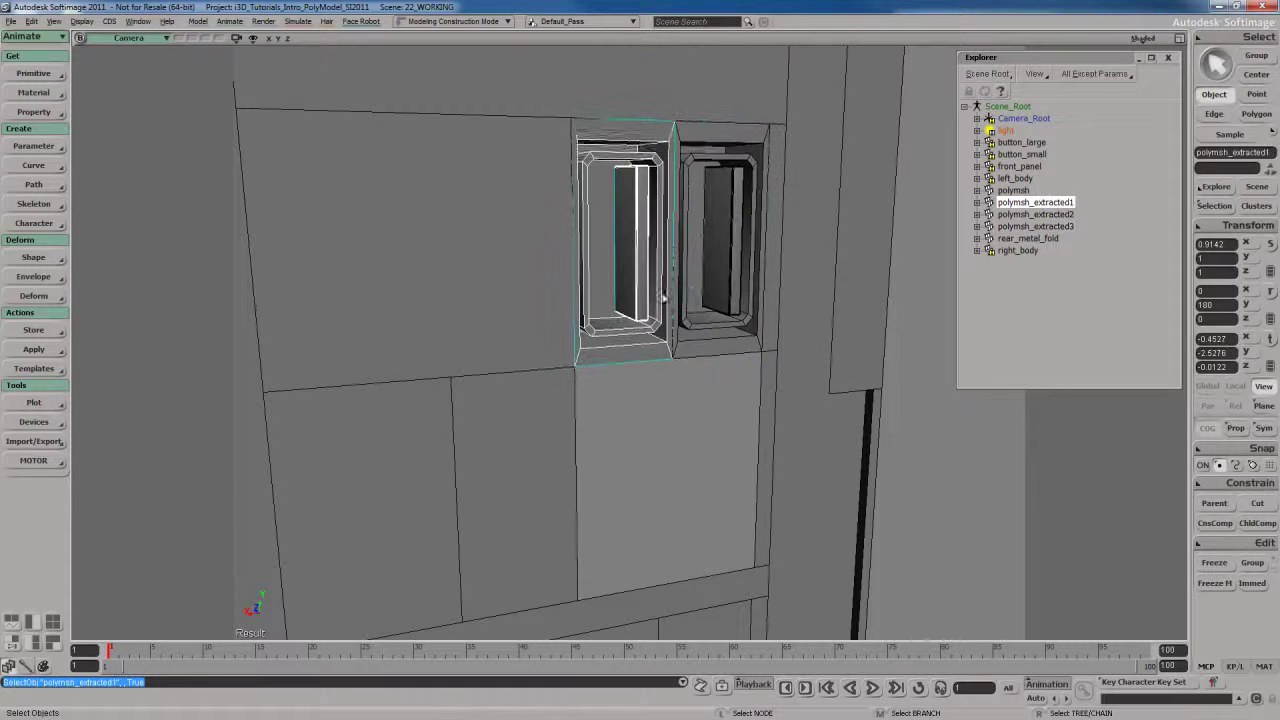
pyautogui.click(680, 310)
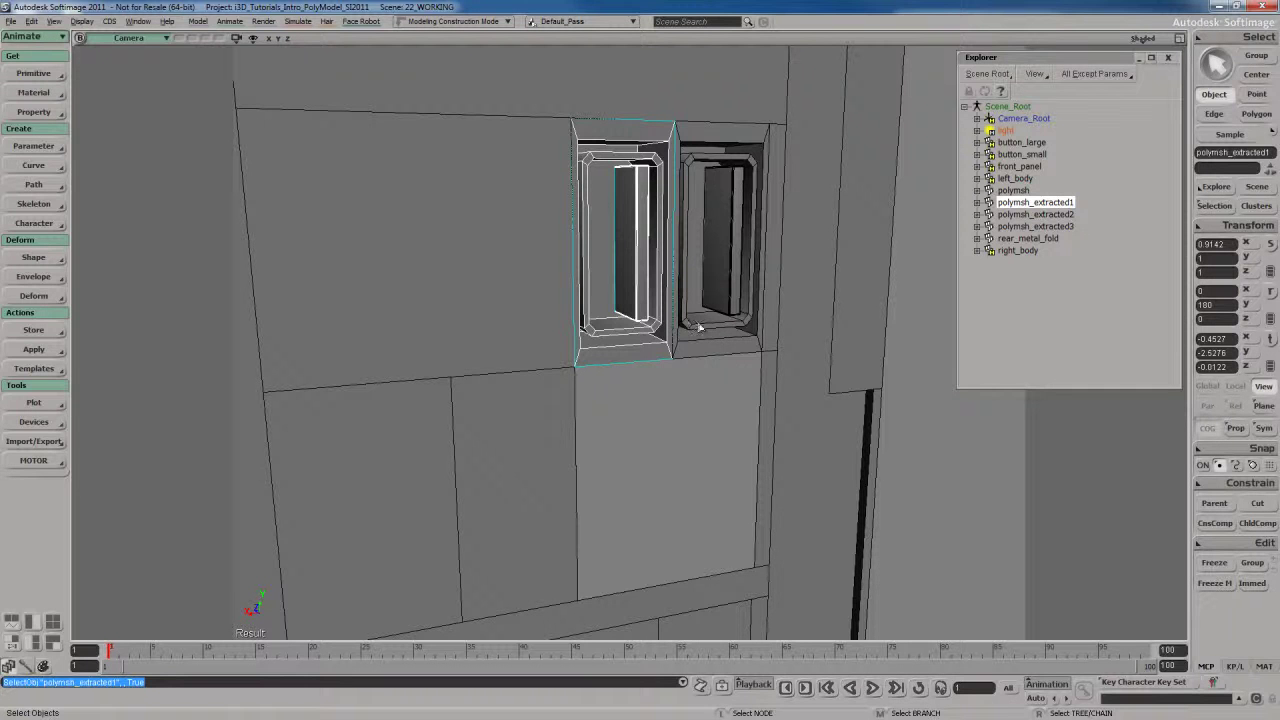
pyautogui.click(702, 268)
pyautogui.click(688, 286)
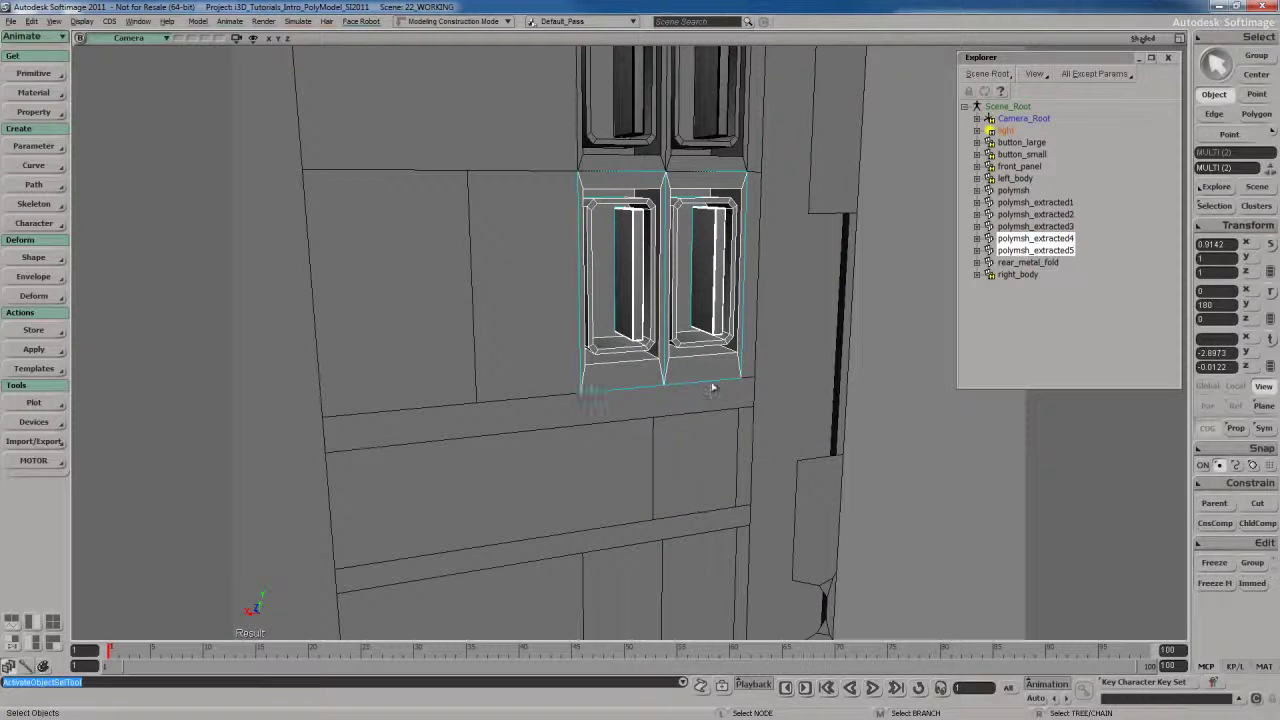
# Delete the two narrow cell polygons in the rear panel's lowest port row
pyautogui.moveTo(714, 376); pyautogui.dragTo(629, 416, button='middle')
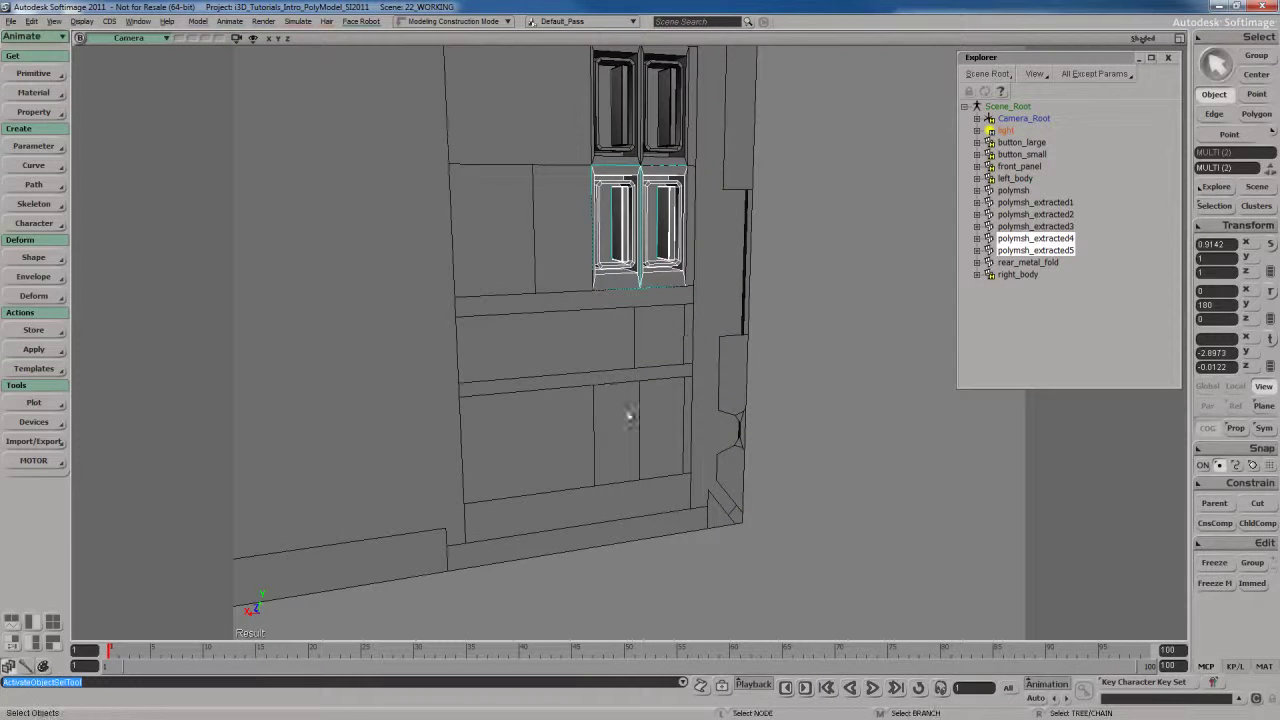
pyautogui.click(618, 436)
pyautogui.scroll(2, 648, 427)
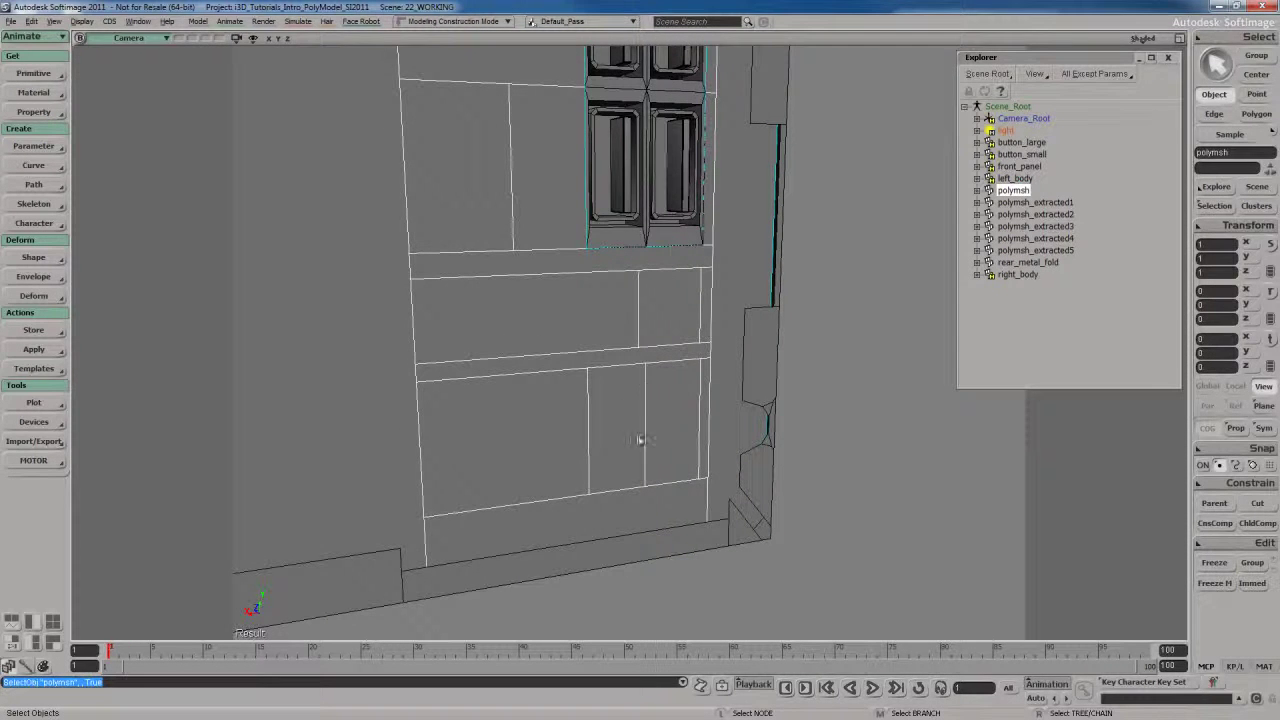
pyautogui.press('u')
pyautogui.moveTo(623, 437); pyautogui.dragTo(665, 423)
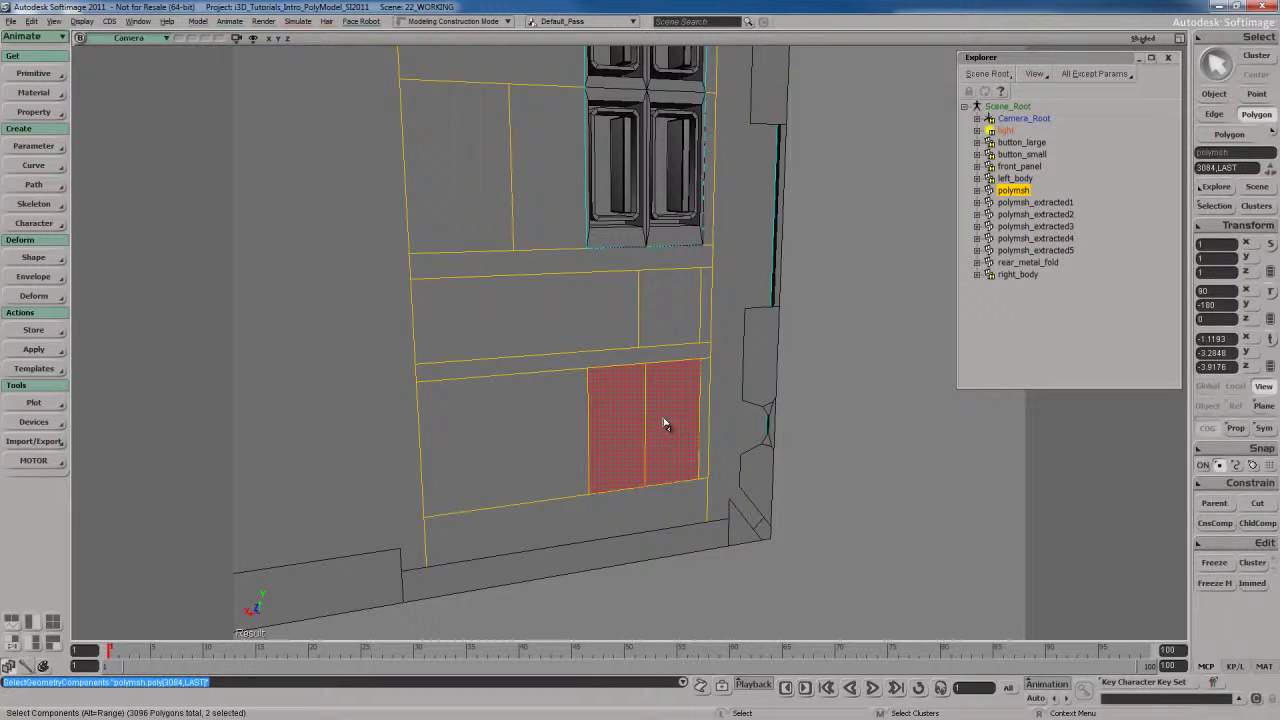
pyautogui.press('Delete')
# Duplicate the second-row port pair and snap the copies to the lowest opening's upper corner, at Y about -3.6038
pyautogui.moveTo(663, 428); pyautogui.dragTo(619, 185, button='middle')
pyautogui.press('space')
pyautogui.click(615, 248)
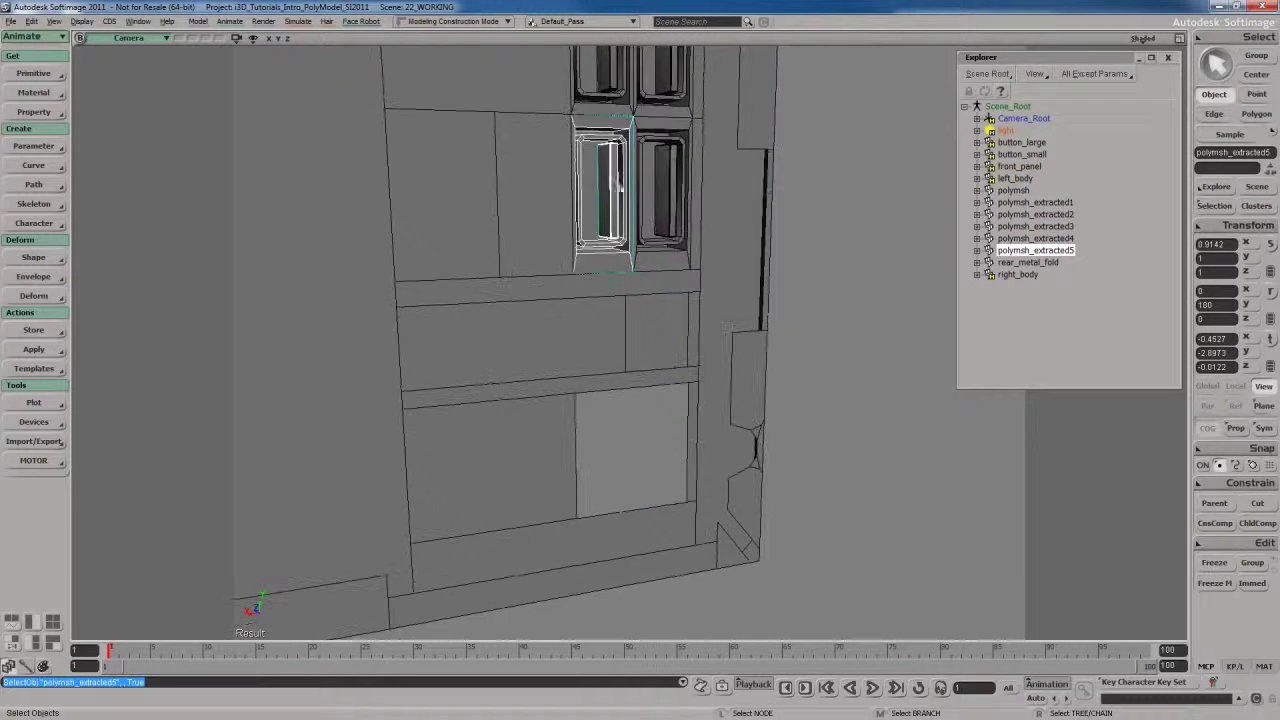
pyautogui.keyDown('shift'); pyautogui.click(660, 214); pyautogui.keyUp('shift')
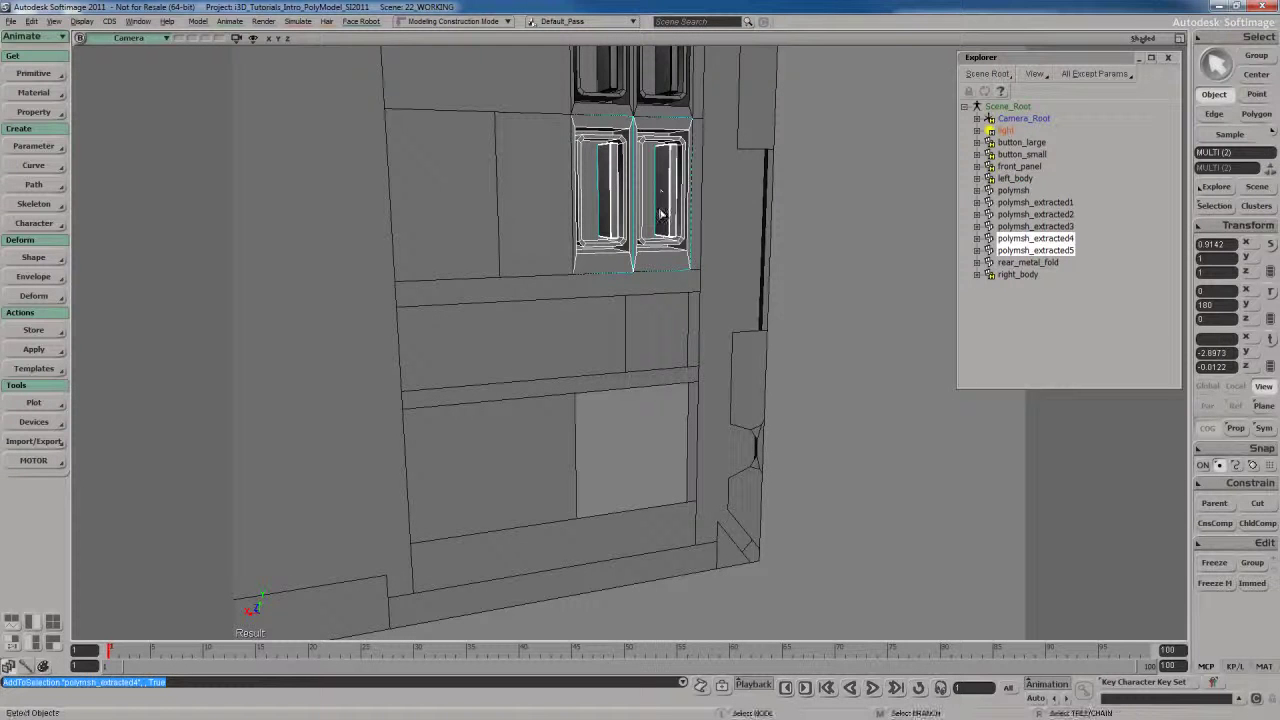
pyautogui.hotkey('ctrl', 'd')
pyautogui.moveTo(660, 214); pyautogui.dragTo(660, 495)
pyautogui.moveTo(660, 495); pyautogui.dragTo(770, 493, button='middle')
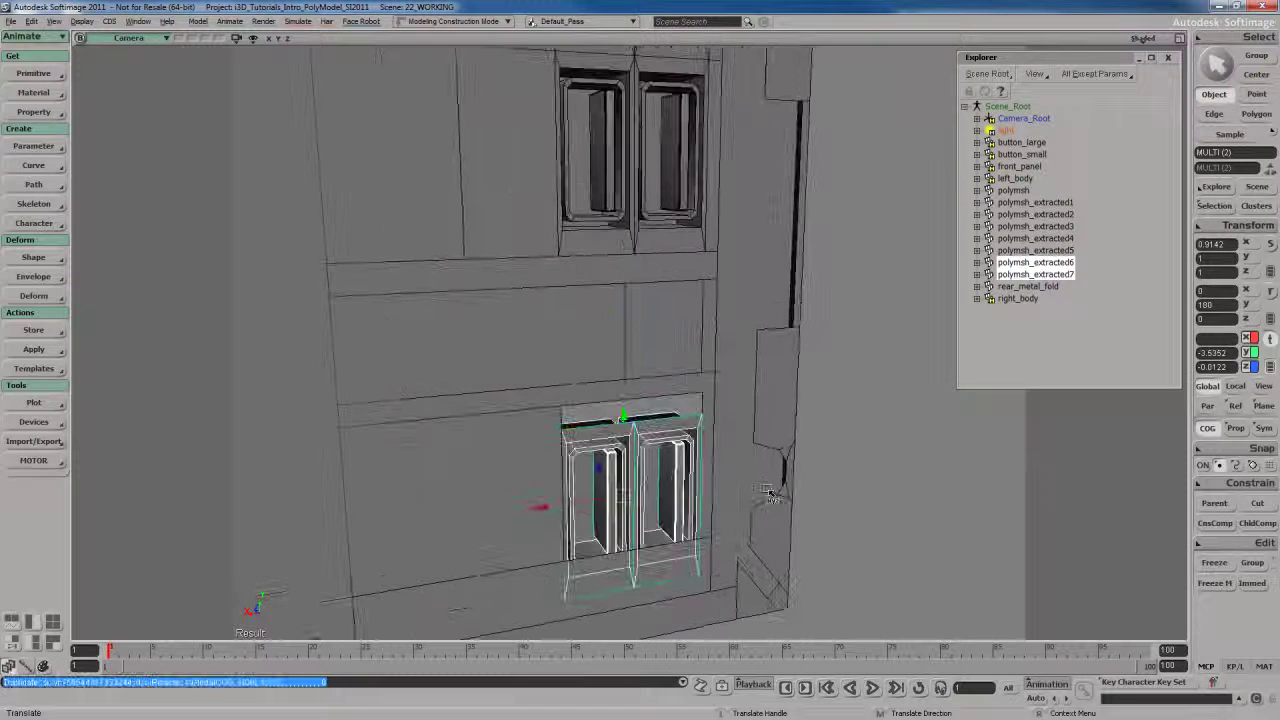
pyautogui.scroll(5, 723, 480)
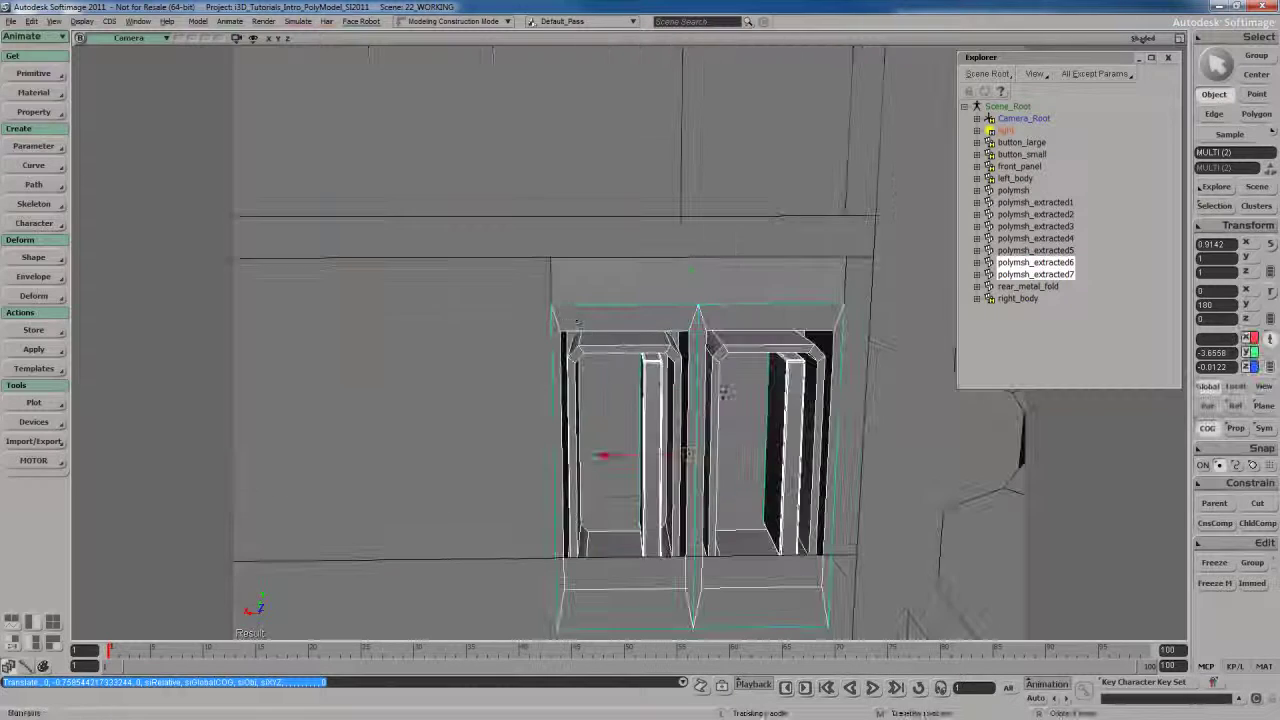
pyautogui.press('alt')
pyautogui.press('s')
pyautogui.moveTo(555, 308); pyautogui.dragTo(650, 455, button='right')
pyautogui.press('s')
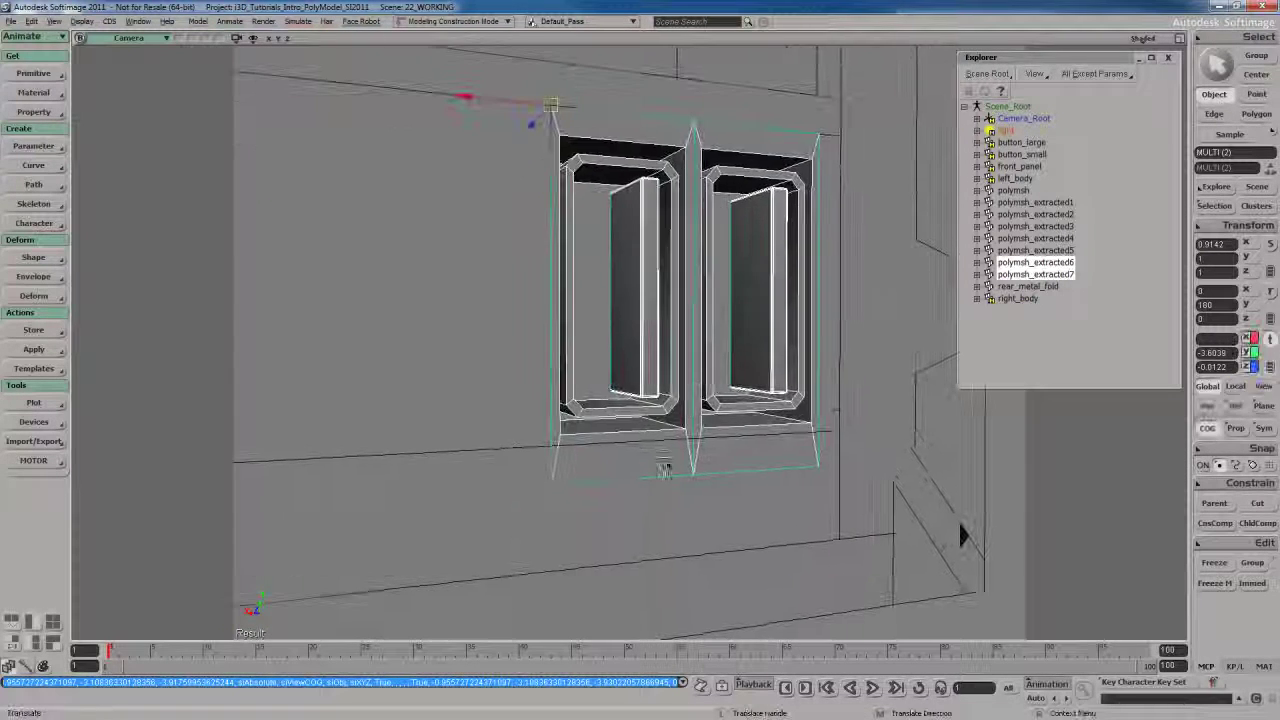
# Snap the lowest port pair's bottom corner points onto the opening's lower edge with the Tweak Component tool
pyautogui.press('m')
pyautogui.moveTo(566, 490); pyautogui.dragTo(551, 455)
pyautogui.moveTo(703, 487); pyautogui.dragTo(697, 447)
pyautogui.moveTo(822, 471); pyautogui.dragTo(809, 443)
pyautogui.moveTo(809, 434); pyautogui.dragTo(660, 420, button='right')
pyautogui.moveTo(612, 604); pyautogui.dragTo(663, 371, button='right')
pyautogui.press('space')
# Merge the six rectangular ports and the rear panel polymsh into one mesh
pyautogui.moveTo(663, 371); pyautogui.dragTo(680, 428, button='middle')
pyautogui.moveTo(680, 428); pyautogui.dragTo(633, 194, button='right')
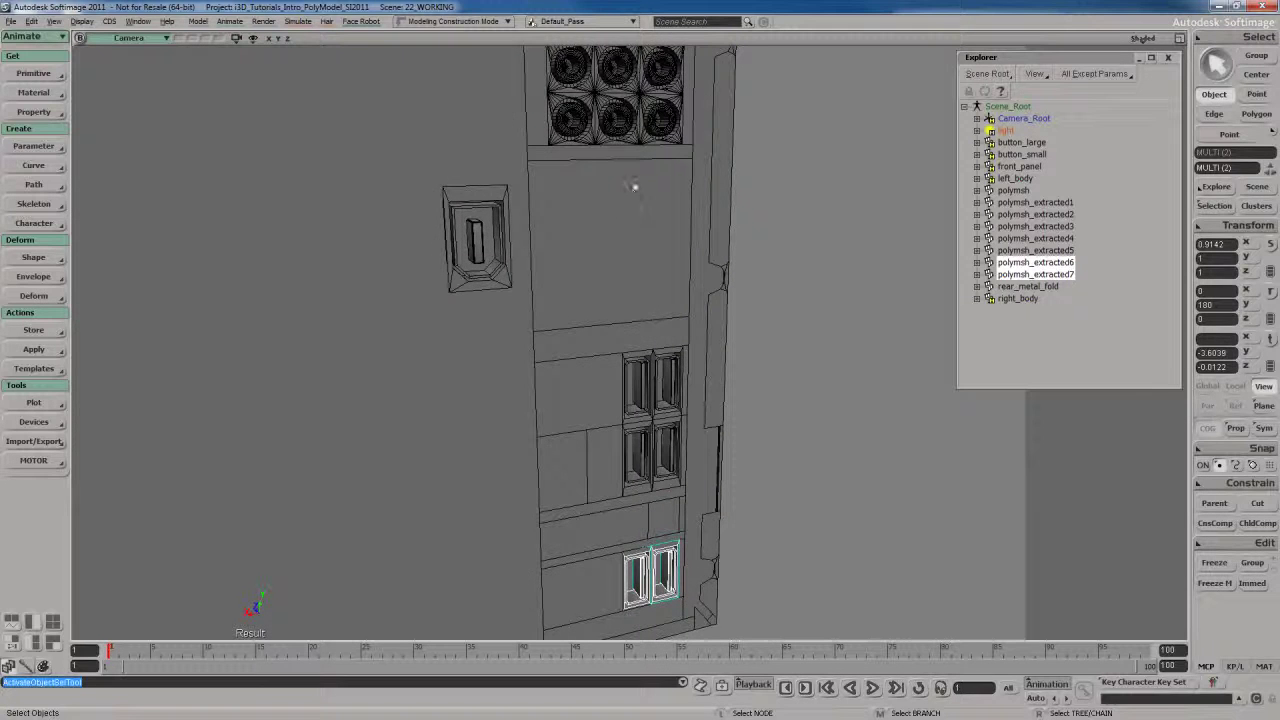
pyautogui.click(632, 345)
pyautogui.keyDown('shift'); pyautogui.click(662, 350); pyautogui.keyUp('shift')
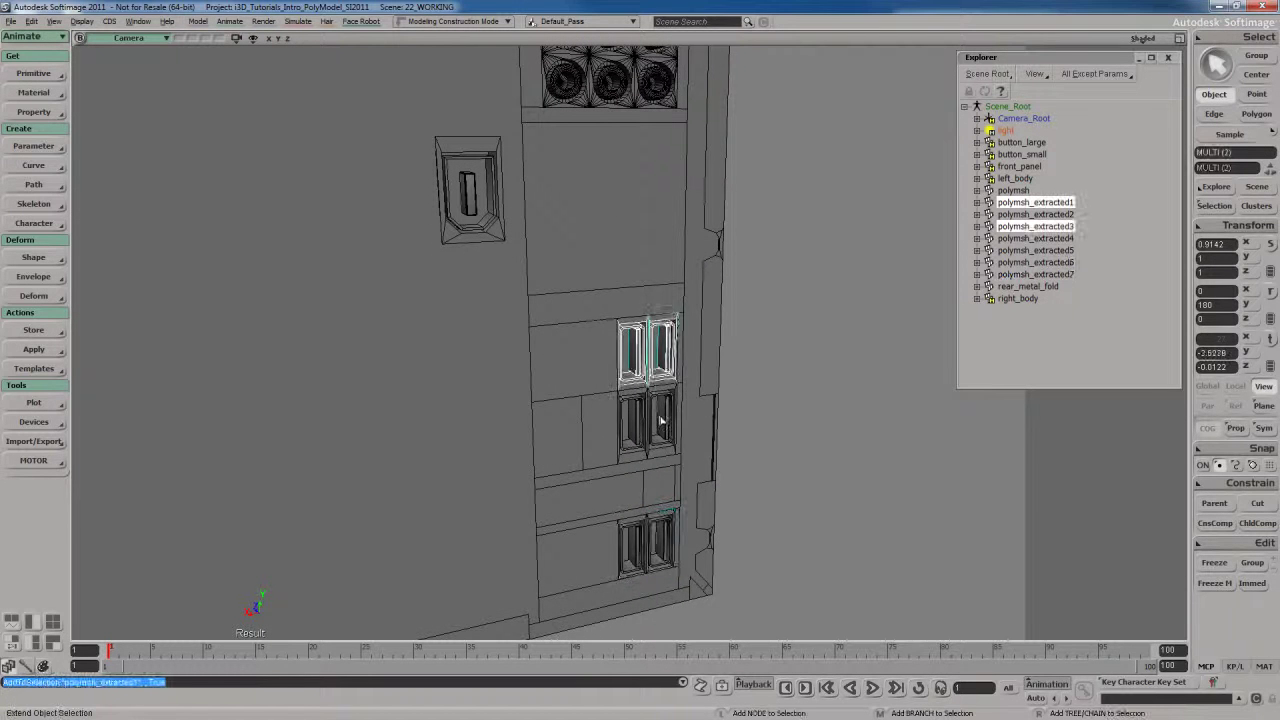
pyautogui.keyDown('shift'); pyautogui.click(660, 421); pyautogui.keyUp('shift')
pyautogui.keyDown('shift'); pyautogui.click(633, 435); pyautogui.keyUp('shift')
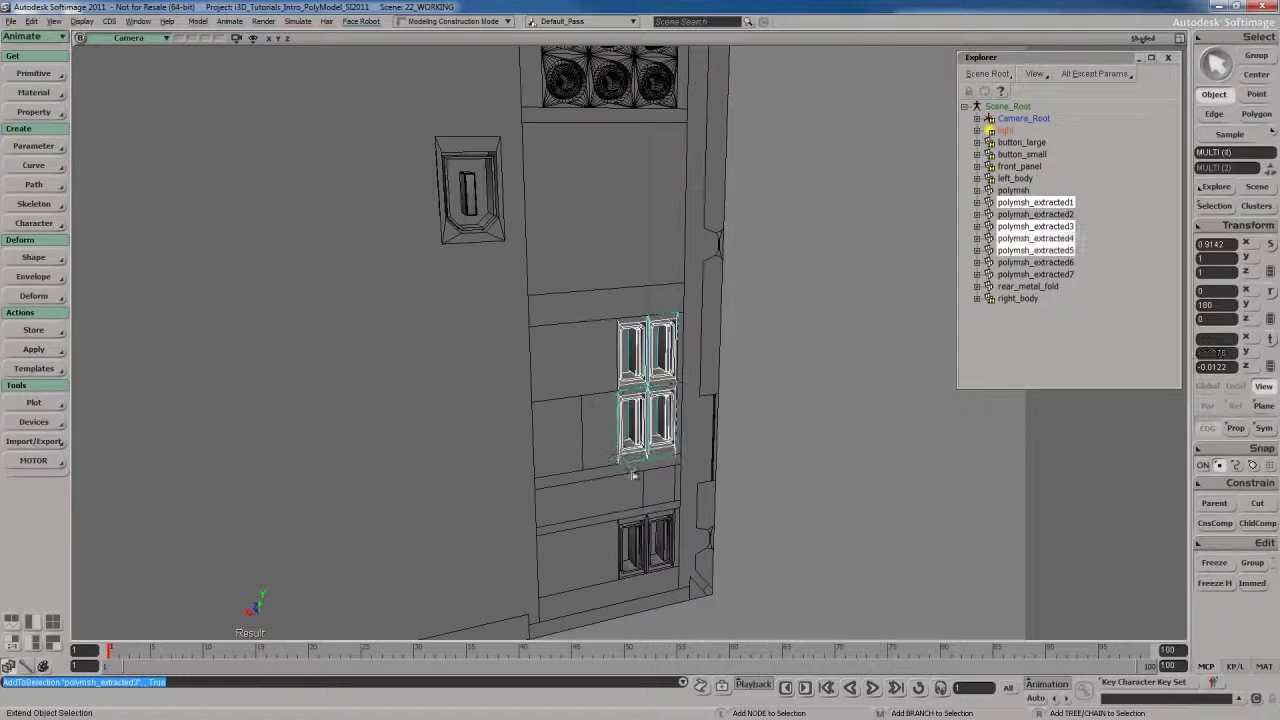
pyautogui.keyDown('shift'); pyautogui.click(591, 369); pyautogui.keyUp('shift')
pyautogui.rightClick(577, 298)
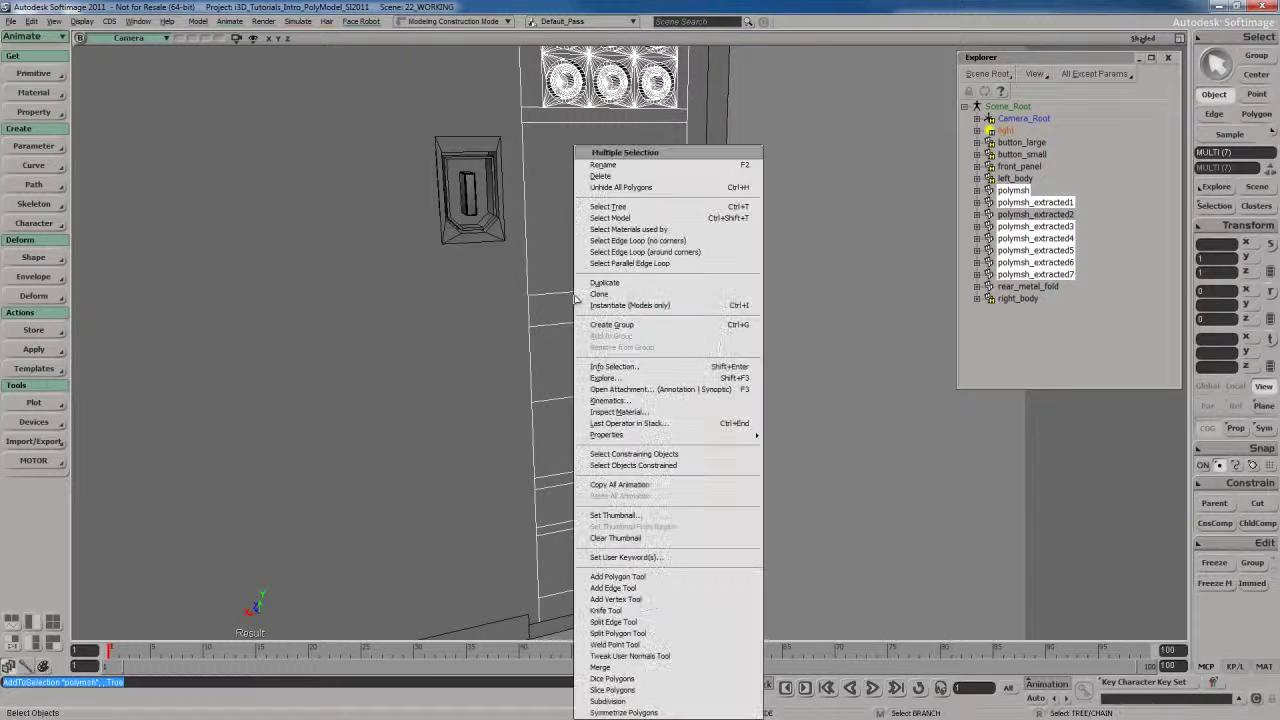
pyautogui.click(620, 667)
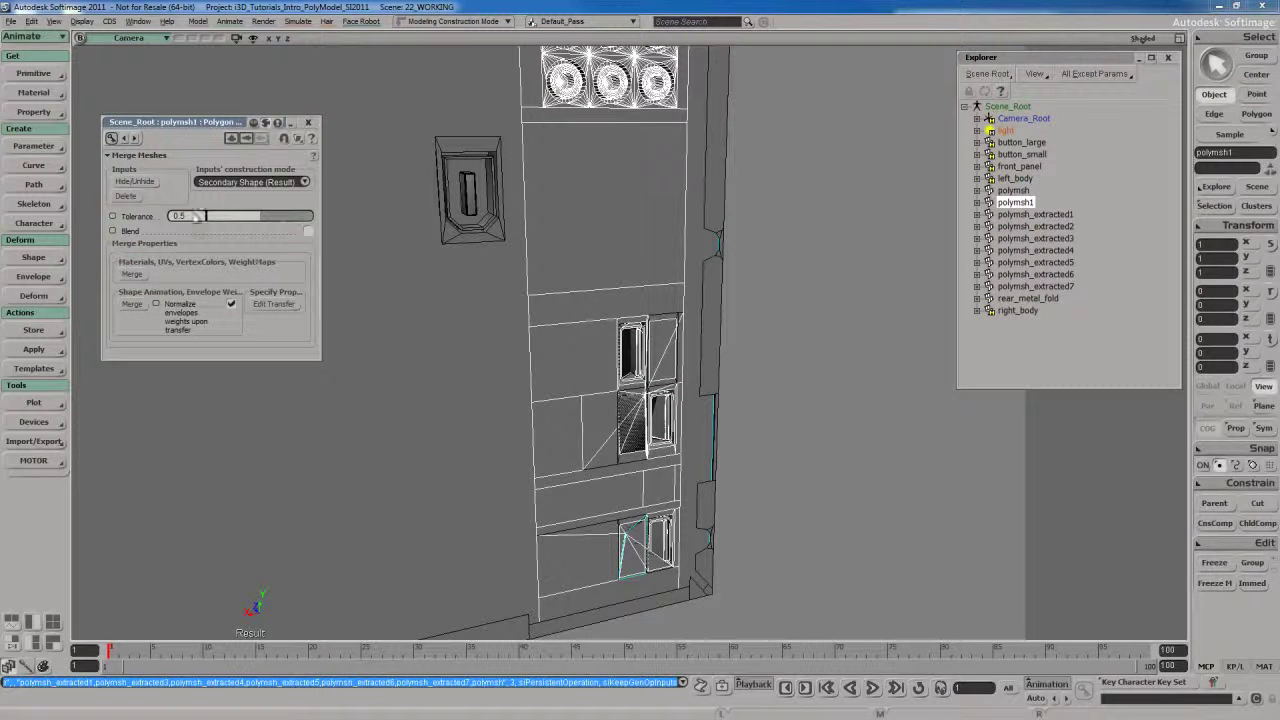
# Hide the merge's input objects, lower the merge tolerance to 0.0006 and delete the inputs
pyautogui.click(155, 185)
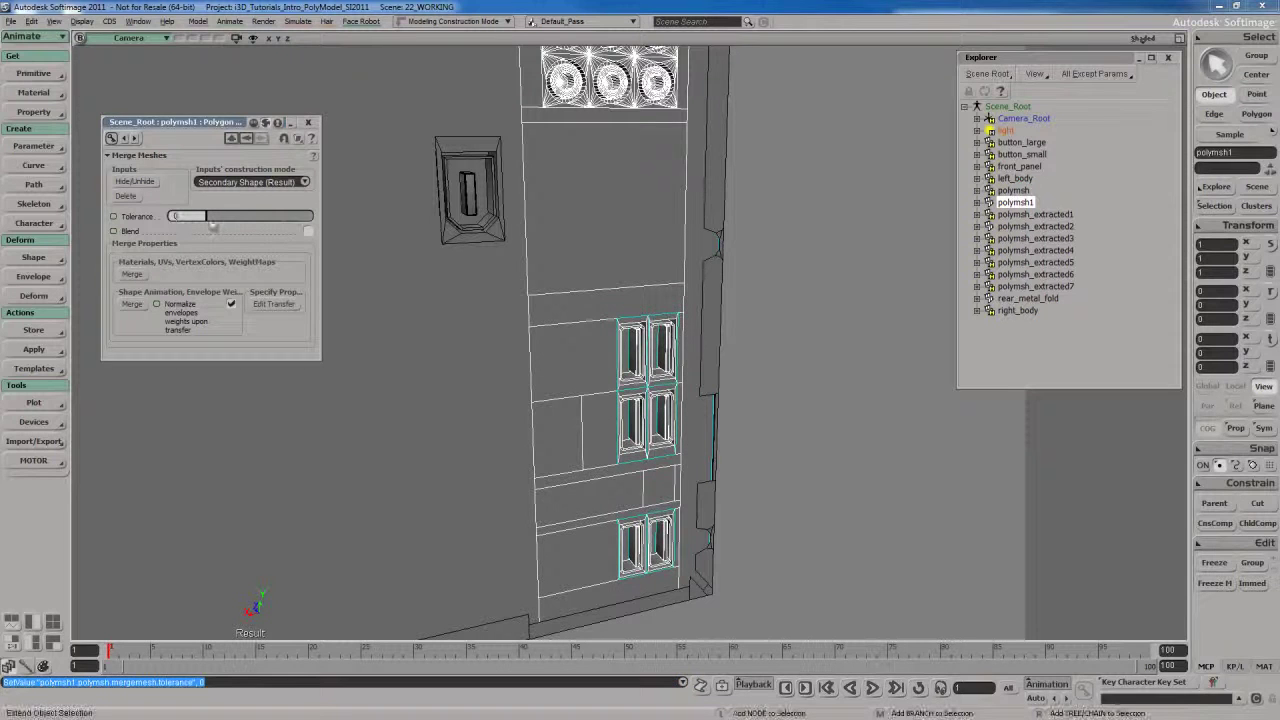
pyautogui.moveTo(210, 224); pyautogui.dragTo(212, 226)
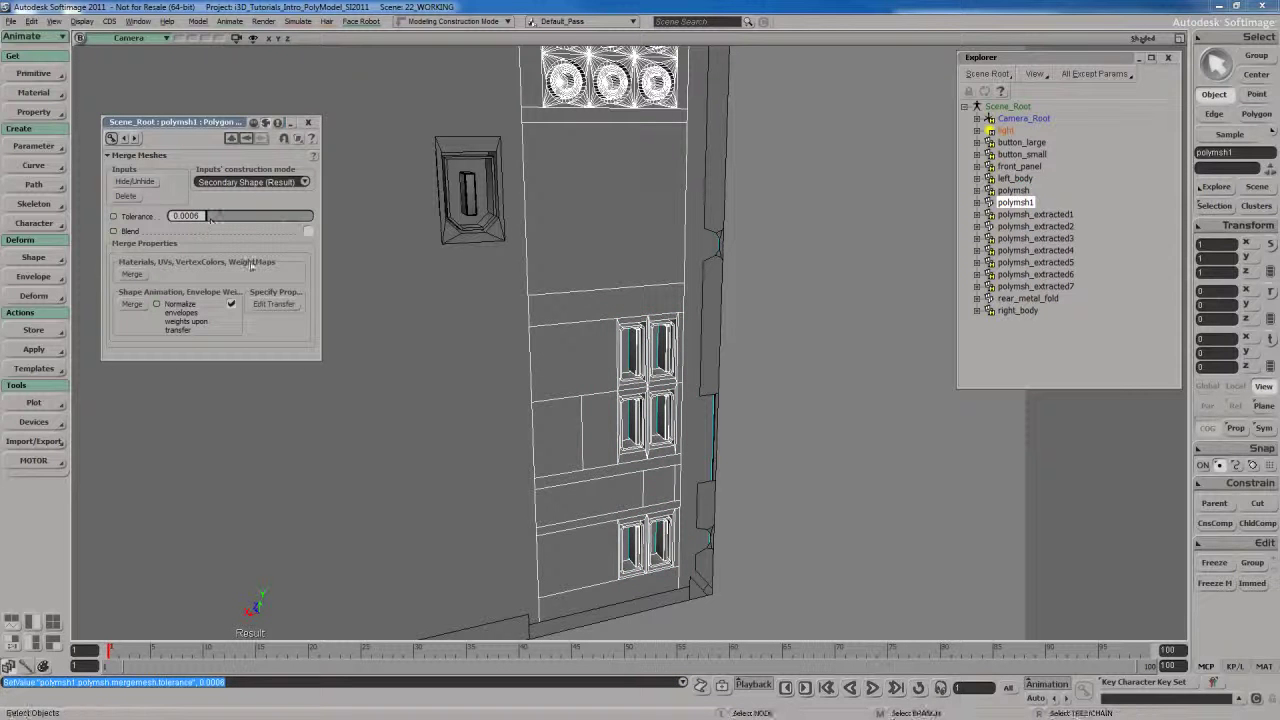
pyautogui.click(135, 197)
# Compare the merged panel with the reference image in the front view to locate the cell for the single port beside the second row
pyautogui.moveTo(588, 380)
pyautogui.mouseDown(button='middle')
pyautogui.moveTo(660, 449)
pyautogui.moveTo(585, 374)
pyautogui.mouseUp(button='middle')
pyautogui.click(585, 374)
pyautogui.moveTo(614, 394); pyautogui.dragTo(611, 366, button='right')
pyautogui.press('space')
pyautogui.click(626, 428)
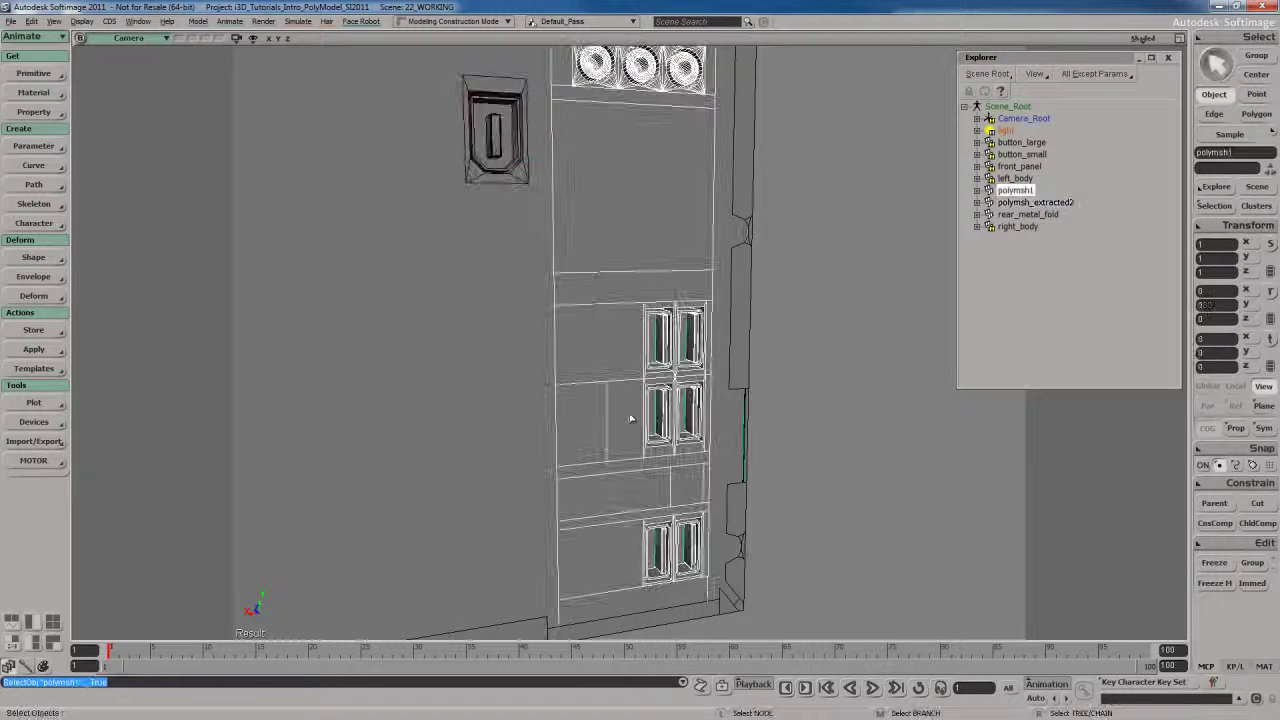
pyautogui.press('F12')
pyautogui.scroll(-5, 572, 394)
pyautogui.press('u')
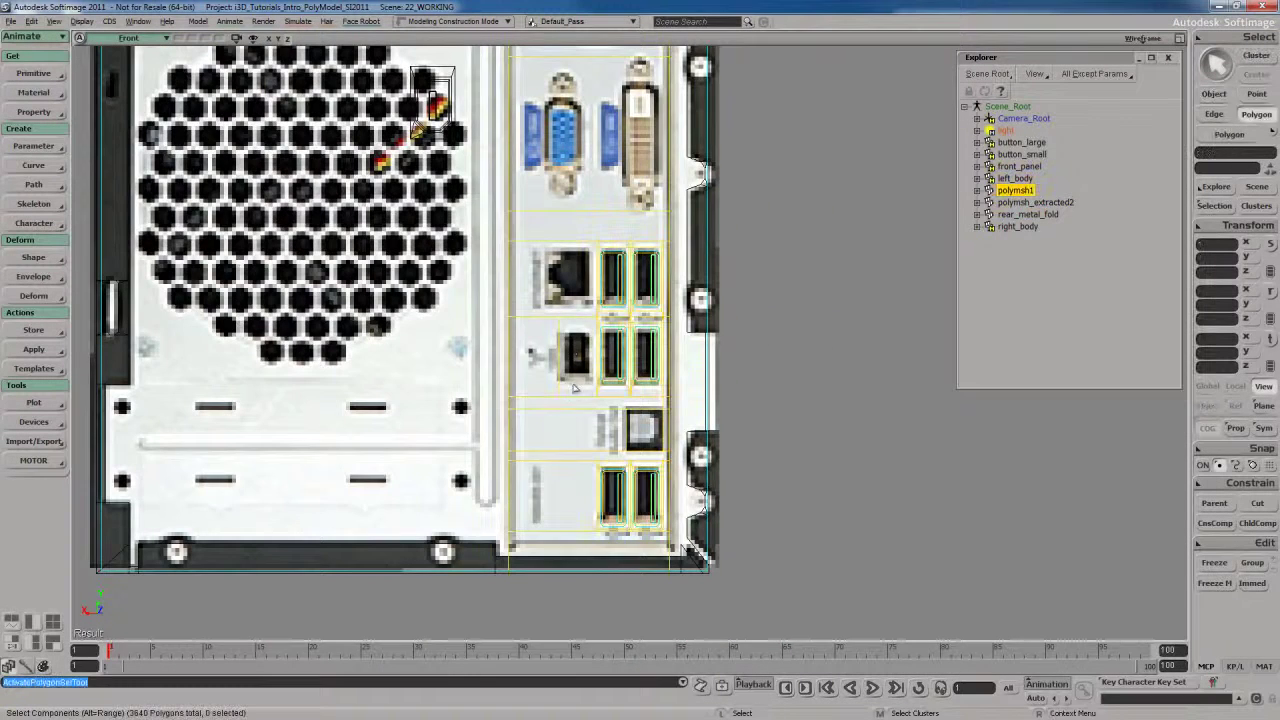
pyautogui.click(577, 360)
# Snap the loose angled-corner port onto the upper corner of the second-row cell, at about X 0.381, Y -2.8903
pyautogui.moveTo(577, 373); pyautogui.dragTo(770, 264, button='middle')
pyautogui.press('s')
pyautogui.moveTo(645, 442); pyautogui.dragTo(523, 357)
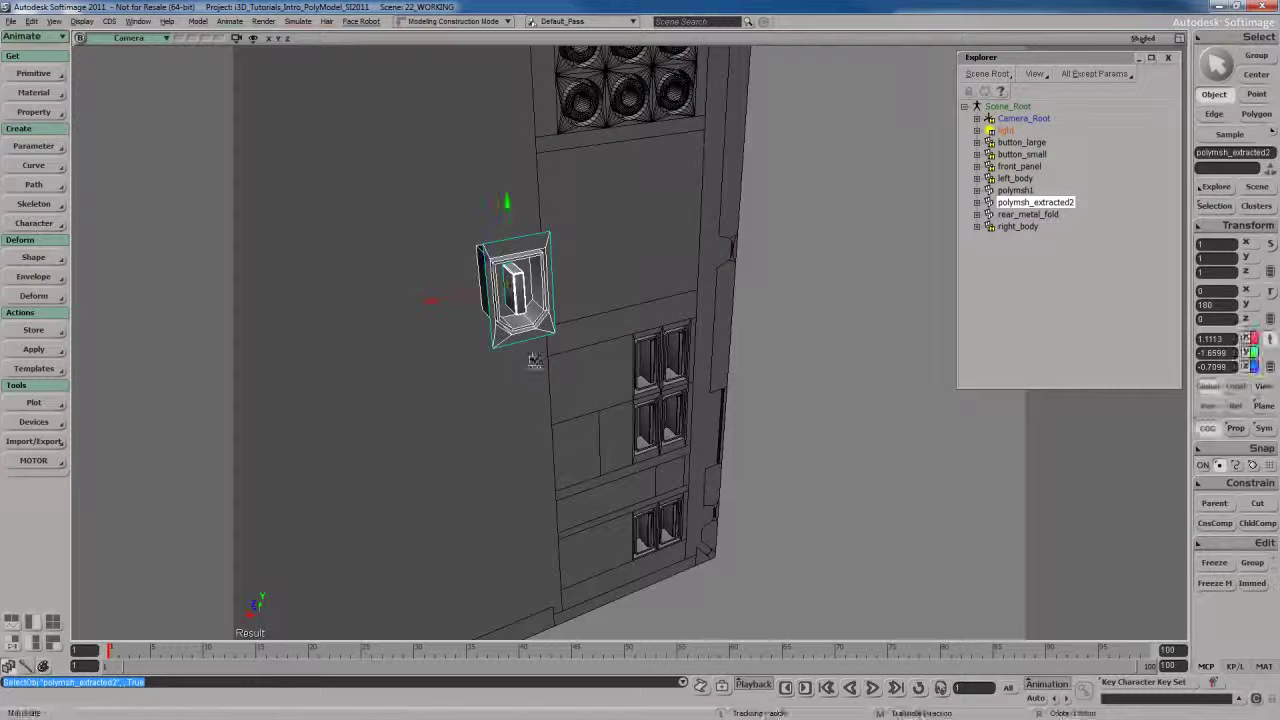
pyautogui.press('v')
pyautogui.press('r')
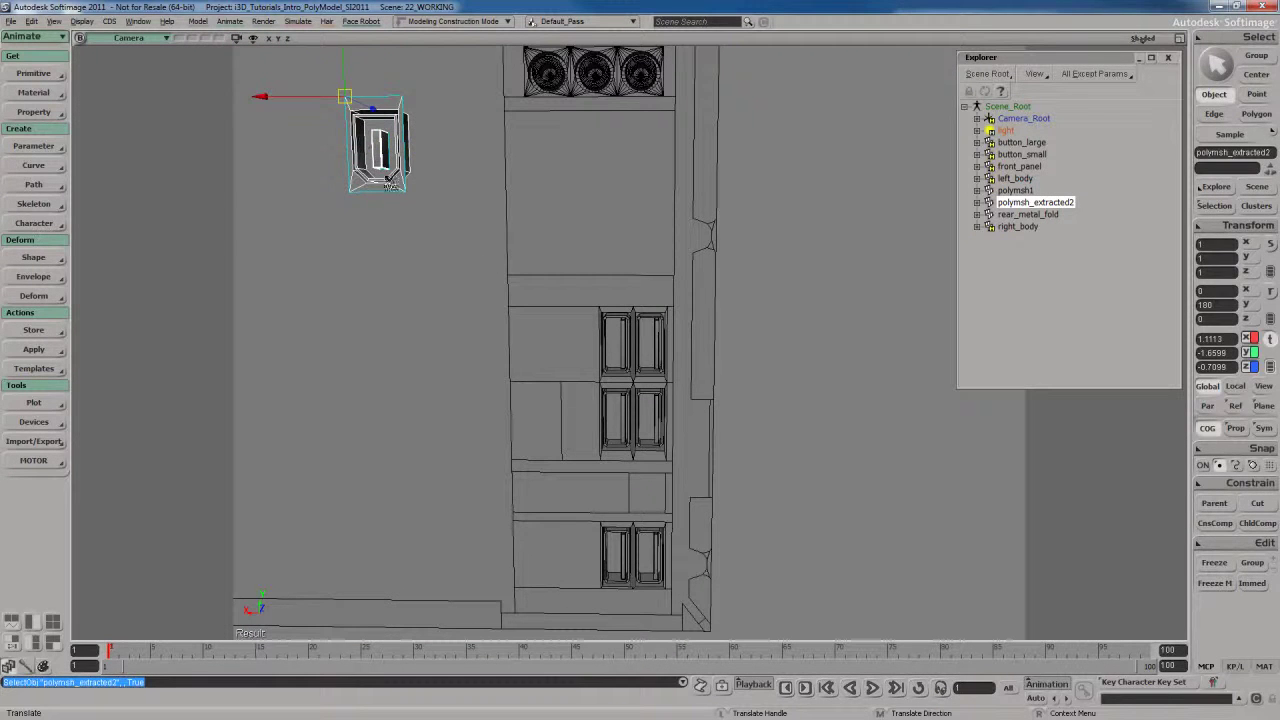
pyautogui.moveTo(333, 100); pyautogui.dragTo(558, 385)
pyautogui.press('s')
pyautogui.press('f')
pyautogui.press('r')
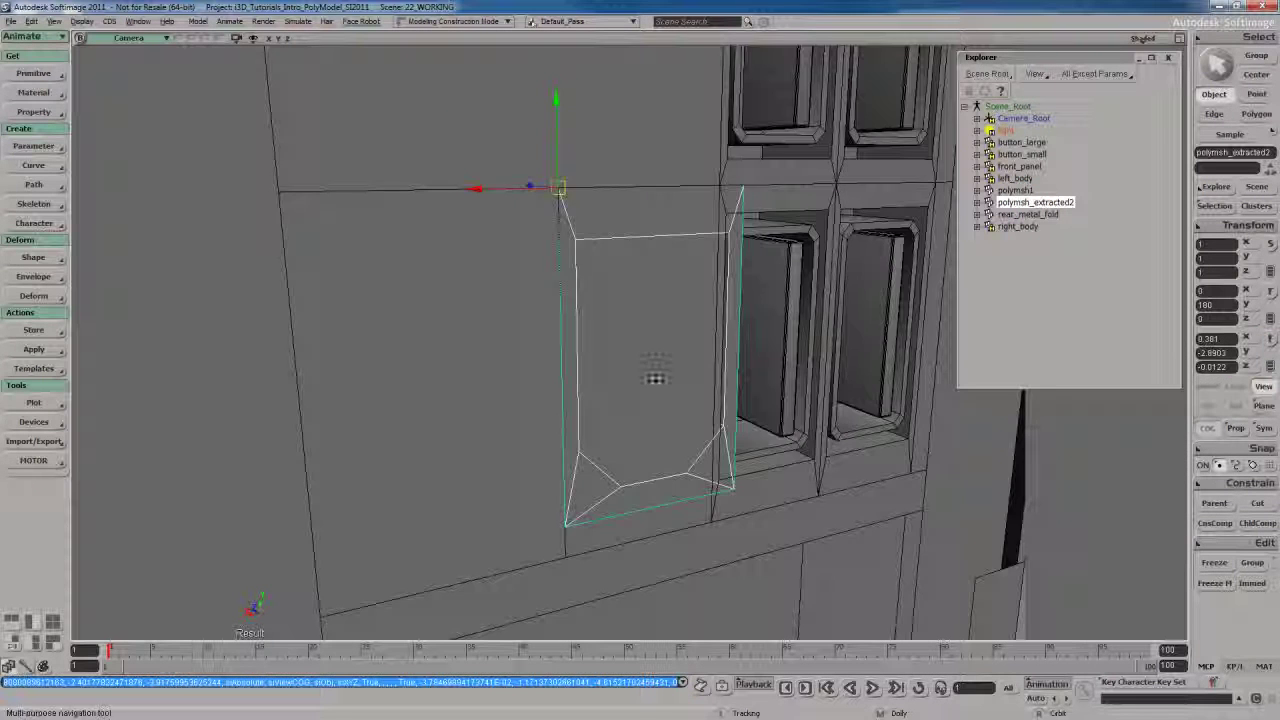
# Scale the angled-corner port to 0.9444 in X and shift it to about X 0.3276 to fit the cell's width
pyautogui.press('v')
pyautogui.moveTo(726, 405); pyautogui.dragTo(714, 407)
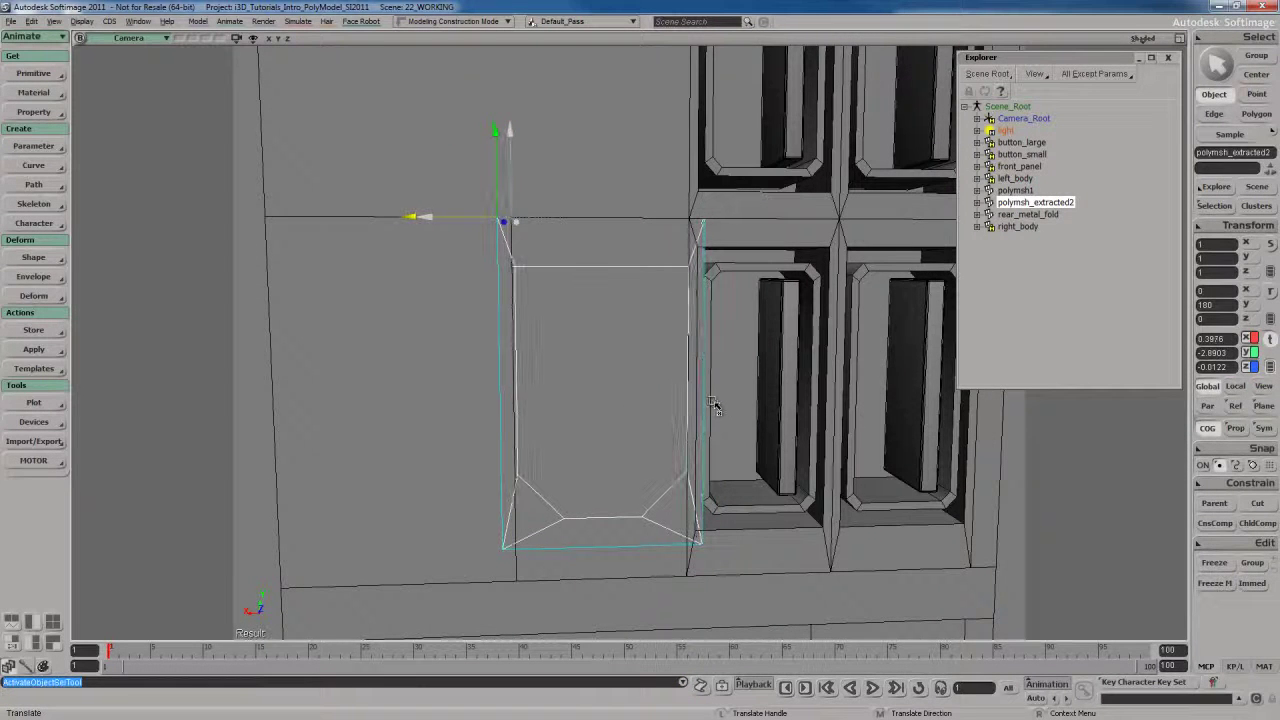
pyautogui.press('x')
pyautogui.moveTo(748, 405); pyautogui.dragTo(736, 400)
pyautogui.press('v')
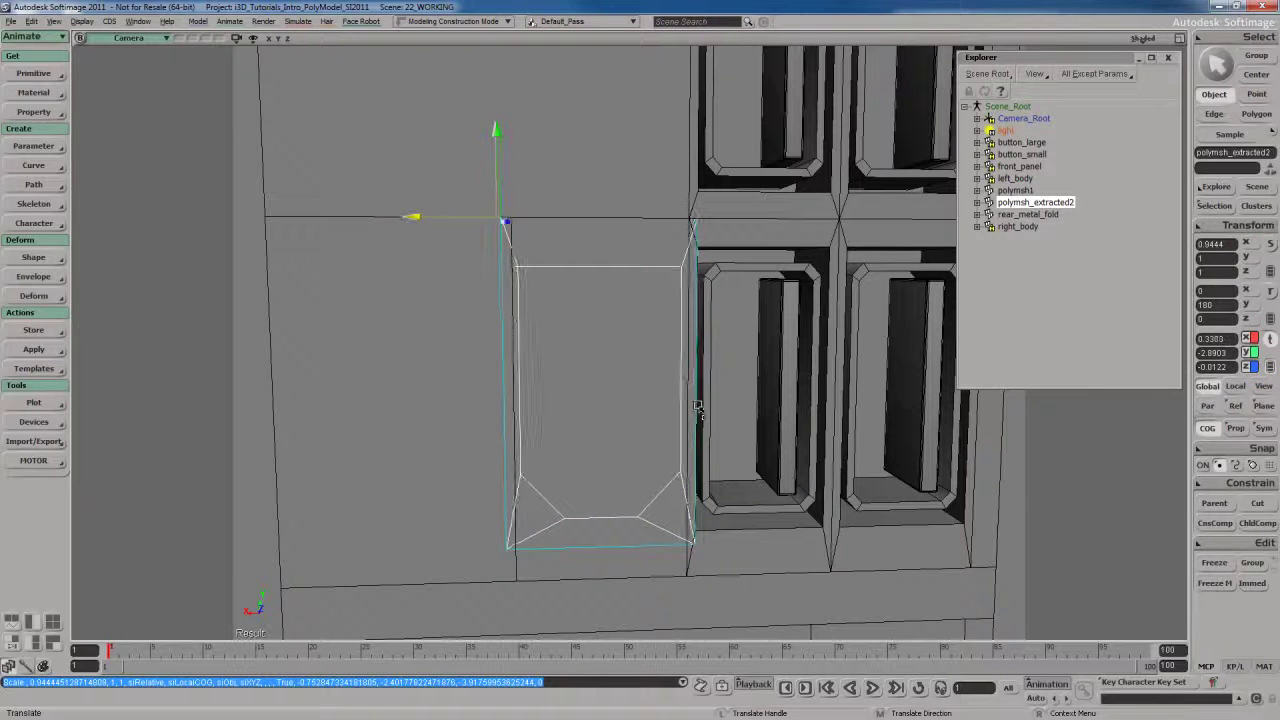
pyautogui.press('s')
pyautogui.moveTo(677, 397); pyautogui.dragTo(678, 405, button='right')
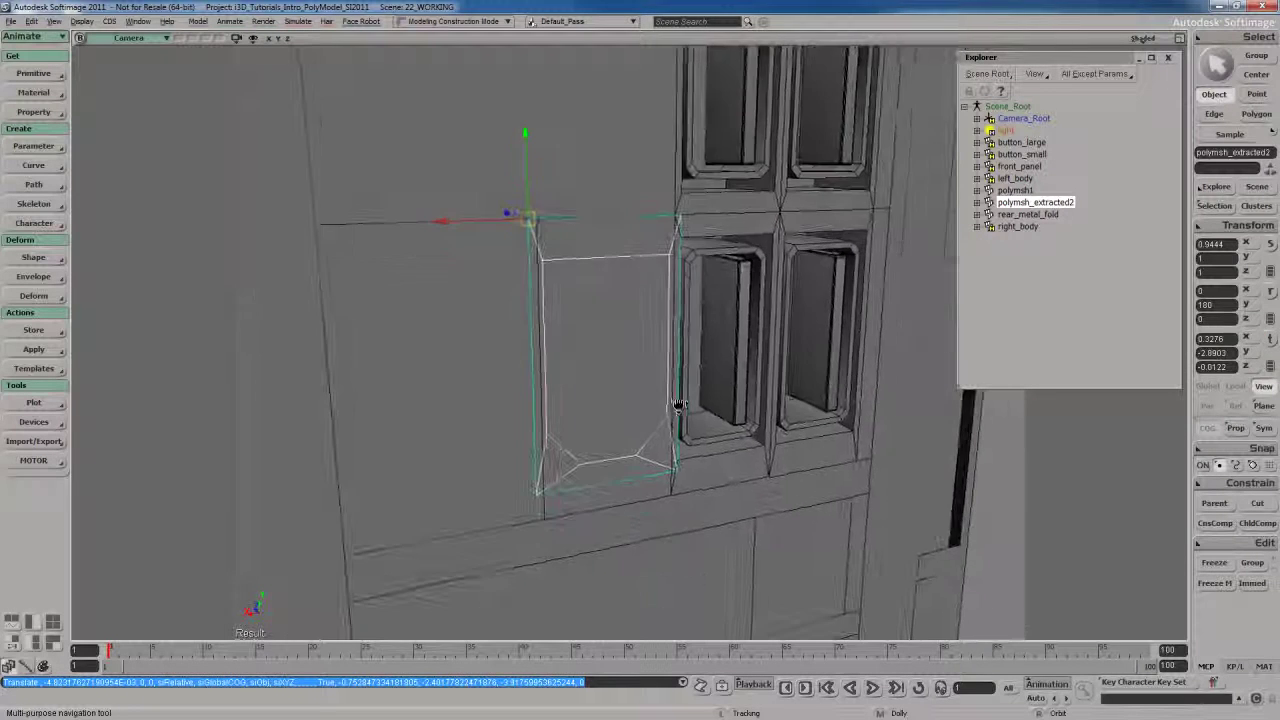
# Delete the panel polygon covering the angled-corner port and reselect the port object
pyautogui.click(631, 505)
pyautogui.press('u')
pyautogui.click(615, 423)
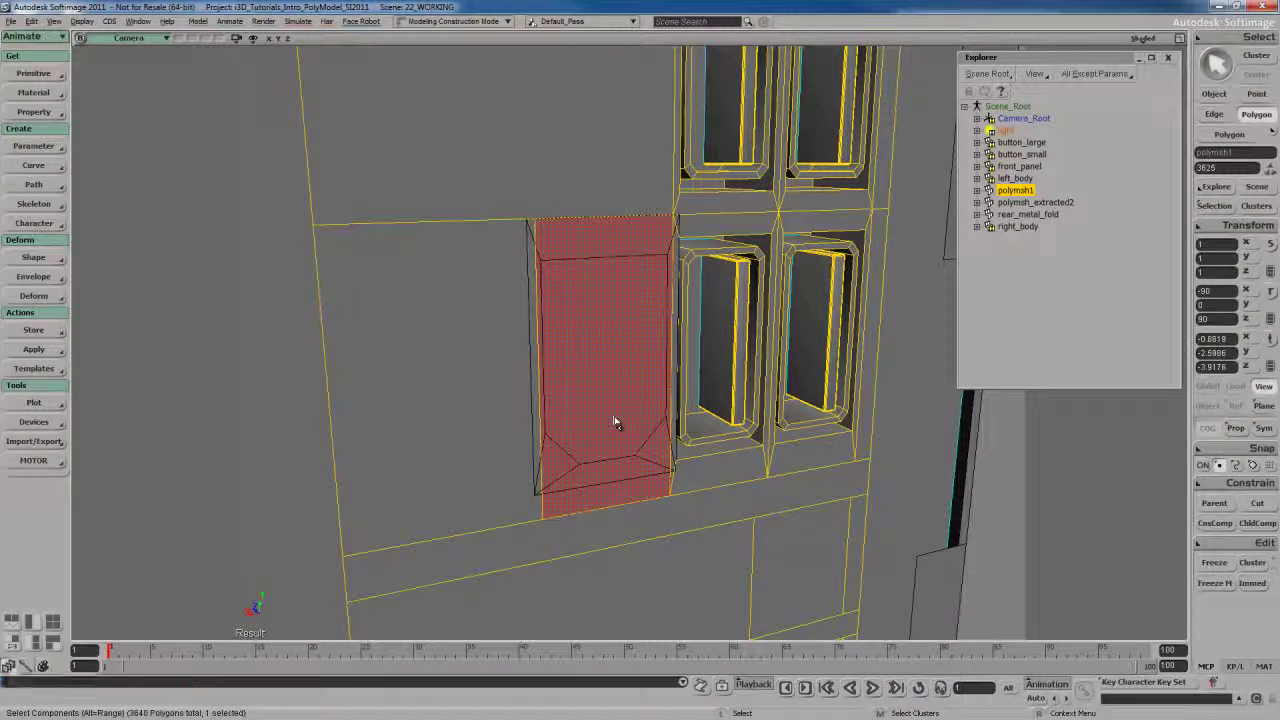
pyautogui.press('Delete')
pyautogui.press('space')
pyautogui.click(615, 423)
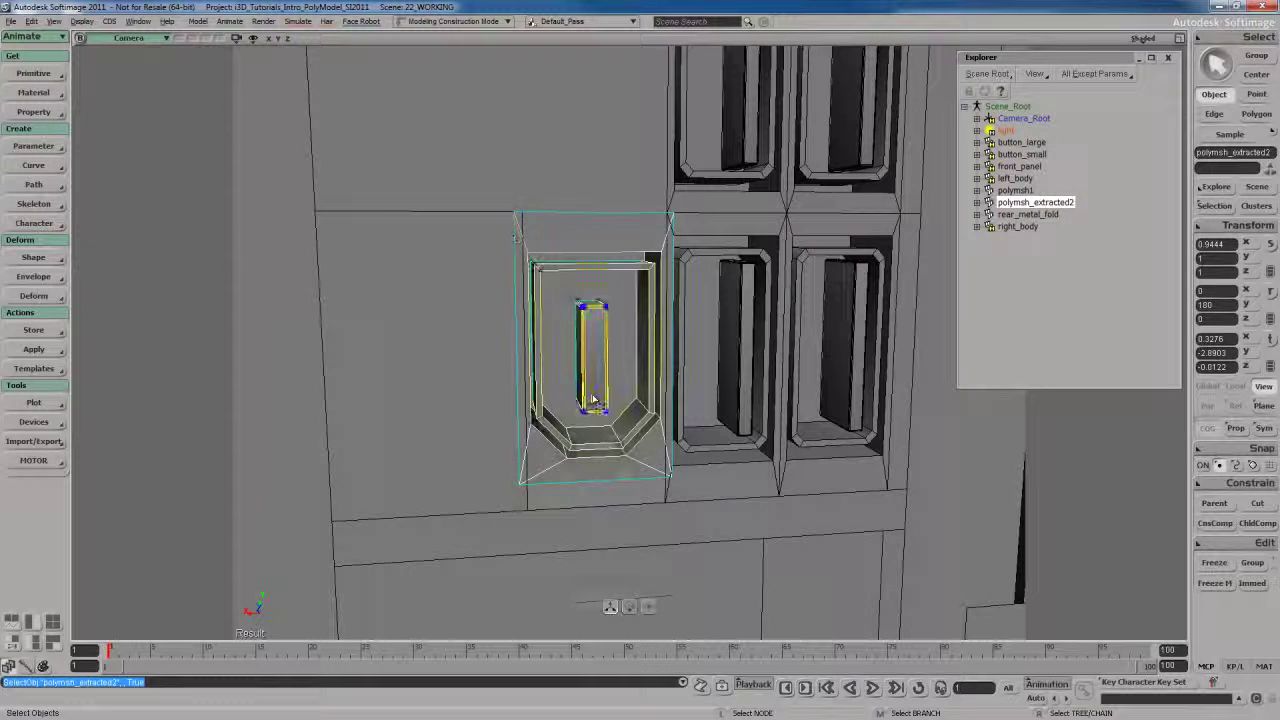
# Snap the angled-corner port's outer corner points onto the opening's corners with the Tweak Component tool
pyautogui.press('m')
pyautogui.scroll(2, 592, 399)
pyautogui.click(688, 181)
pyautogui.moveTo(652, 532); pyautogui.dragTo(652, 362, button='middle')
pyautogui.moveTo(471, 317); pyautogui.dragTo(500, 368)
pyautogui.press('space')
# Merge the rear panel mesh and the angled-corner port into one polygon mesh
pyautogui.scroll(-3, 500, 365)
pyautogui.moveTo(500, 365); pyautogui.dragTo(657, 349, button='right')
pyautogui.scroll(-3, 590, 368)
pyautogui.press('s')
pyautogui.click(658, 347)
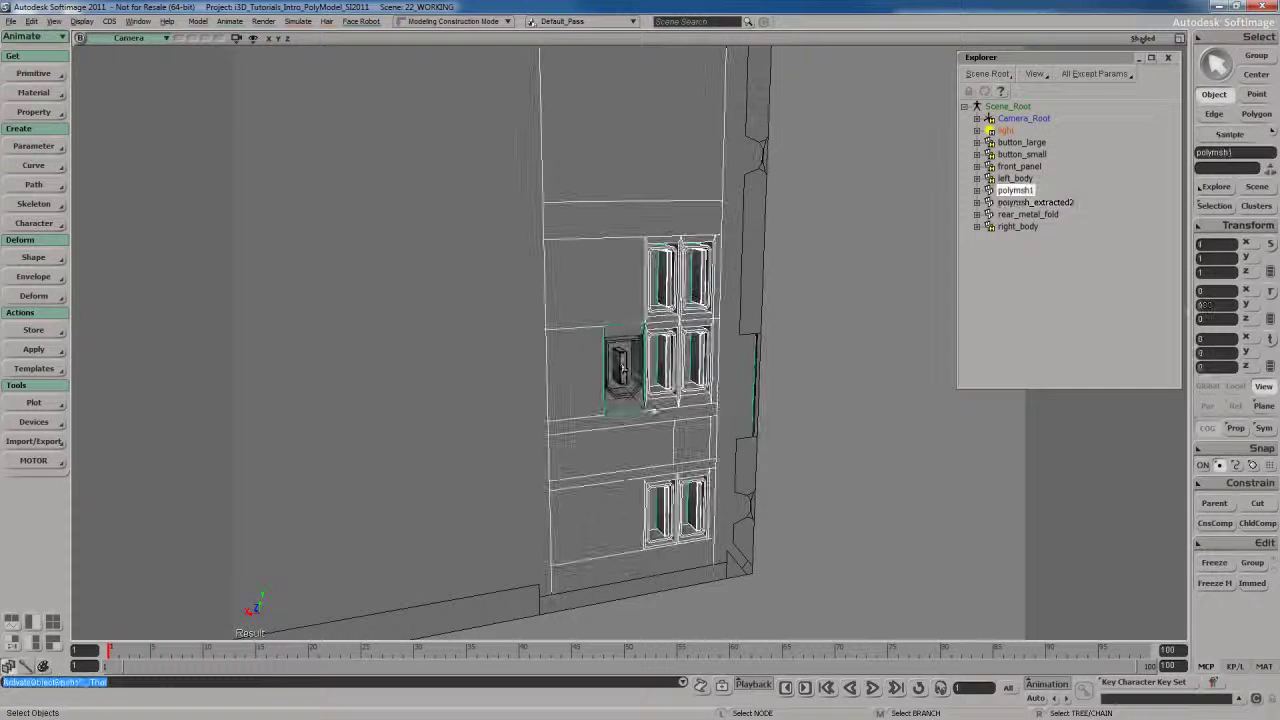
pyautogui.keyDown('shift'); pyautogui.click(622, 368); pyautogui.keyUp('shift')
pyautogui.rightClick(622, 400)
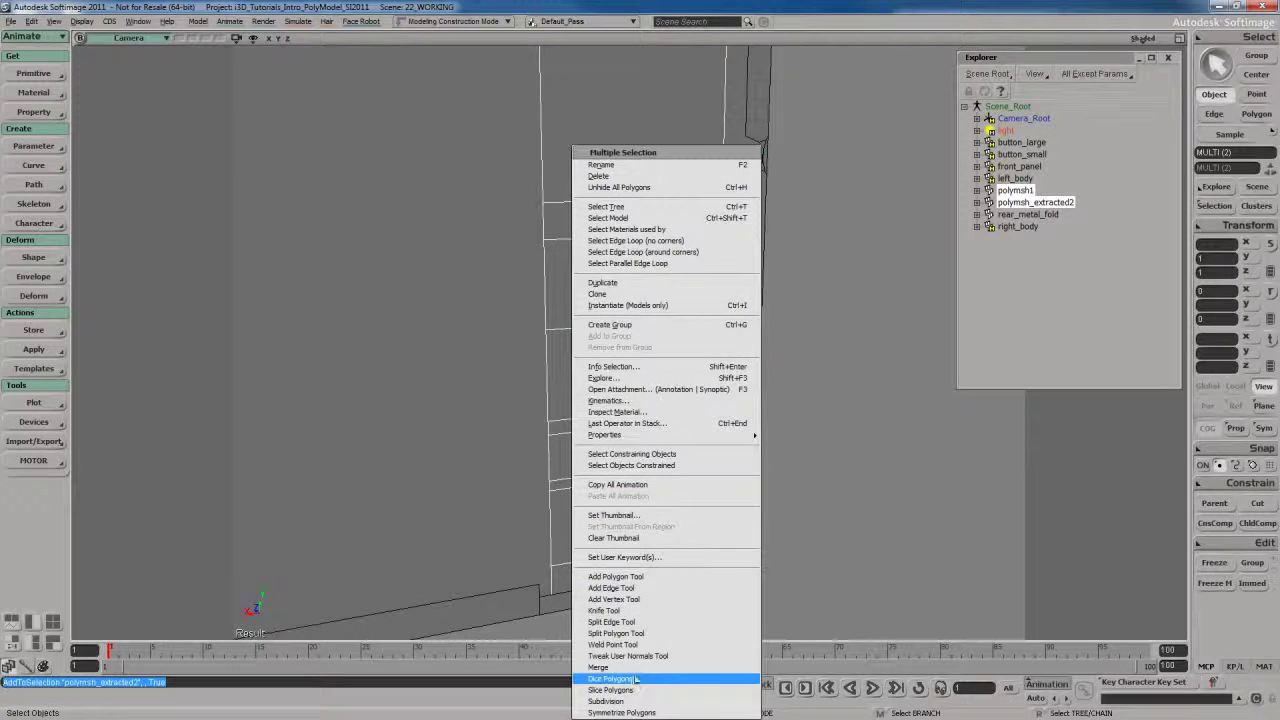
pyautogui.click(600, 667)
# Hide the merge inputs, lower the tolerance to about 0.0129, delete the inputs and freeze the merged mesh's modeling history
pyautogui.click(150, 182)
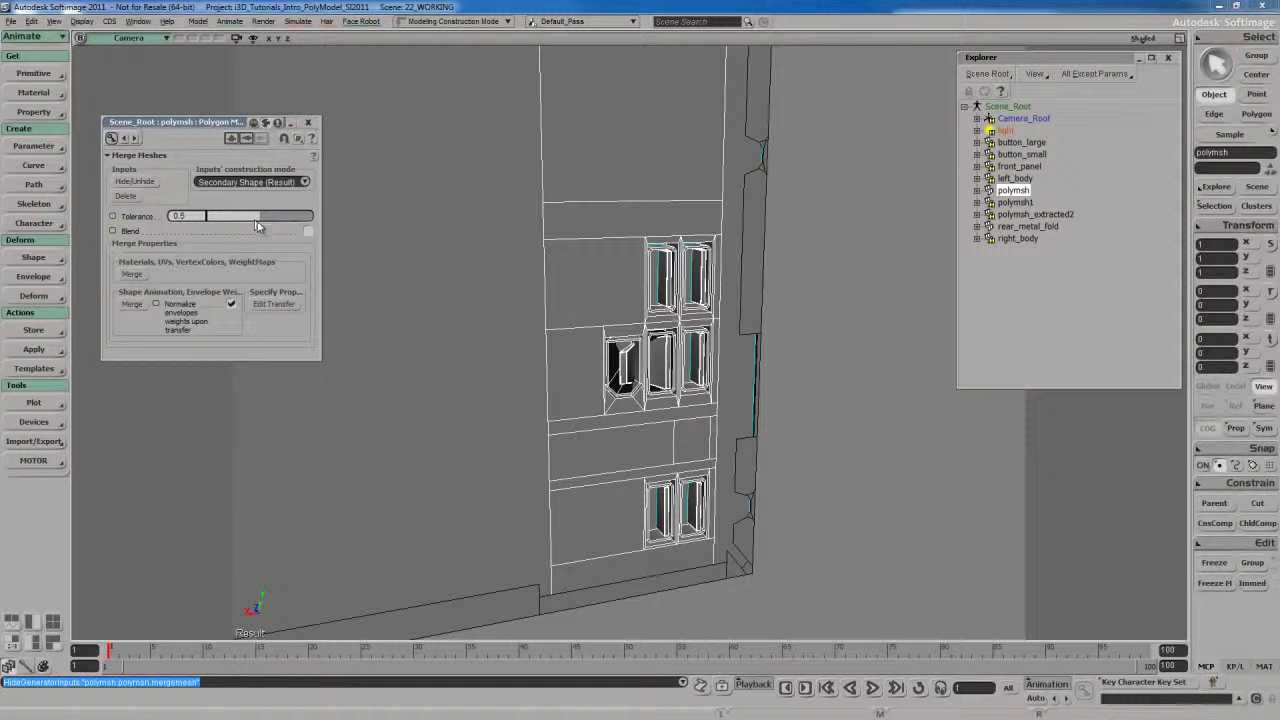
pyautogui.scroll(3, 632, 366)
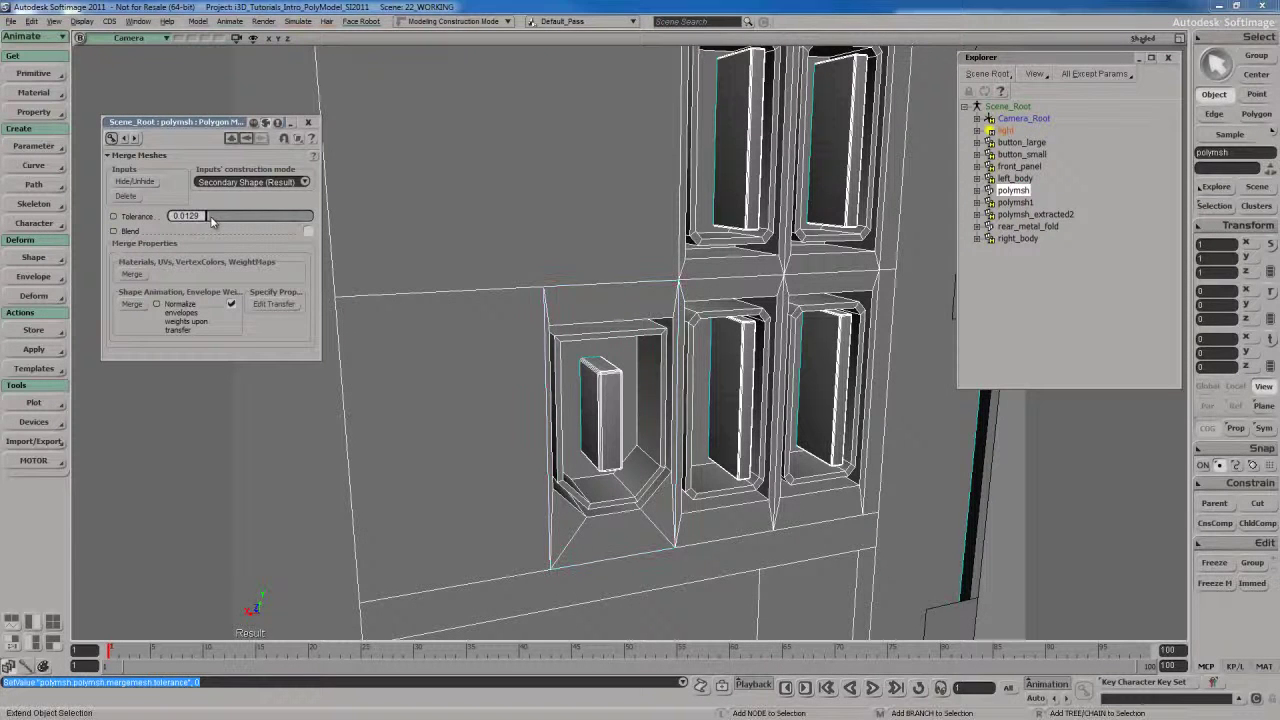
pyautogui.click(126, 196)
pyautogui.scroll(-5, 1158, 583)
pyautogui.click(1215, 583)
pyautogui.scroll(-4, 697, 372)
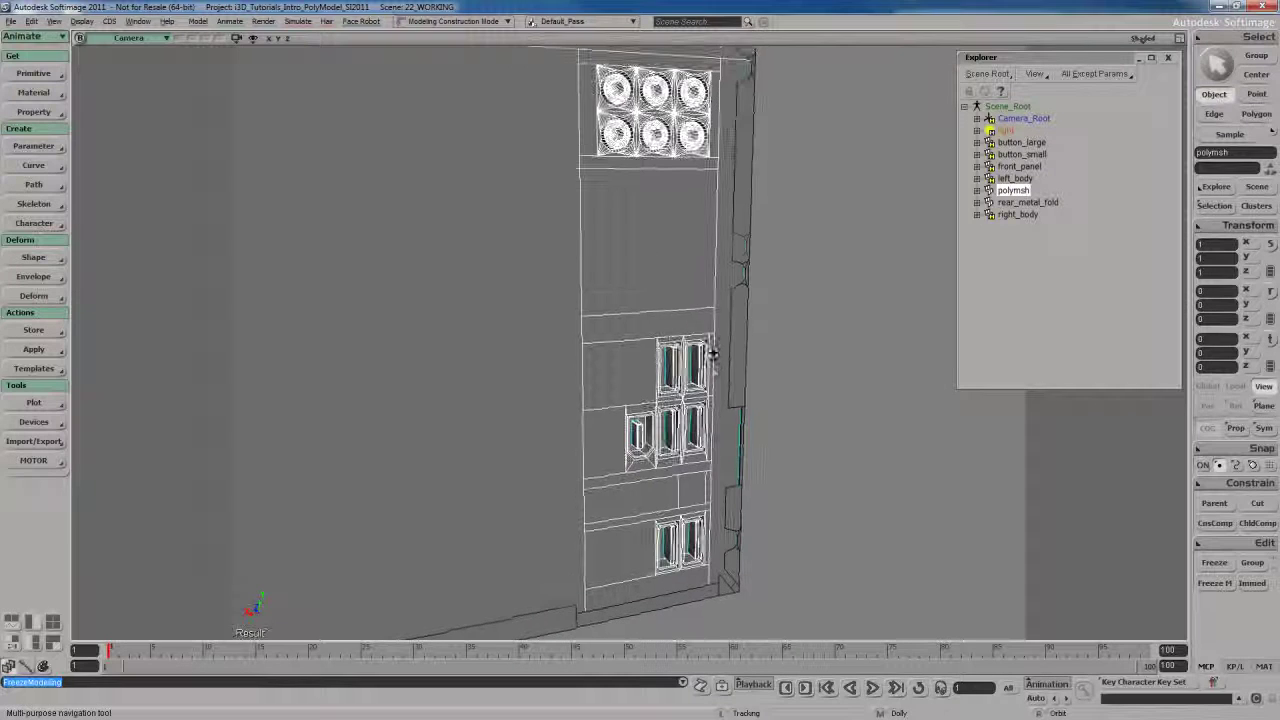
pyautogui.scroll(-1, 714, 391)
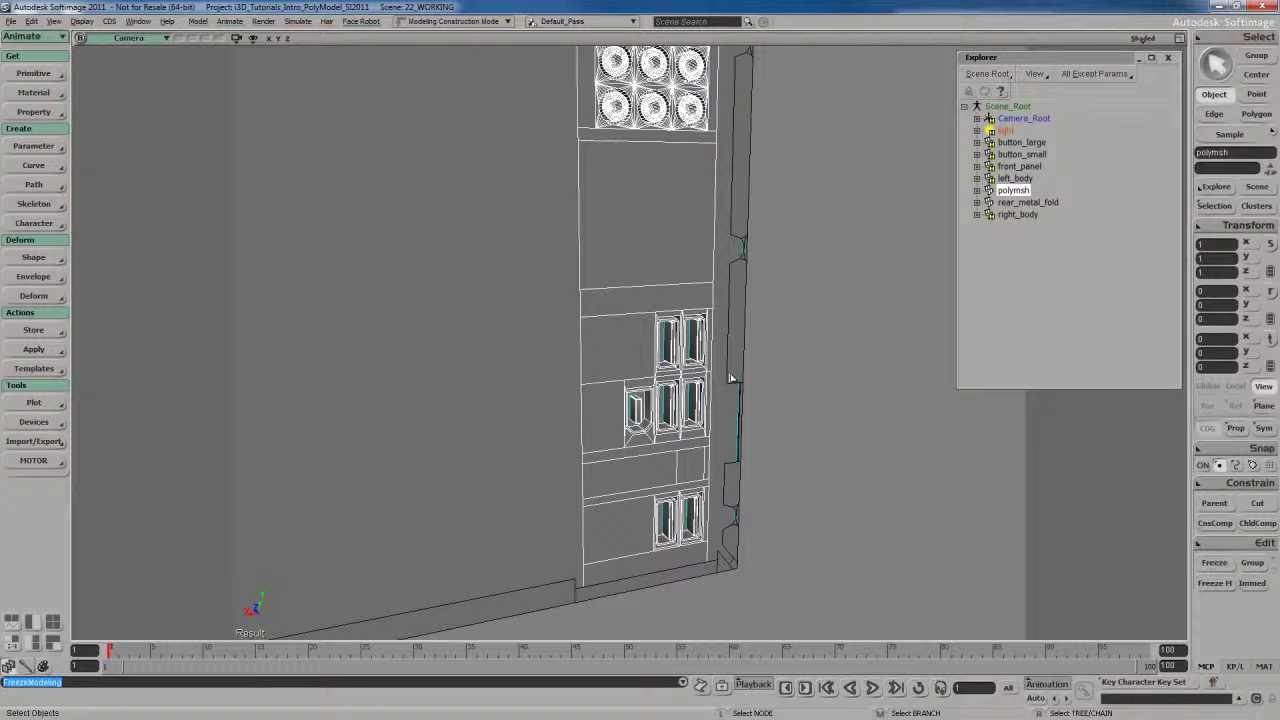
pyautogui.scroll(-4, 720, 392)
pyautogui.scroll(4, 718, 392)
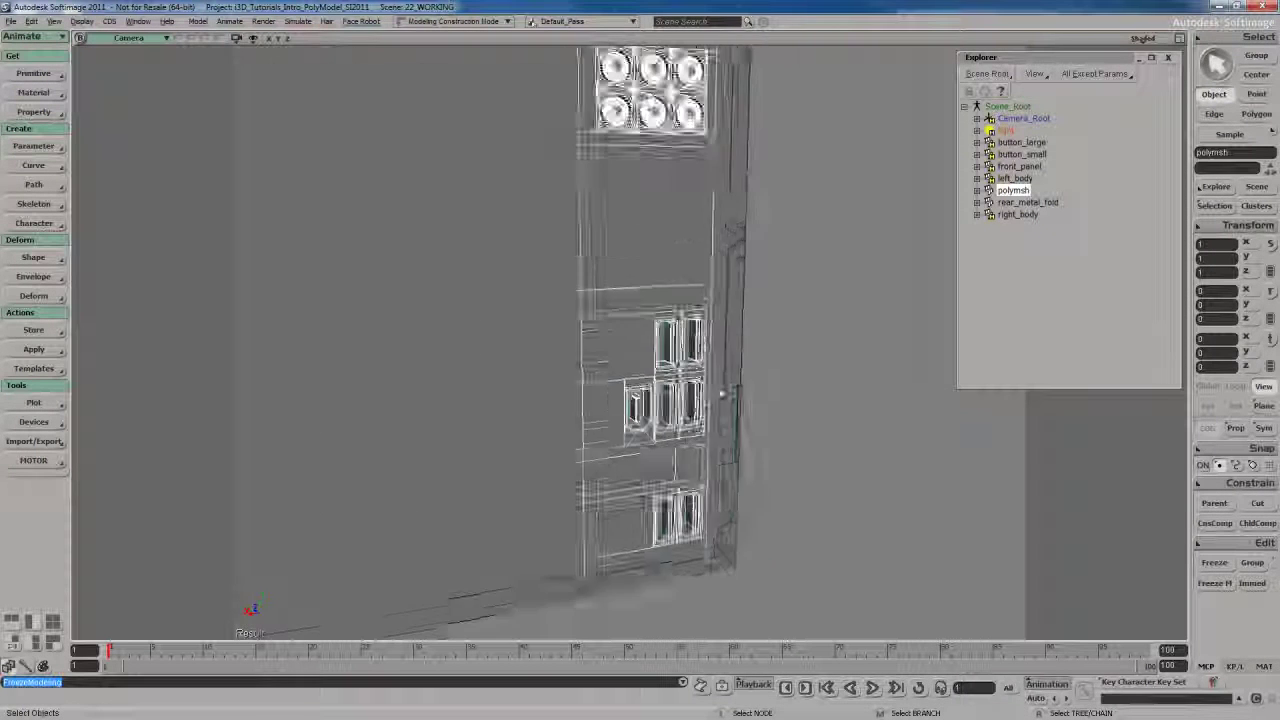